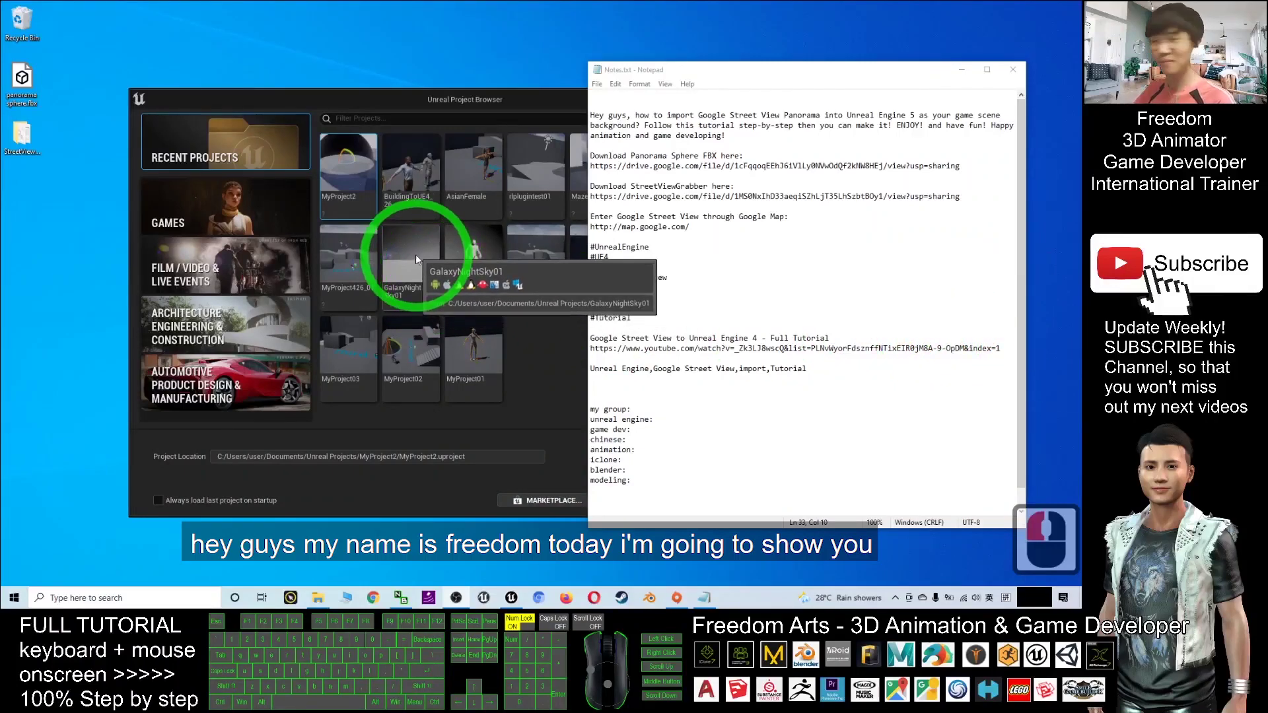
{"action": "left_click", "coordinate": [464, 109]}
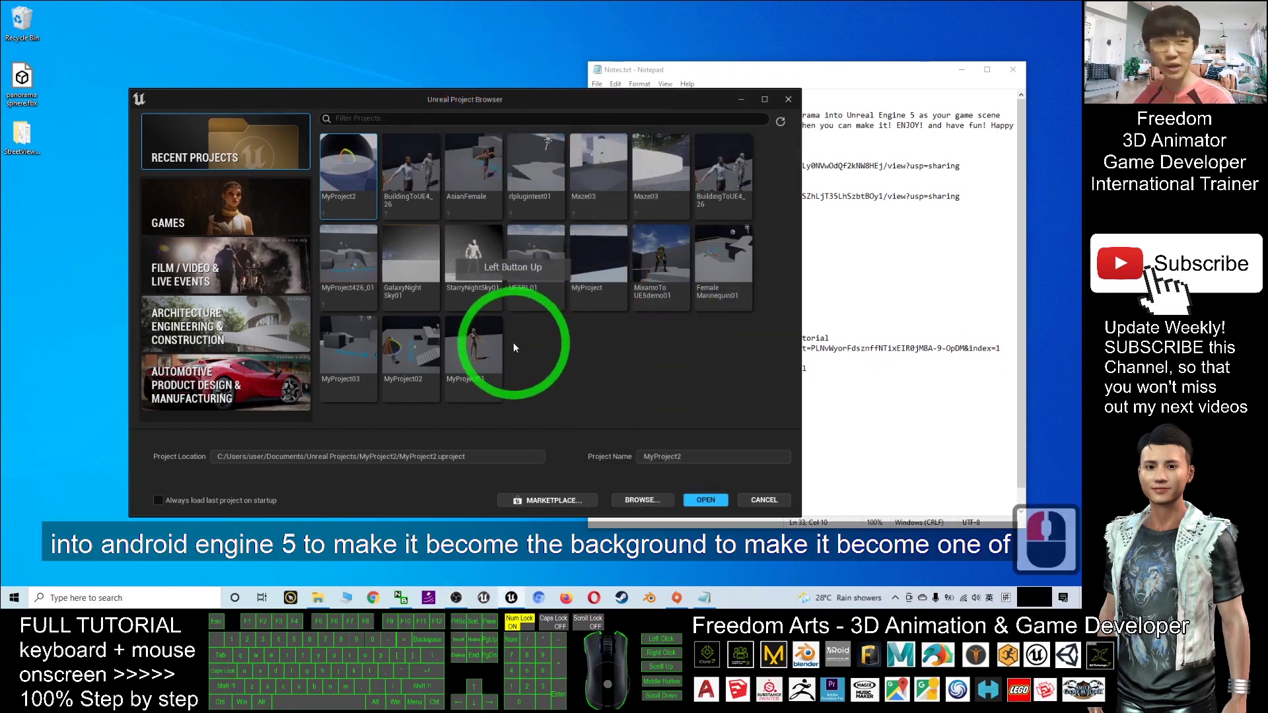
{"action": "left_click_drag", "start_coordinate": [555, 100], "coordinate": [569, 94]}
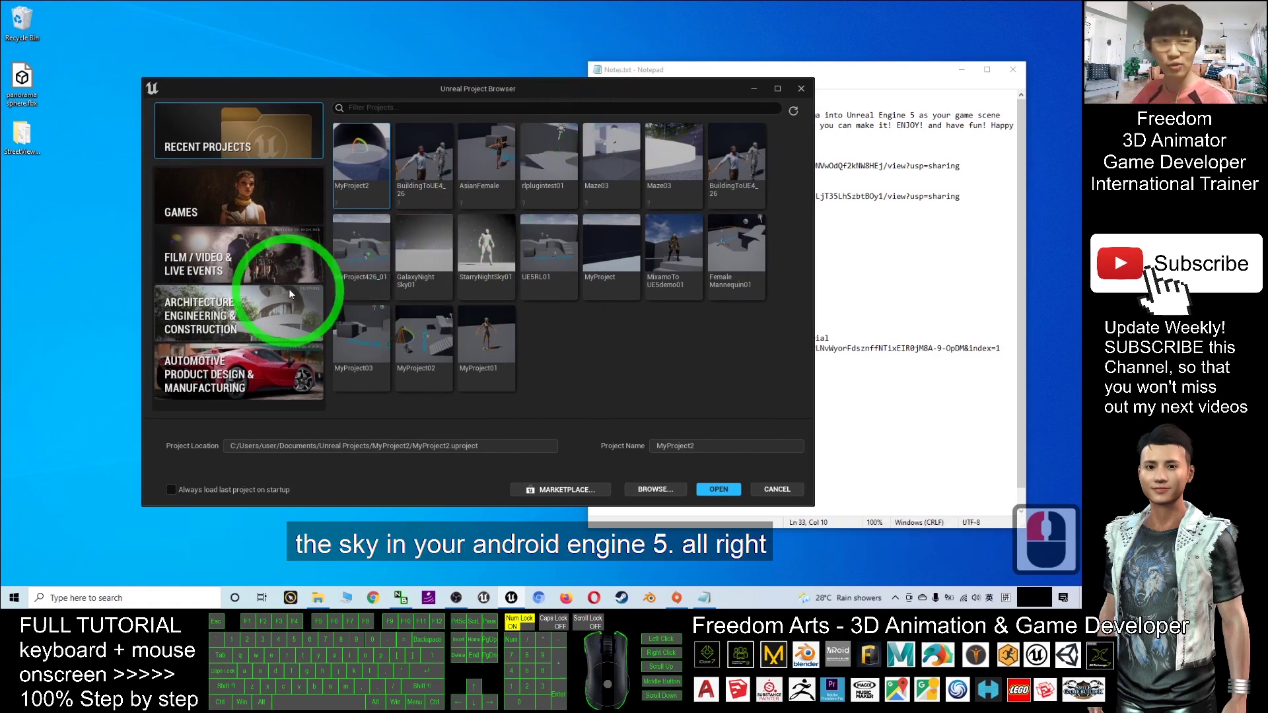
{"action": "left_click", "coordinate": [869, 65]}
{"action": "left_click_drag", "start_coordinate": [535, 82], "coordinate": [483, 107]}
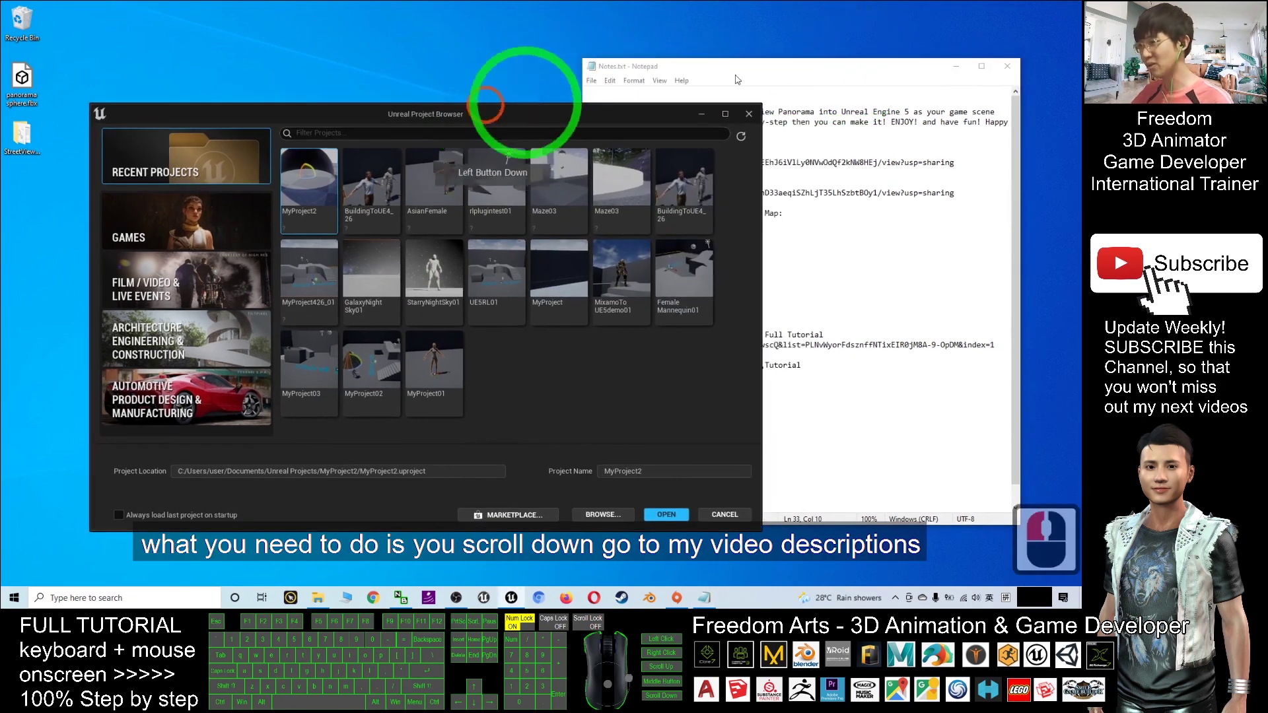
{"action": "left_click", "coordinate": [833, 66]}
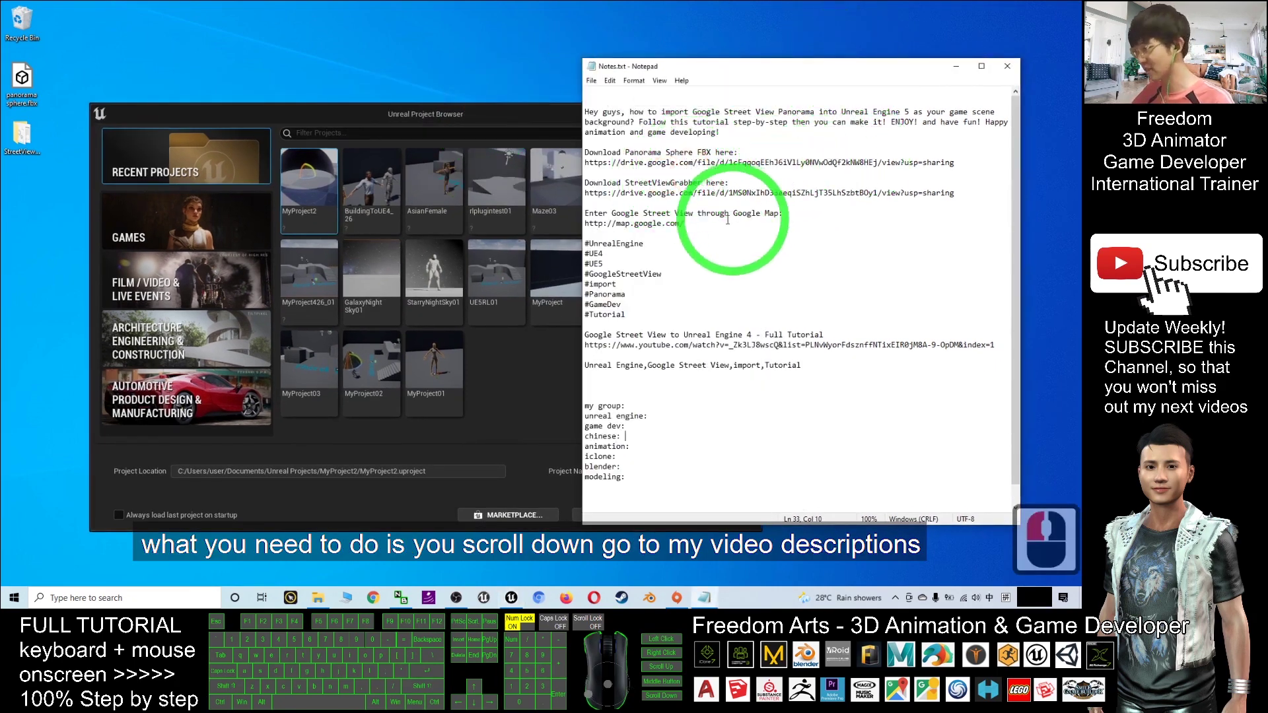
{"action": "scroll", "coordinate": [713, 208], "scroll_direction": "down", "scroll_amount": 3}
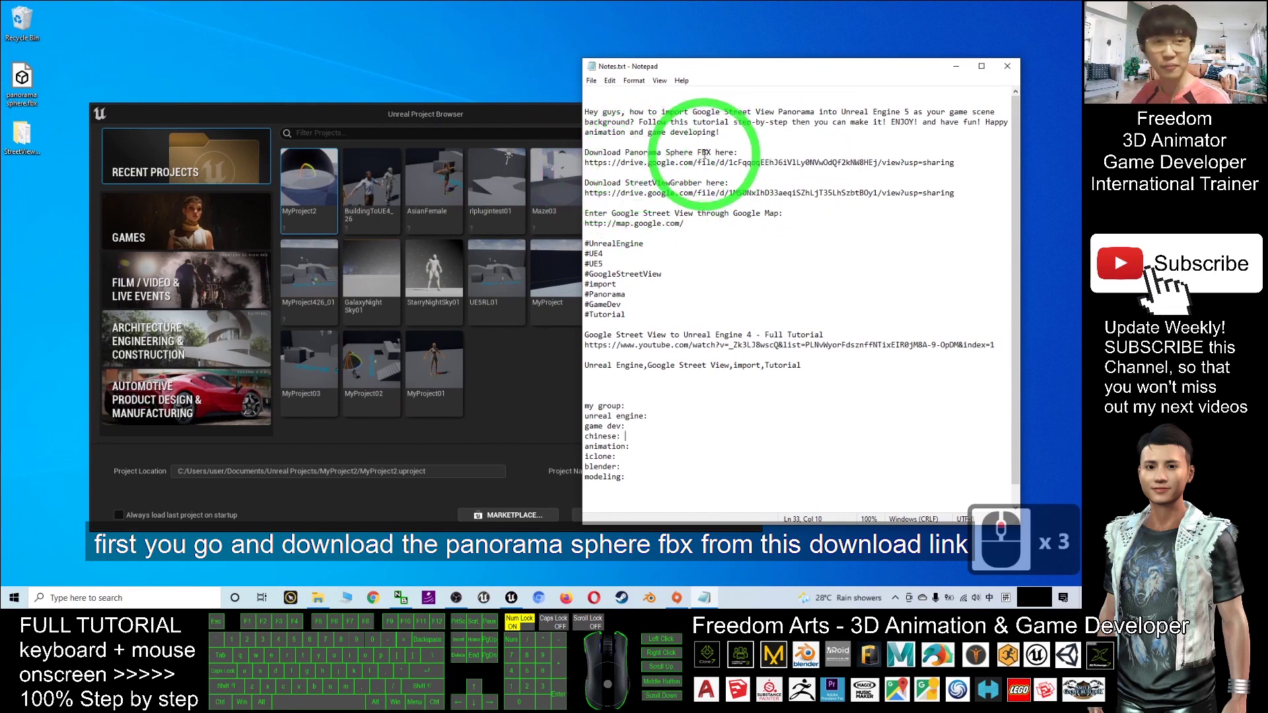
Step: Highlight the Panorama Sphere FBX download link in the notes and inspect panorama sphere.fbx in 3D Viewer
{"action": "left_click_drag", "start_coordinate": [585, 162], "coordinate": [968, 164]}
{"action": "left_click", "coordinate": [882, 163]}
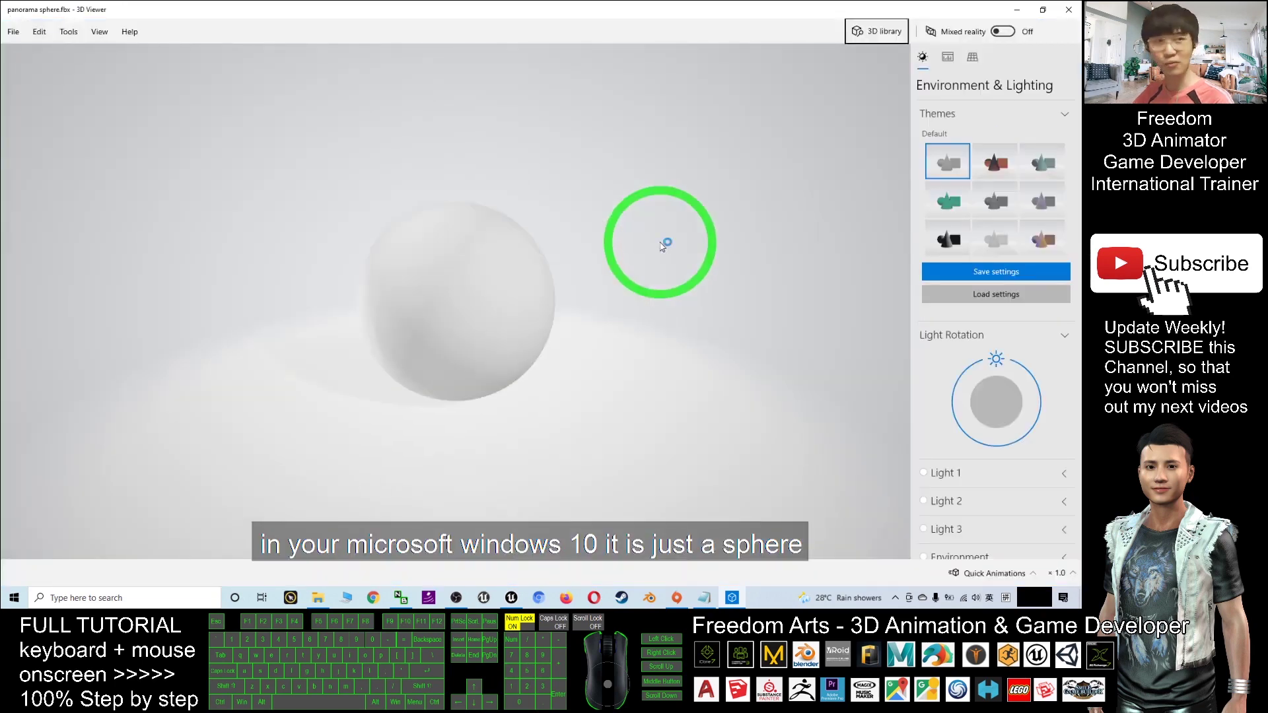
{"action": "left_click_drag", "start_coordinate": [662, 246], "coordinate": [592, 206]}
{"action": "left_click", "coordinate": [1069, 9]}
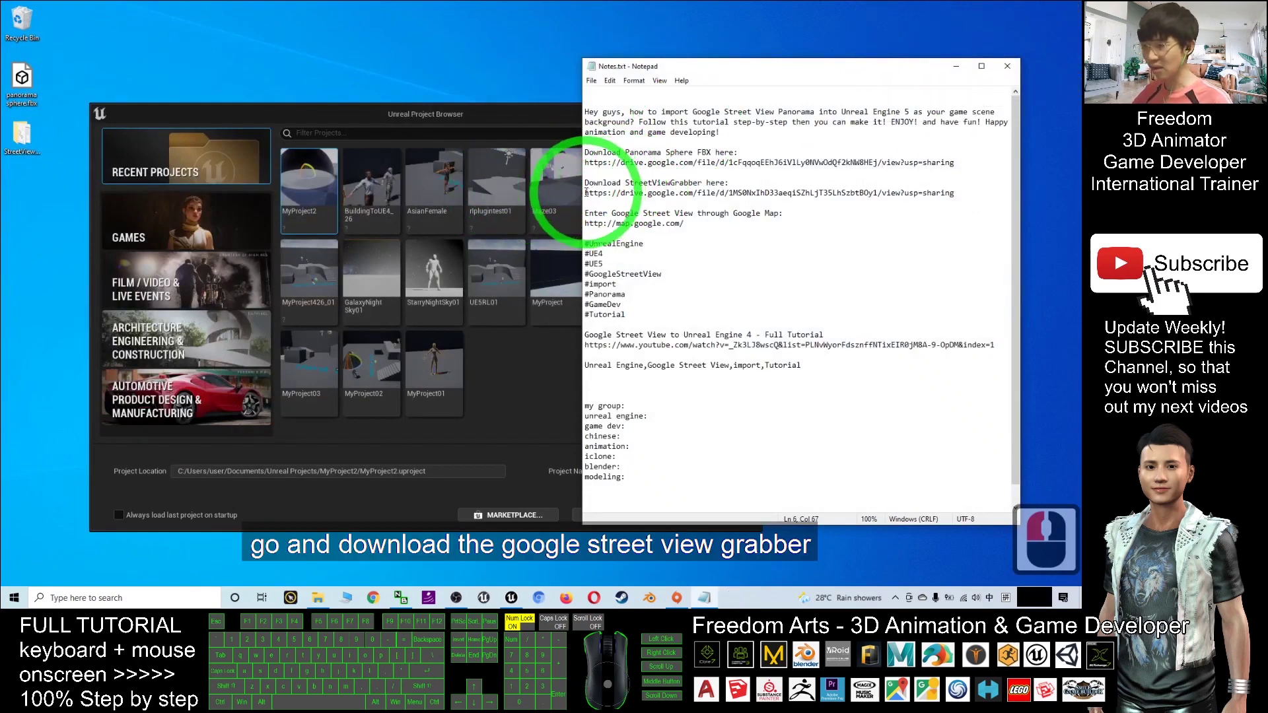
Step: Highlight the StreetViewGrabber download link in the notes and locate the downloaded StreetViewGrabber file on the desktop
{"action": "left_click_drag", "start_coordinate": [585, 193], "coordinate": [956, 193]}
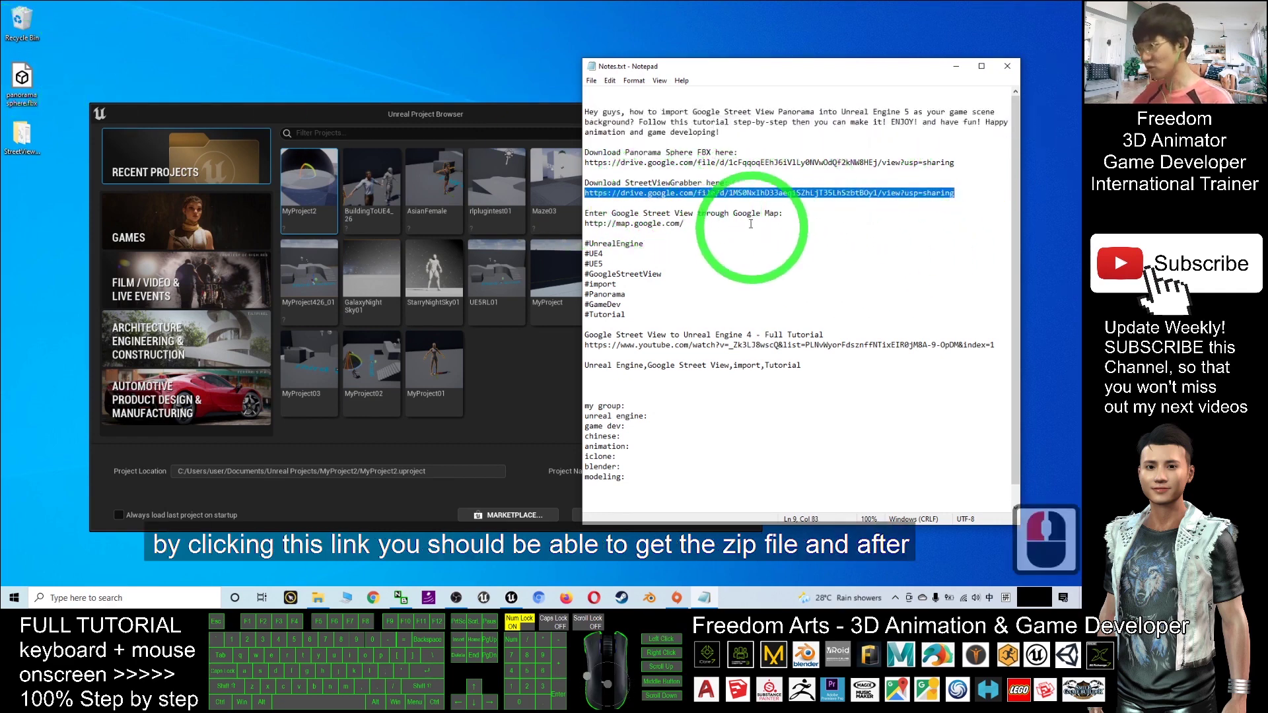
{"action": "left_click", "coordinate": [30, 139]}
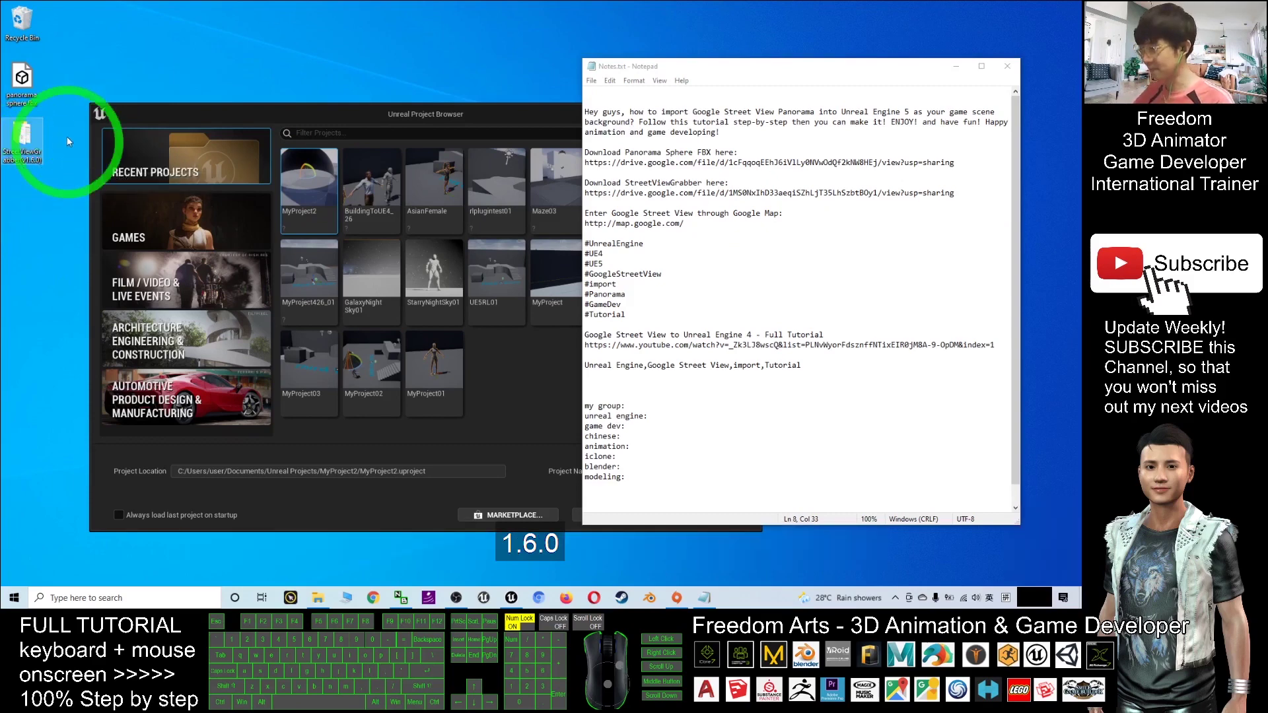
{"action": "left_click_drag", "start_coordinate": [762, 64], "coordinate": [780, 63]}
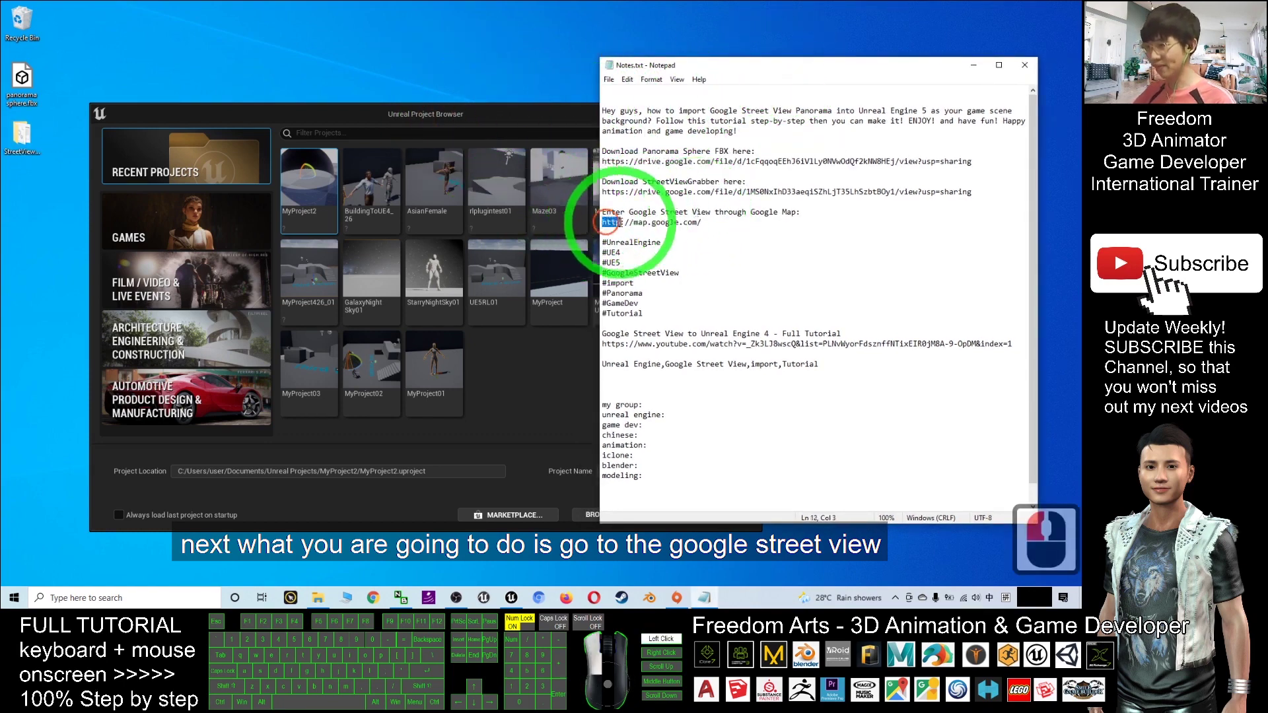
{"action": "left_click_drag", "start_coordinate": [602, 223], "coordinate": [701, 223]}
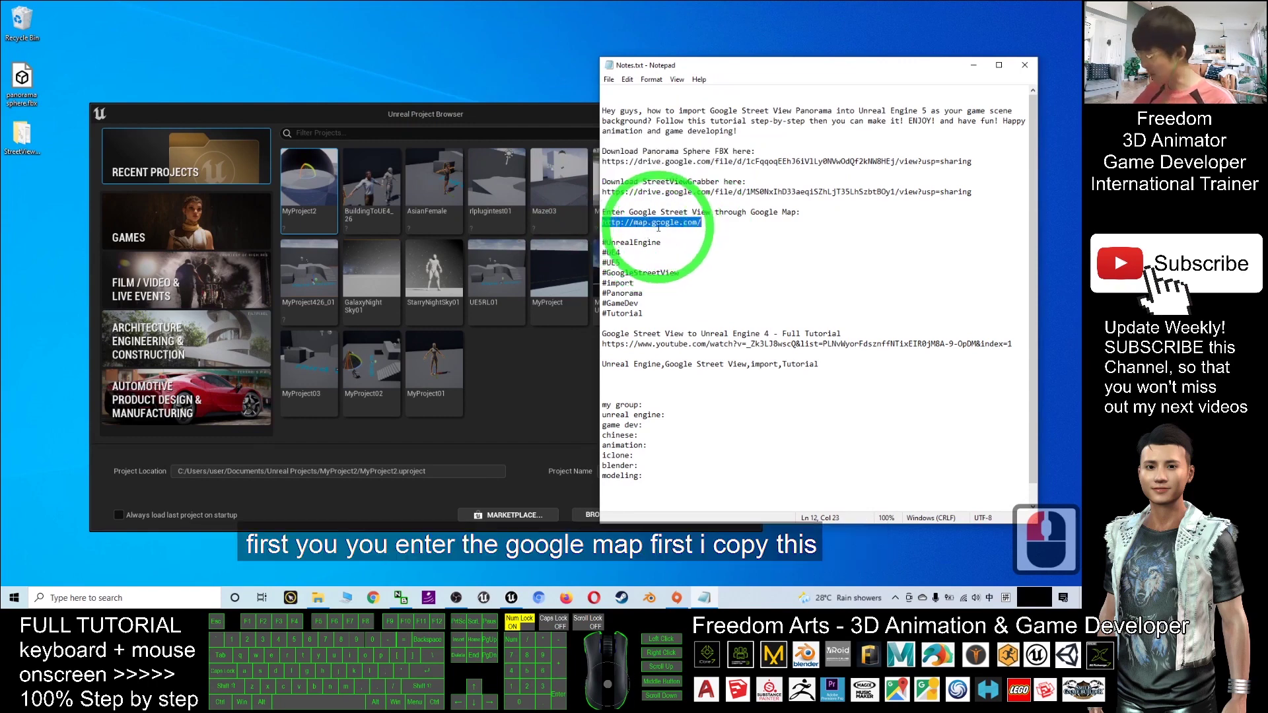
{"action": "key", "text": "ctrl+c"}
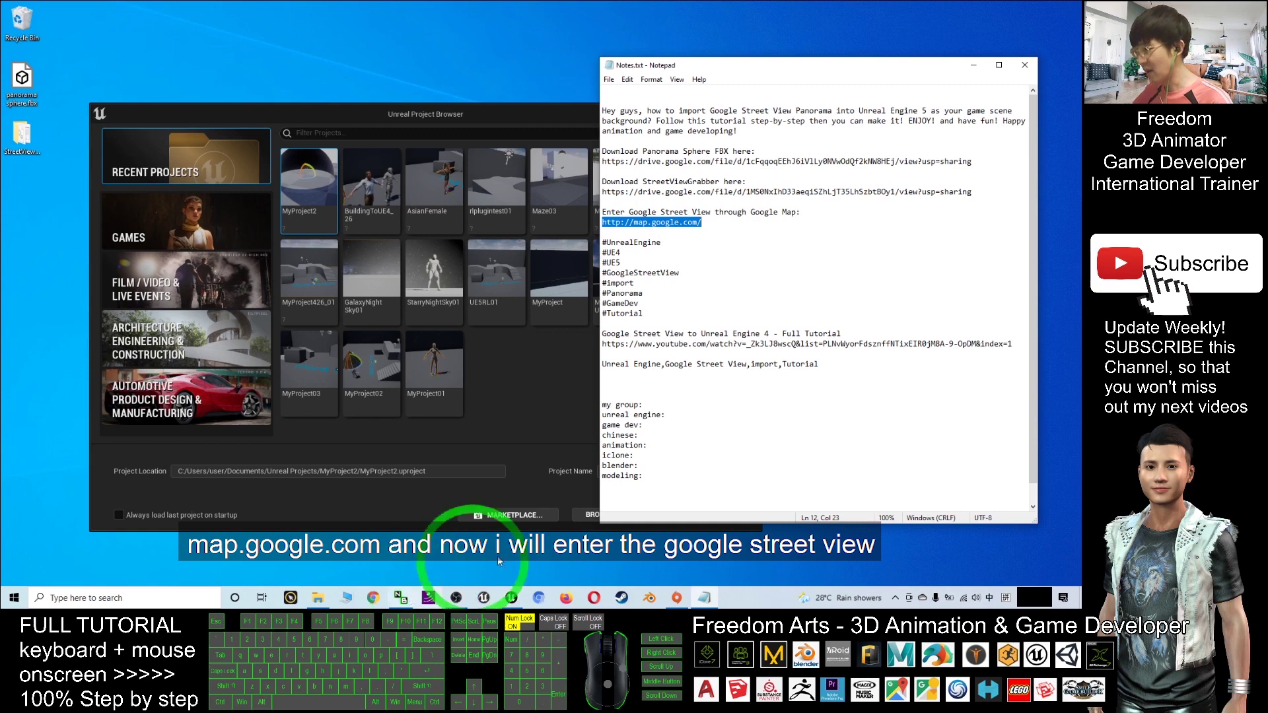
{"action": "left_click", "coordinate": [548, 606]}
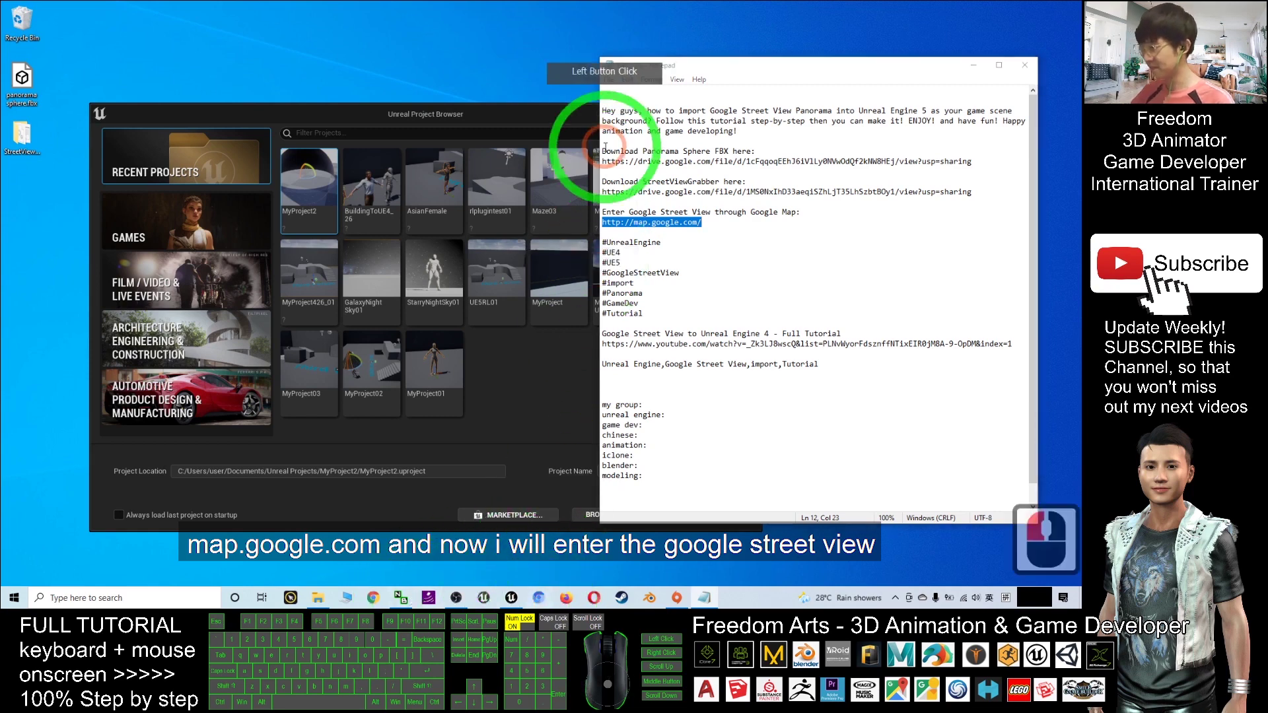
{"action": "key", "text": "ctrl+v"}
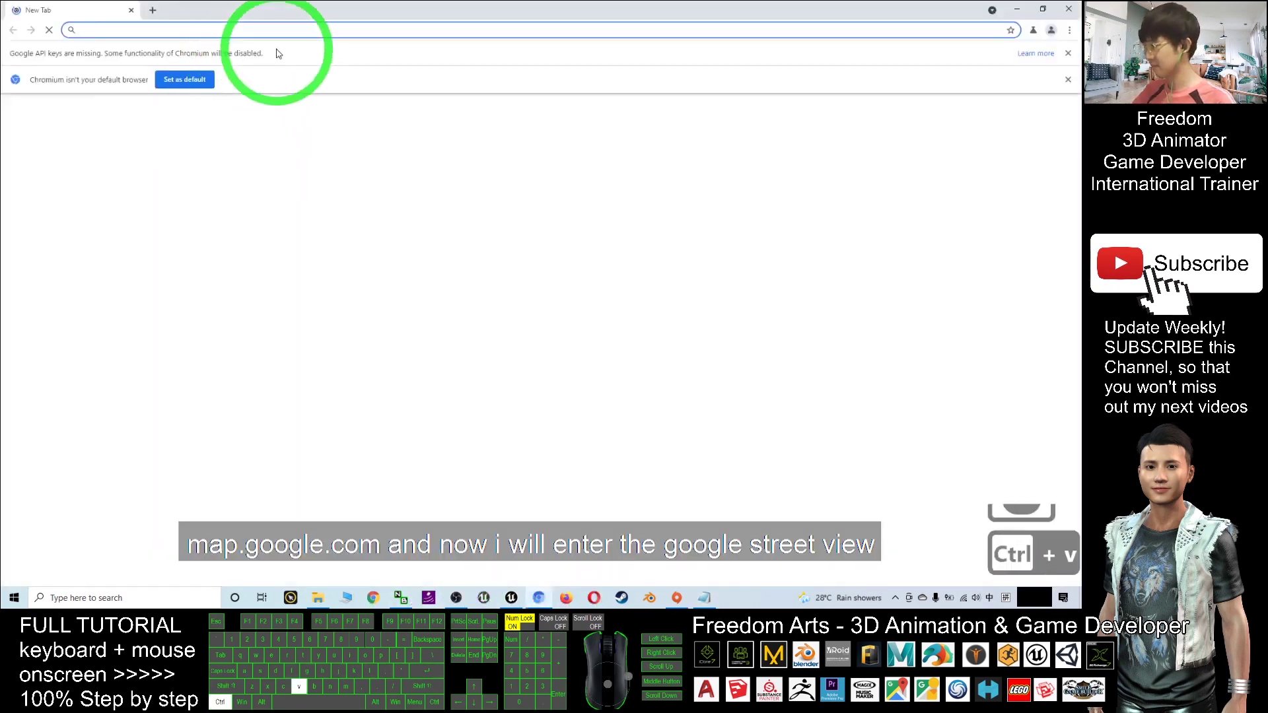
{"action": "key", "text": "Return"}
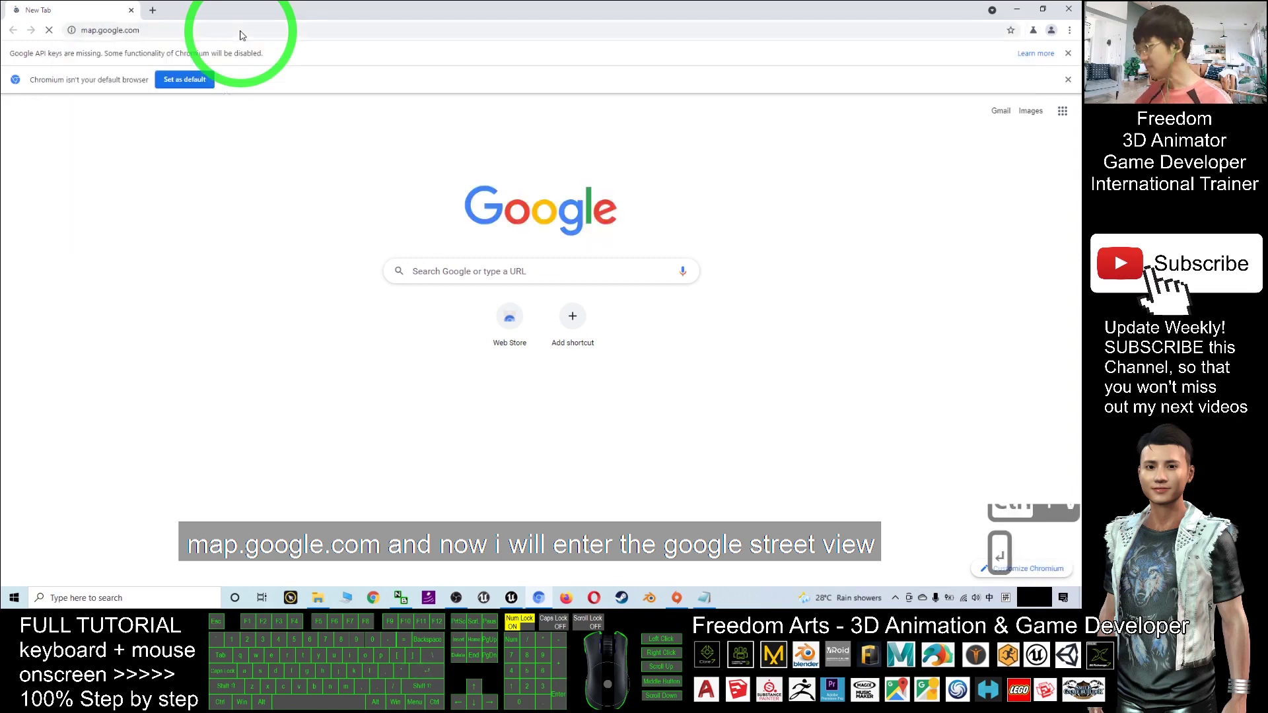
Step: Search Google Maps for "new york city"
{"action": "scroll", "coordinate": [476, 242], "scroll_direction": "down", "scroll_amount": 20}
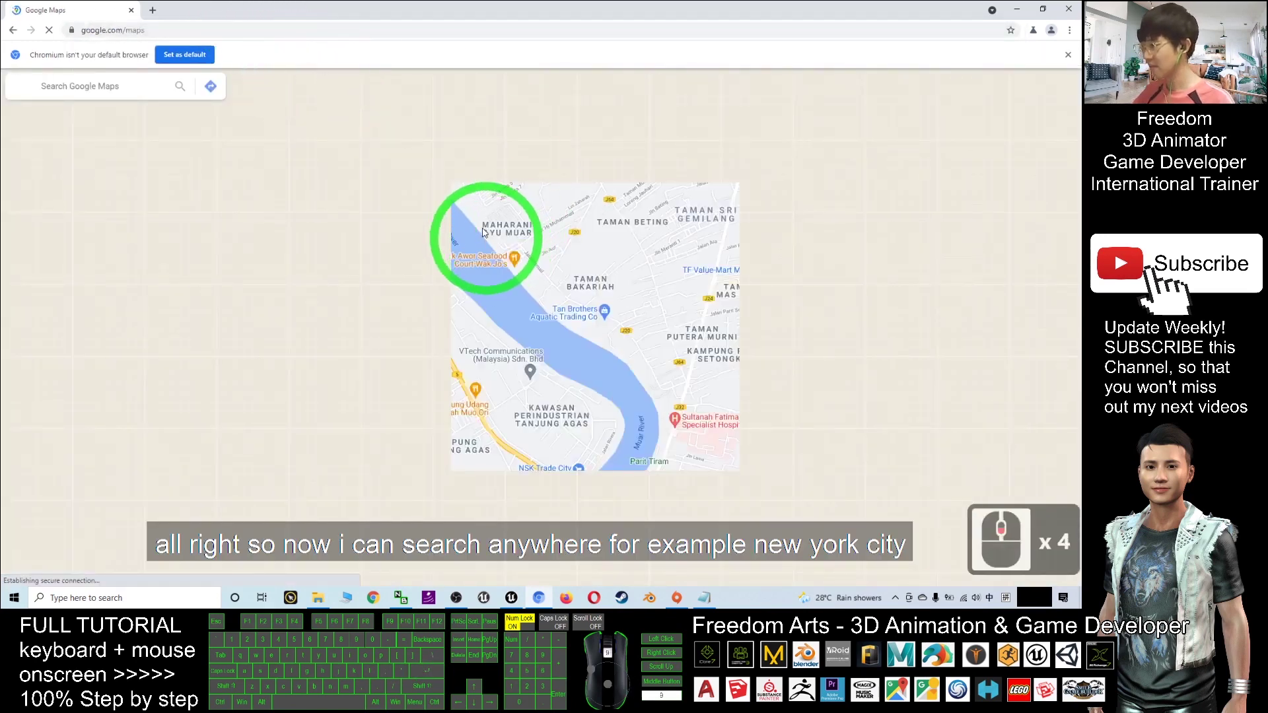
{"action": "scroll", "coordinate": [258, 264], "scroll_direction": "down", "scroll_amount": 5}
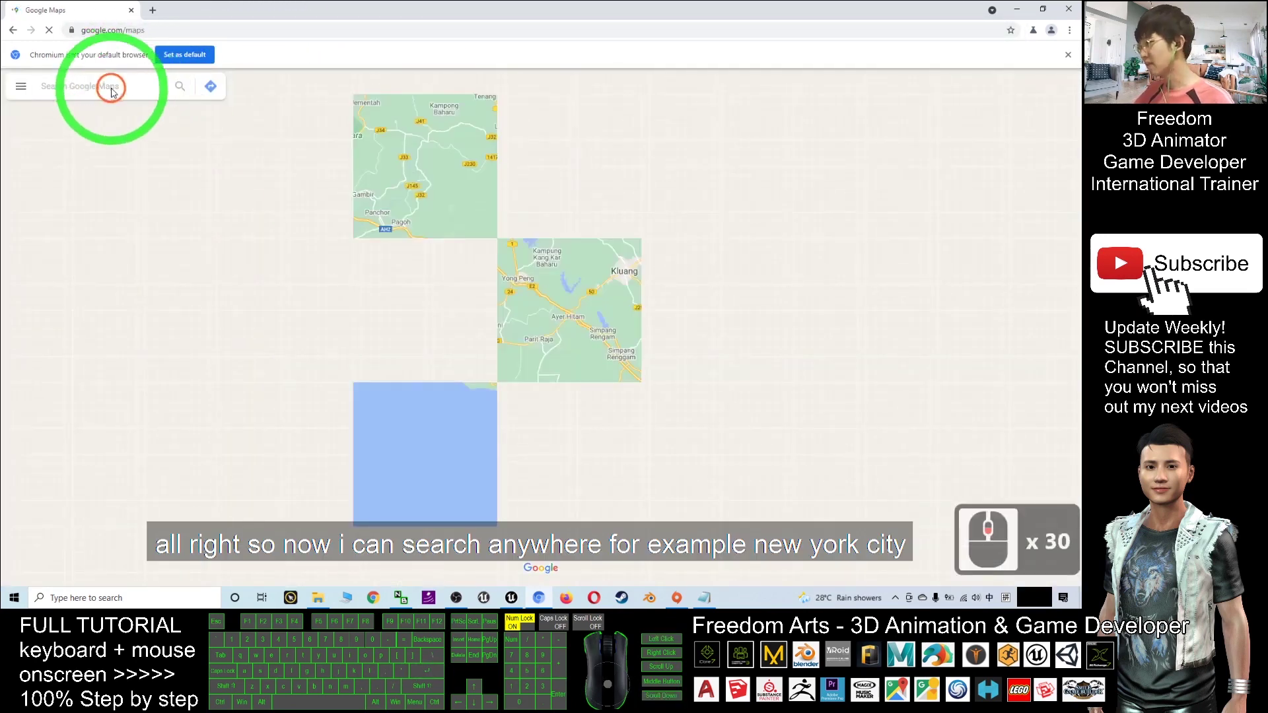
{"action": "left_click", "coordinate": [111, 90]}
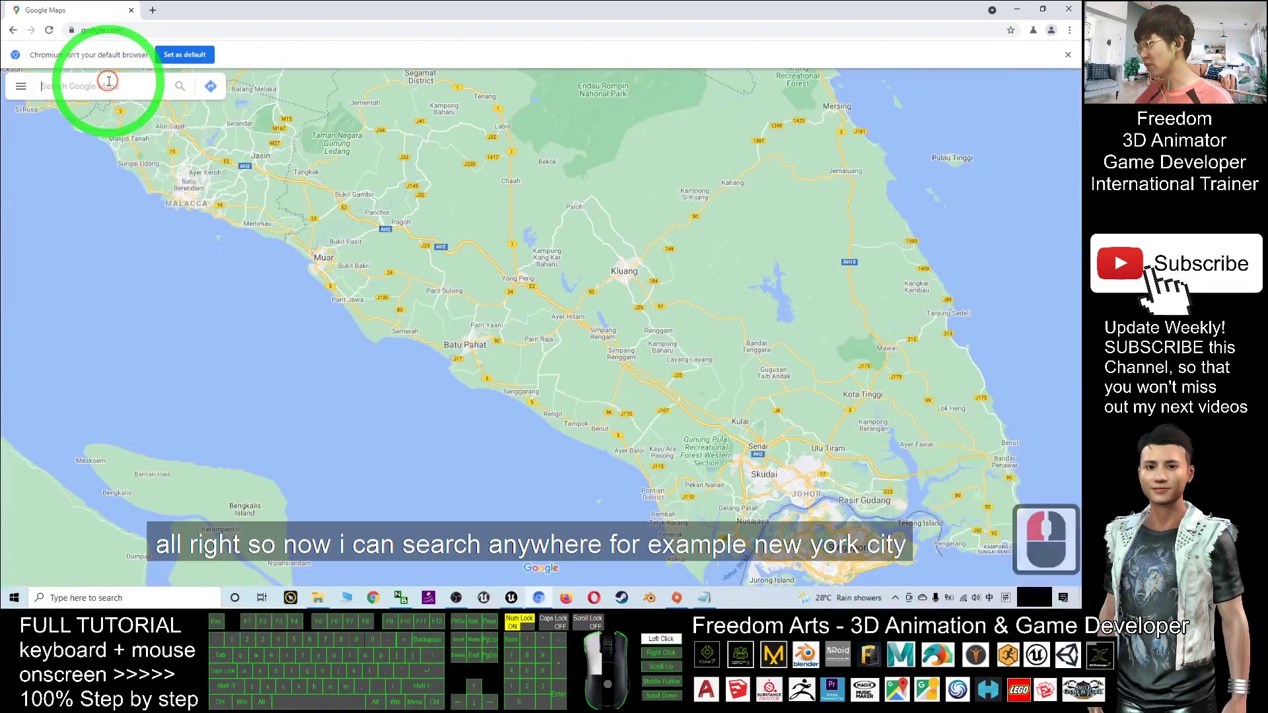
{"action": "left_click", "coordinate": [126, 87]}
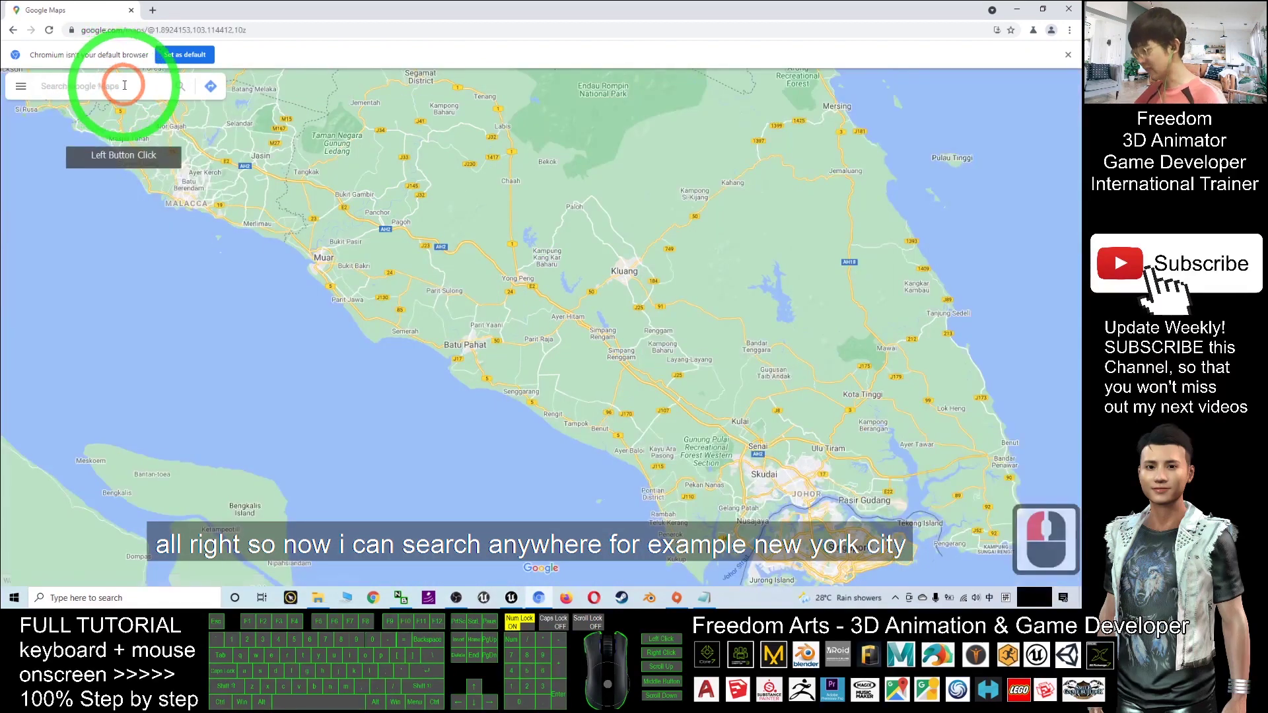
{"action": "type", "text": "new yor"}
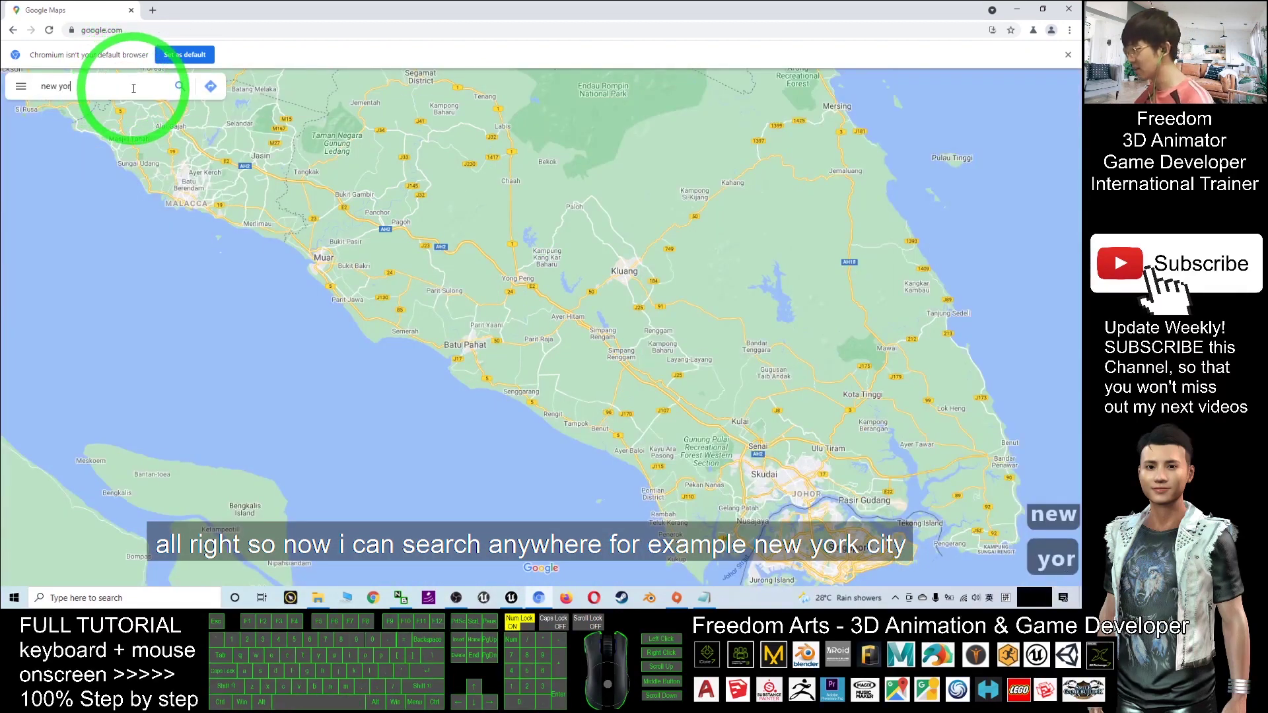
{"action": "type", "text": "k city"}
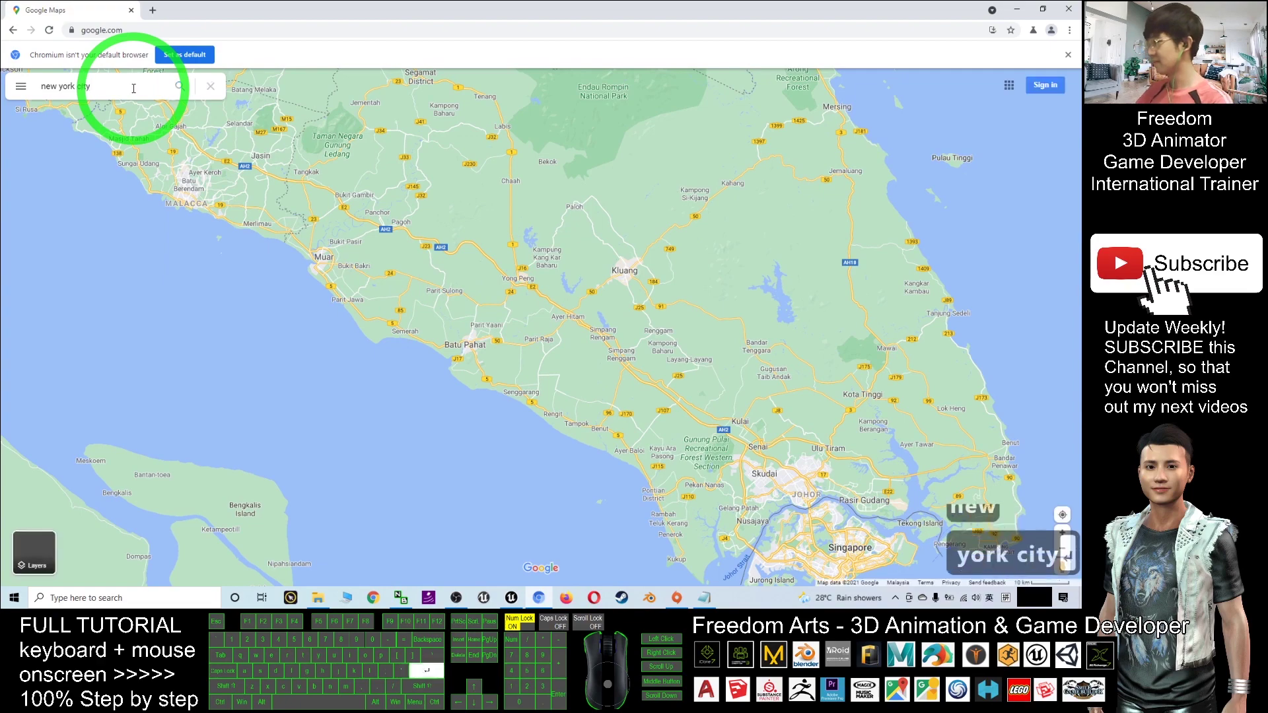
{"action": "key", "text": "Return"}
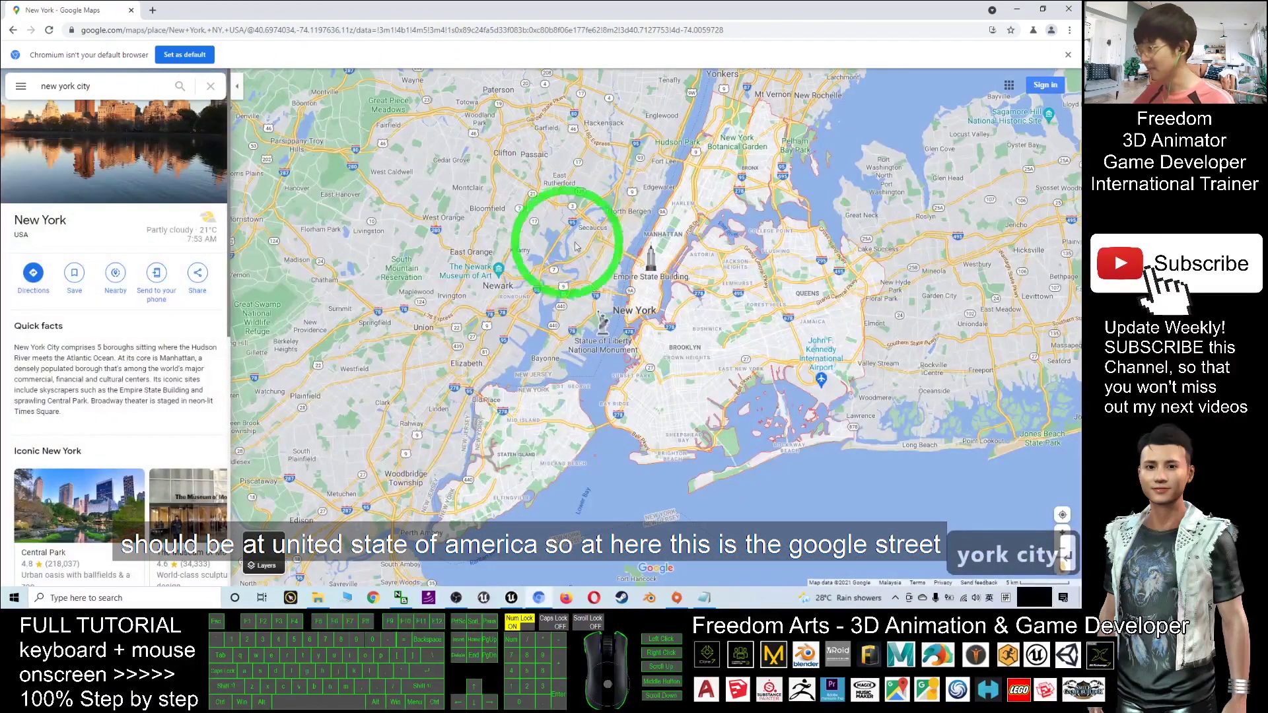
Step: Open Street View at a point on 22nd Rd, just east of Astoria Park in New York
{"action": "scroll", "coordinate": [652, 250], "scroll_direction": "up", "scroll_amount": 8}
{"action": "scroll", "coordinate": [775, 238], "scroll_direction": "up", "scroll_amount": 6}
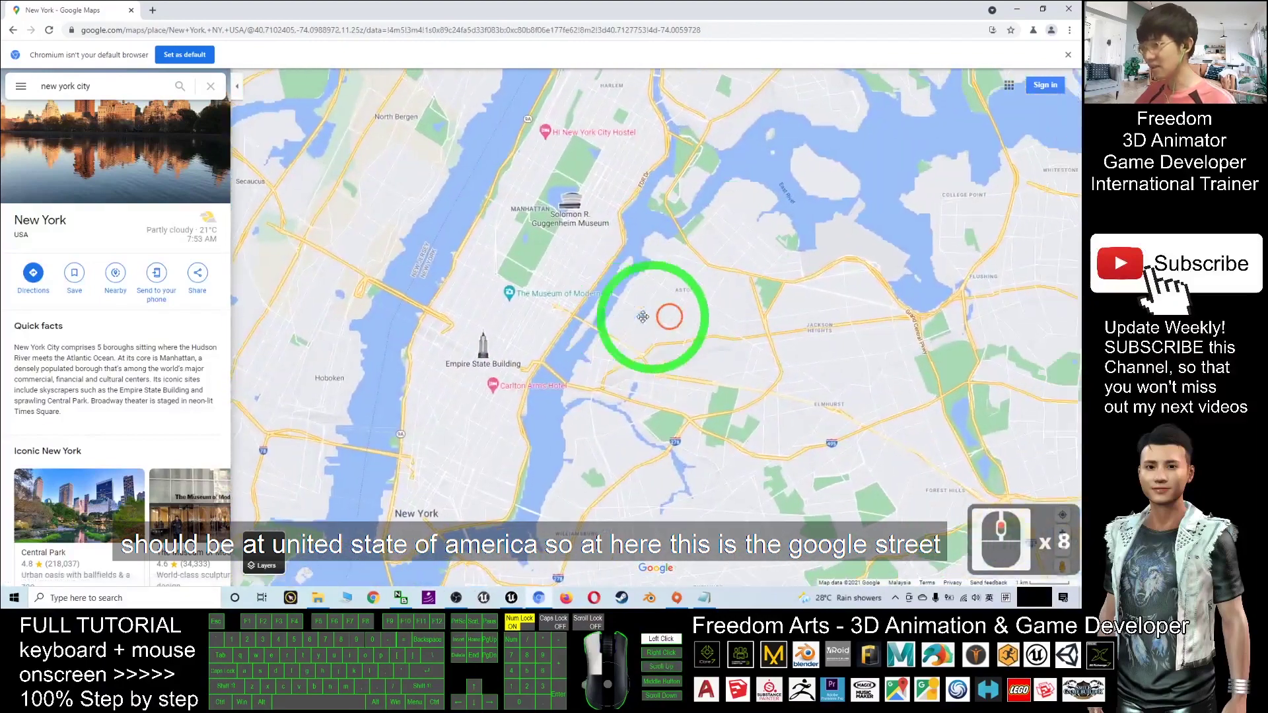
{"action": "left_click_drag", "start_coordinate": [667, 317], "coordinate": [600, 316]}
{"action": "scroll", "coordinate": [705, 261], "scroll_direction": "up", "scroll_amount": 12}
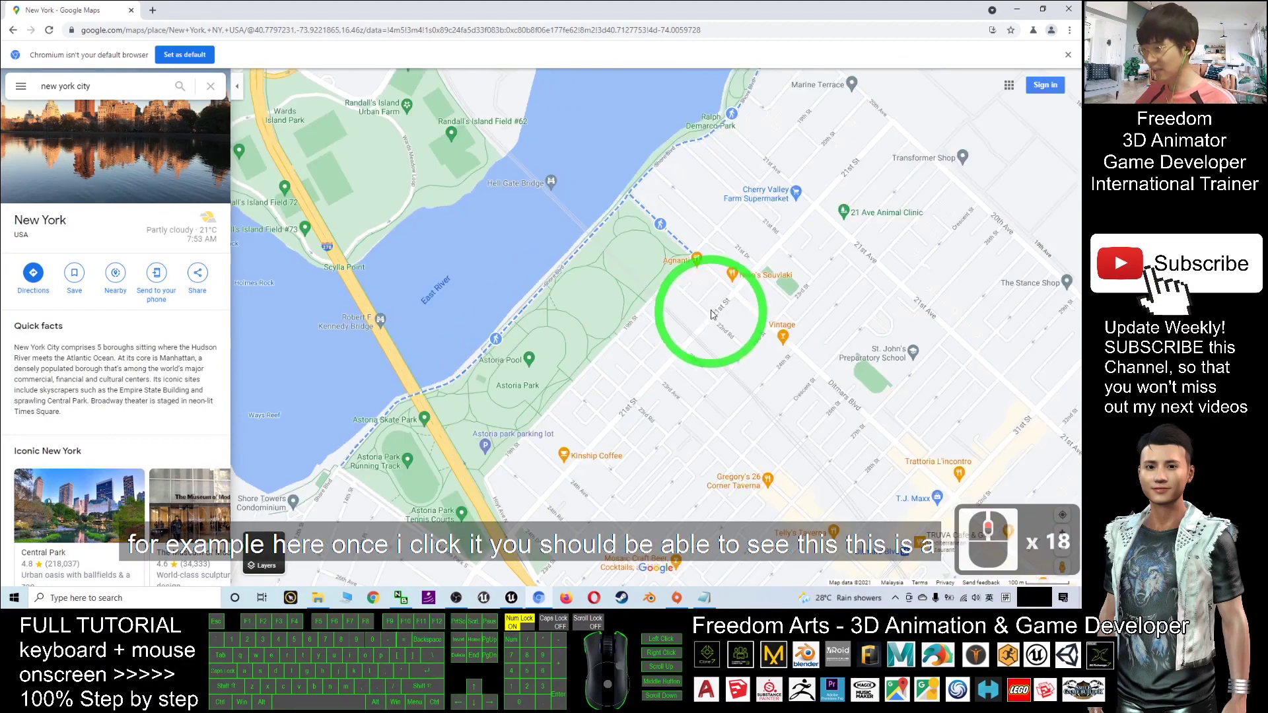
{"action": "left_click", "coordinate": [692, 304]}
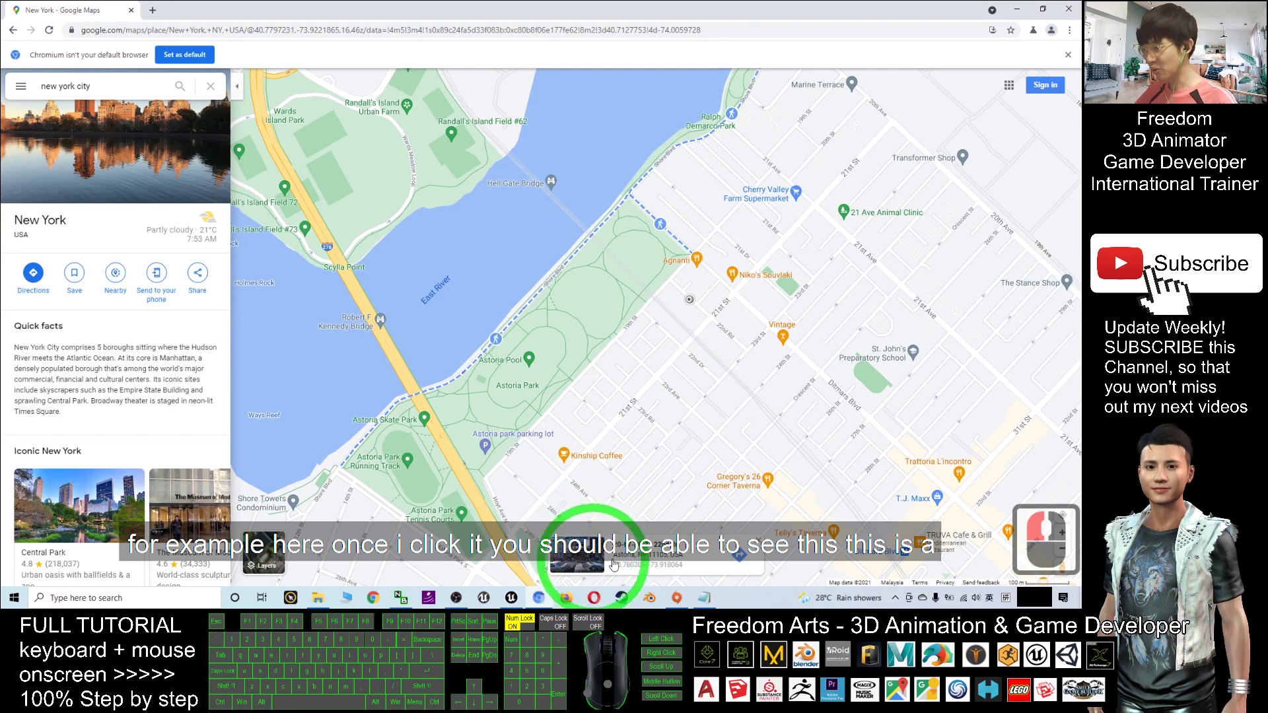
{"action": "left_click", "coordinate": [576, 560]}
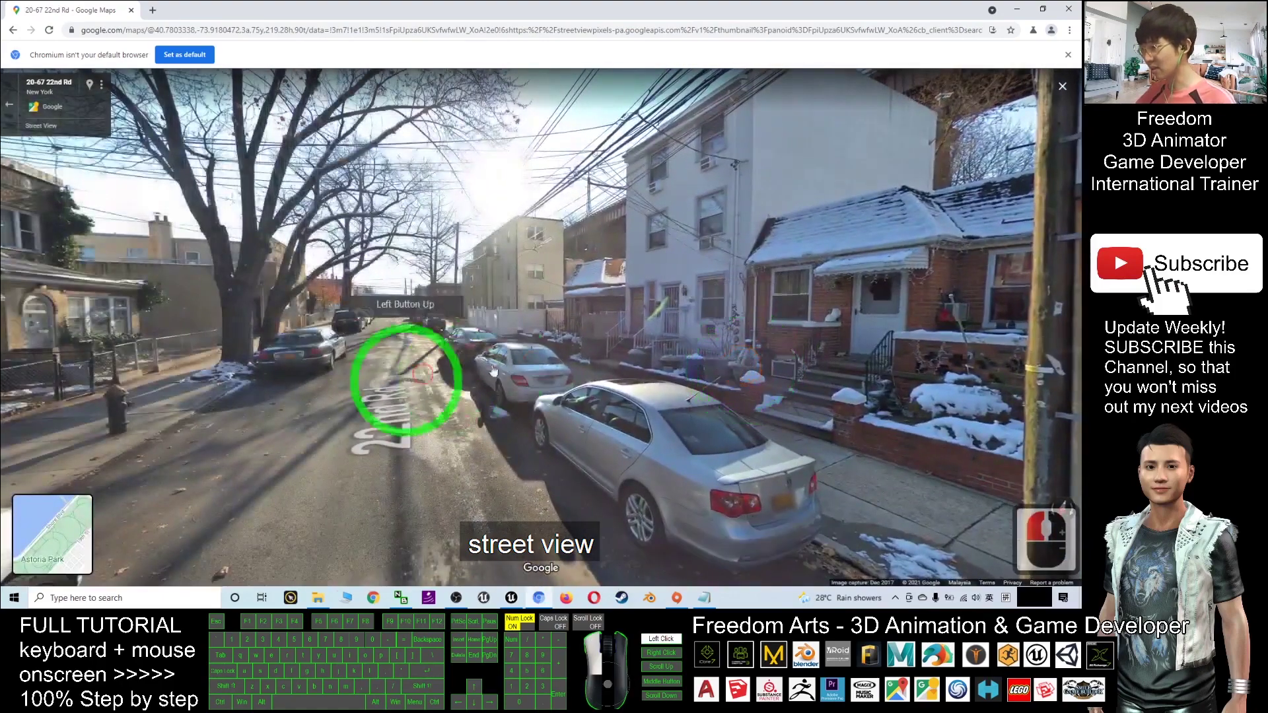
Step: Look around the 22nd Rd panorama in several directions and return to the map
{"action": "left_click", "coordinate": [849, 368]}
{"action": "left_click_drag", "start_coordinate": [848, 368], "coordinate": [772, 333]}
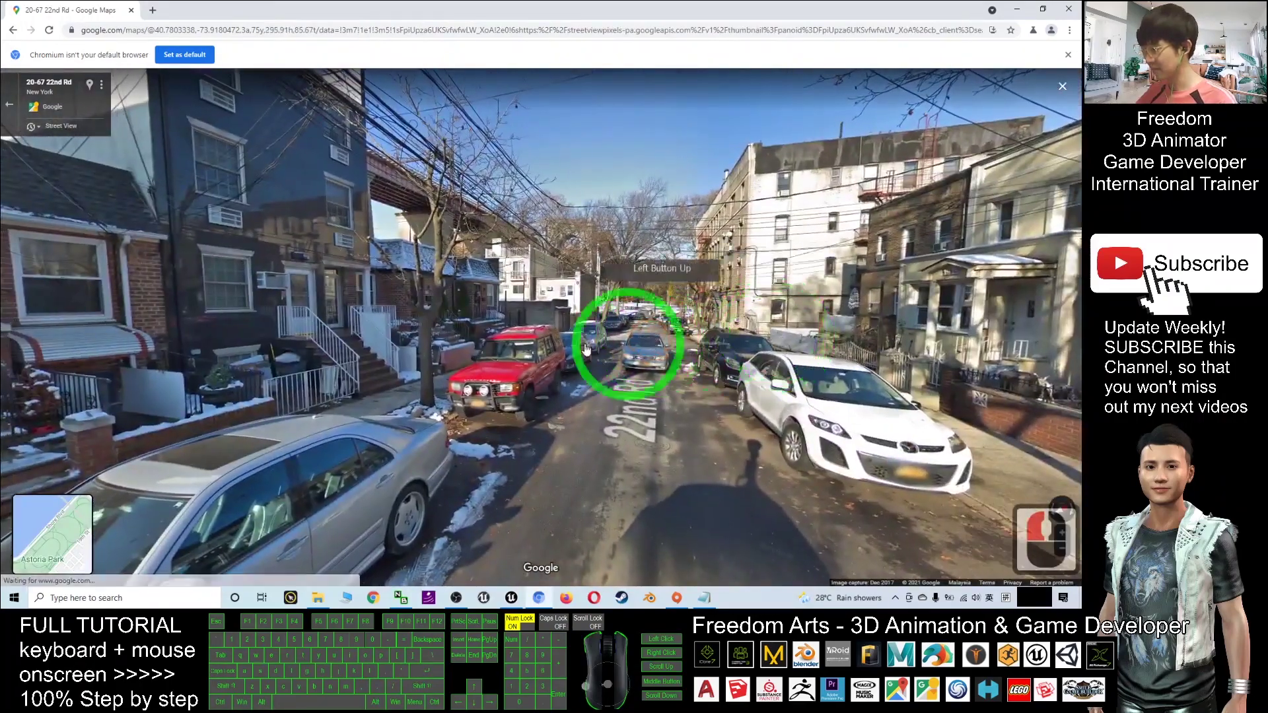
{"action": "left_click_drag", "start_coordinate": [614, 348], "coordinate": [603, 311]}
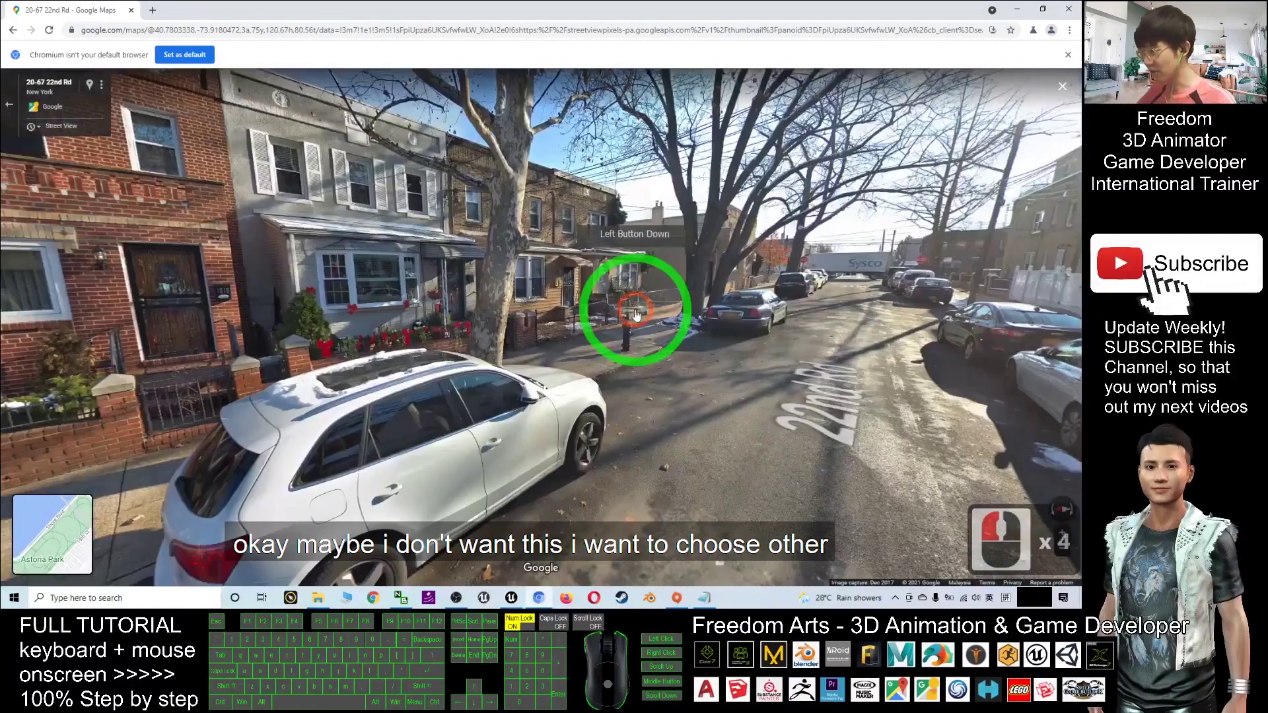
{"action": "left_click_drag", "start_coordinate": [581, 410], "coordinate": [782, 406]}
{"action": "left_click", "coordinate": [750, 396]}
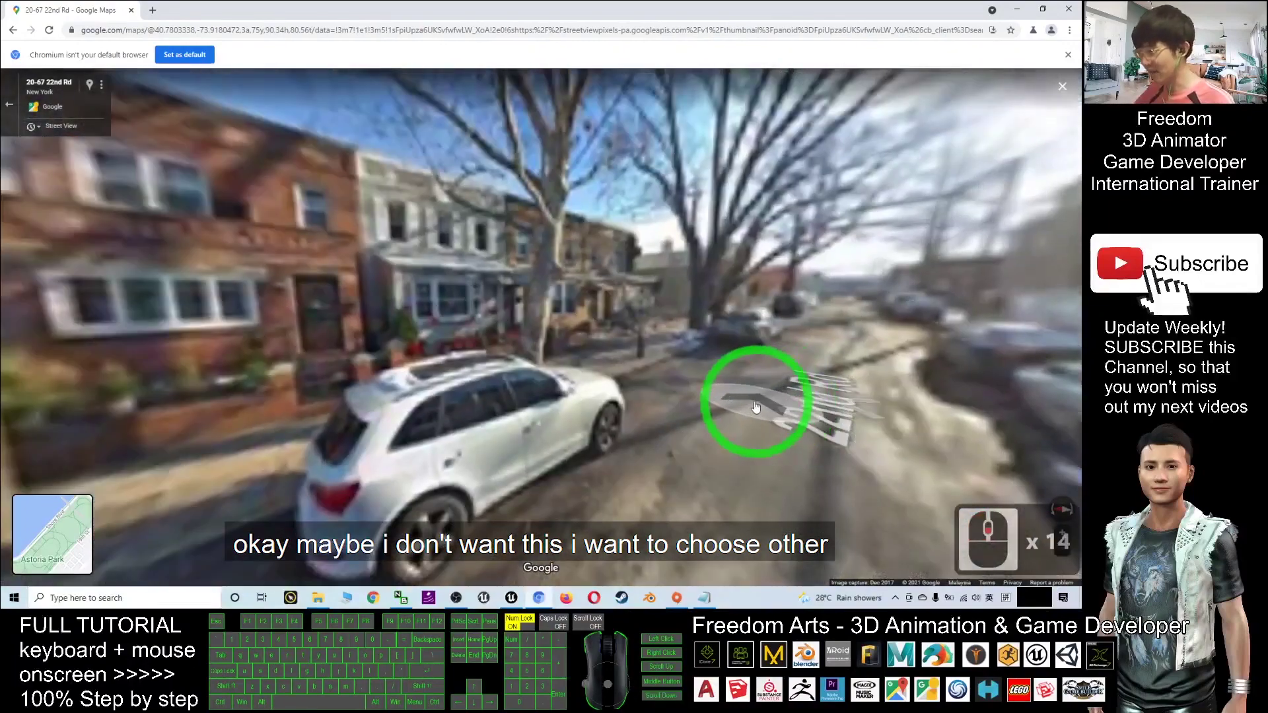
{"action": "left_click", "coordinate": [700, 405]}
{"action": "scroll", "coordinate": [695, 414], "scroll_direction": "down", "scroll_amount": 5}
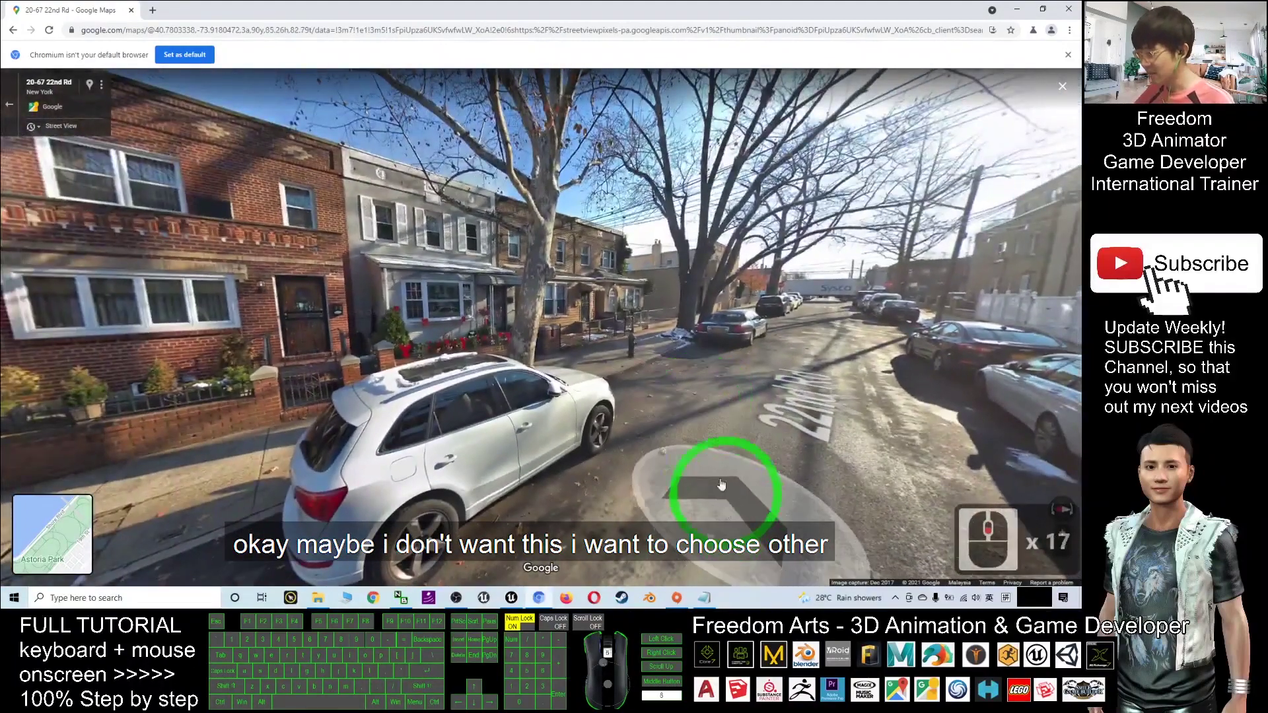
{"action": "key", "text": "Escape"}
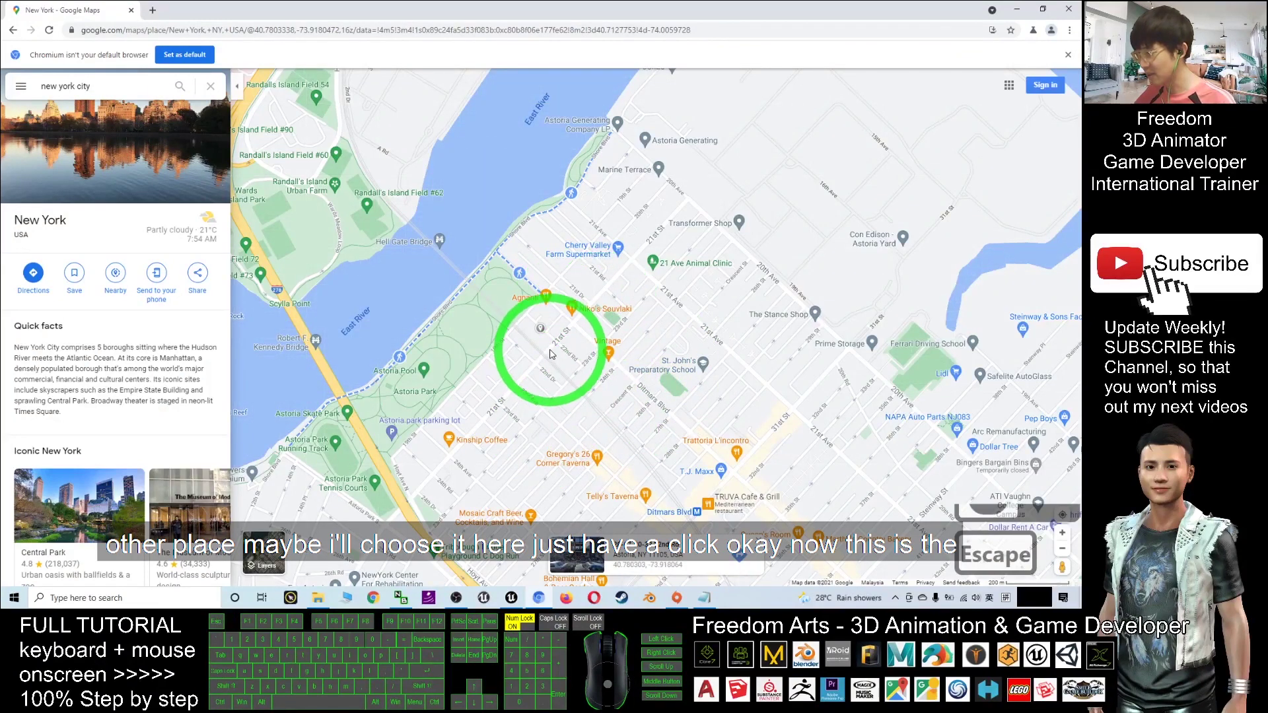
Step: Open Street View on 23rd St near 21 Ave Animal Clinic and look around the street
{"action": "left_click", "coordinate": [677, 243]}
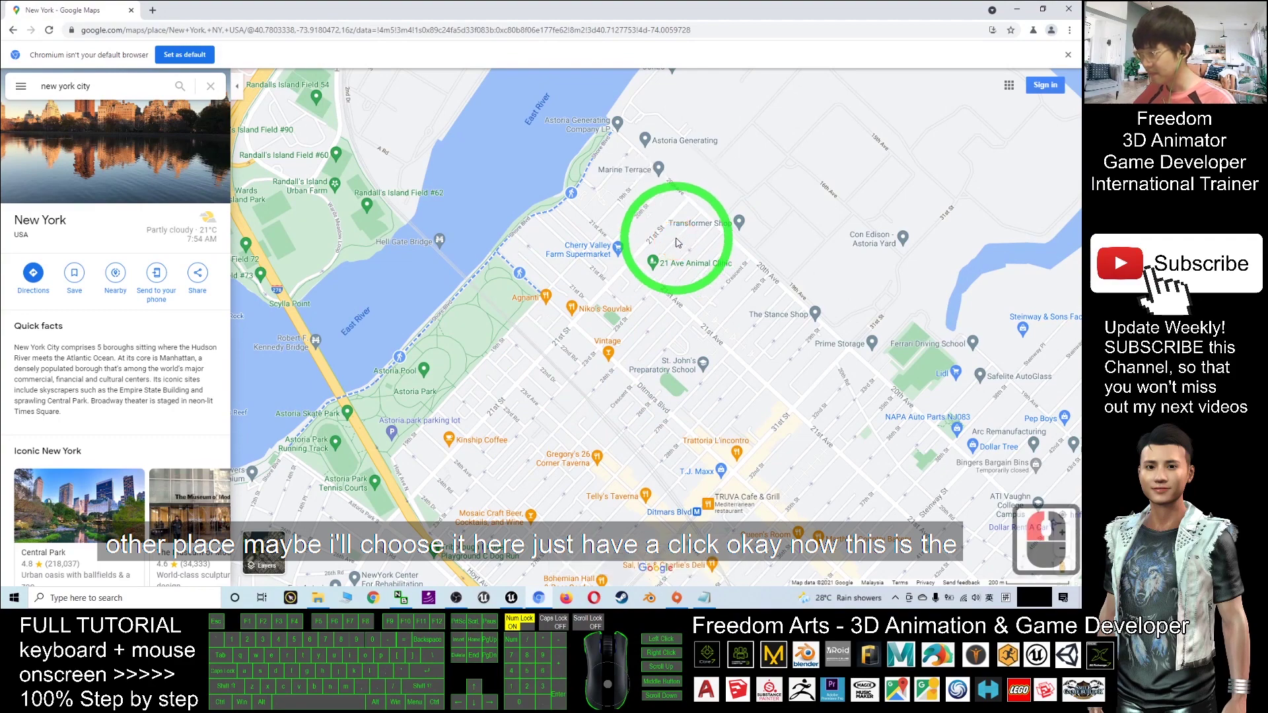
{"action": "left_click", "coordinate": [583, 556]}
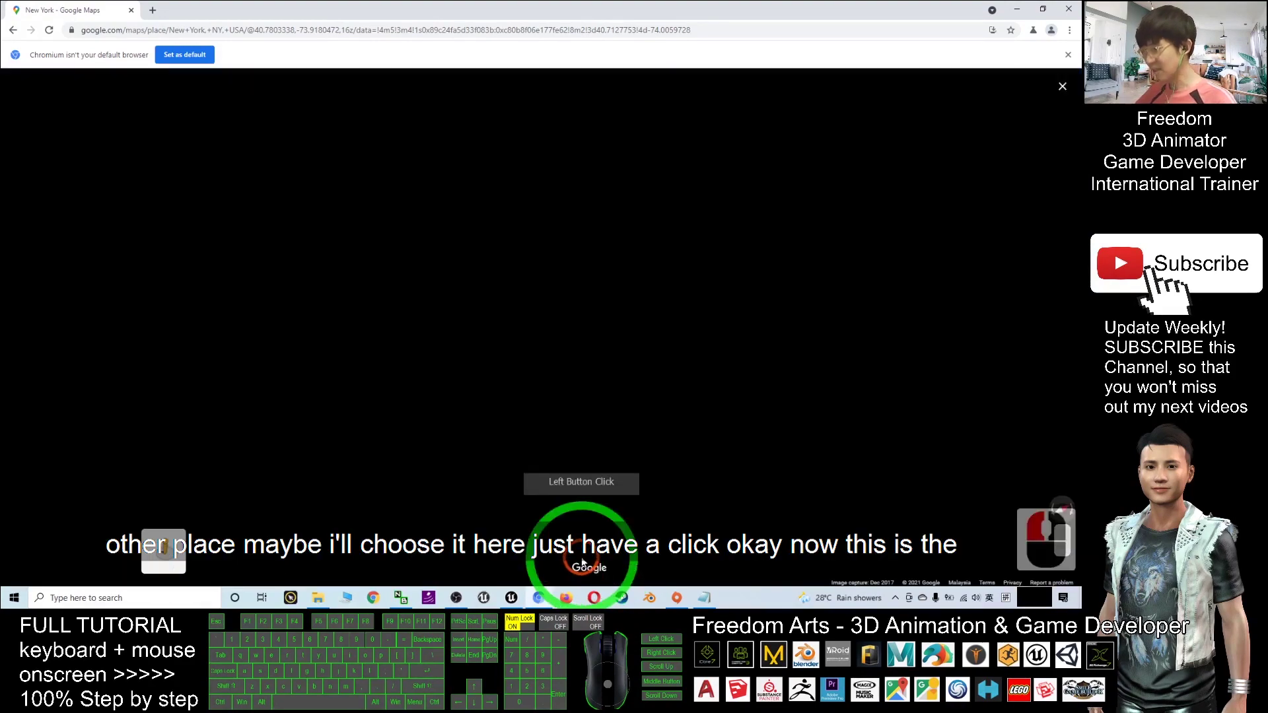
{"action": "left_click", "coordinate": [334, 347]}
{"action": "left_click_drag", "start_coordinate": [855, 274], "coordinate": [759, 295]}
{"action": "left_click", "coordinate": [411, 283]}
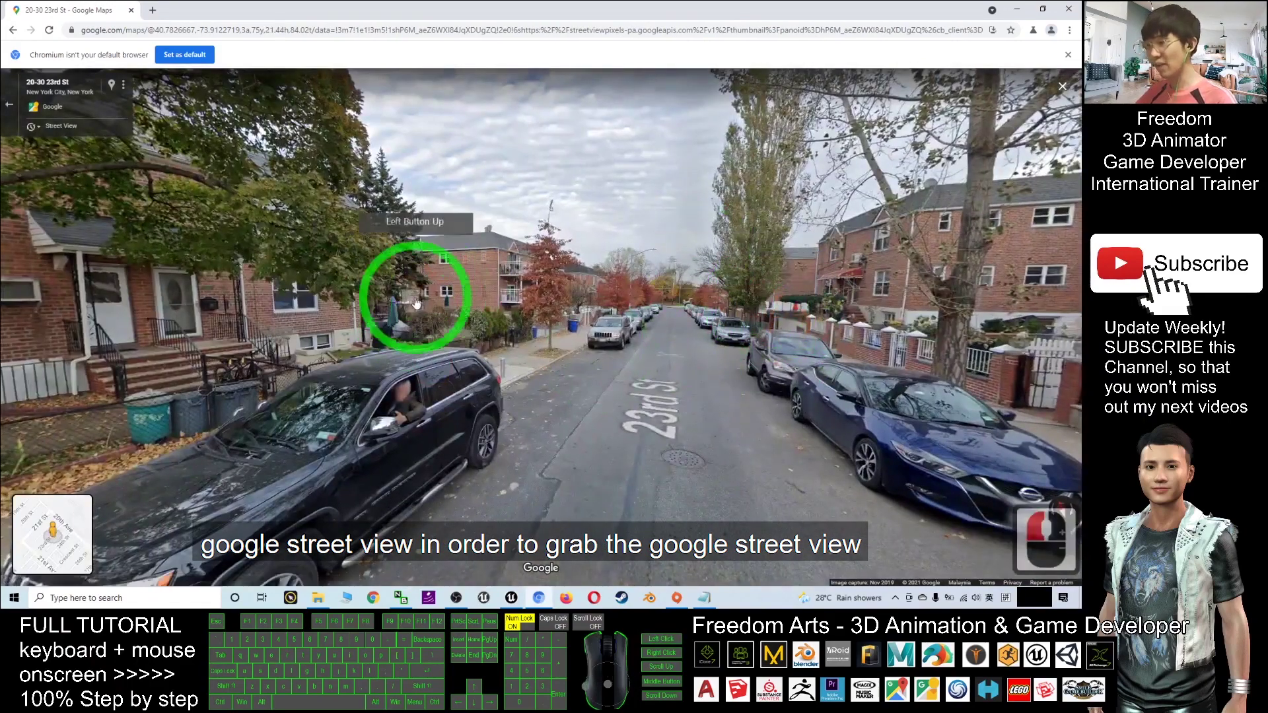
{"action": "left_click_drag", "start_coordinate": [846, 317], "coordinate": [759, 326]}
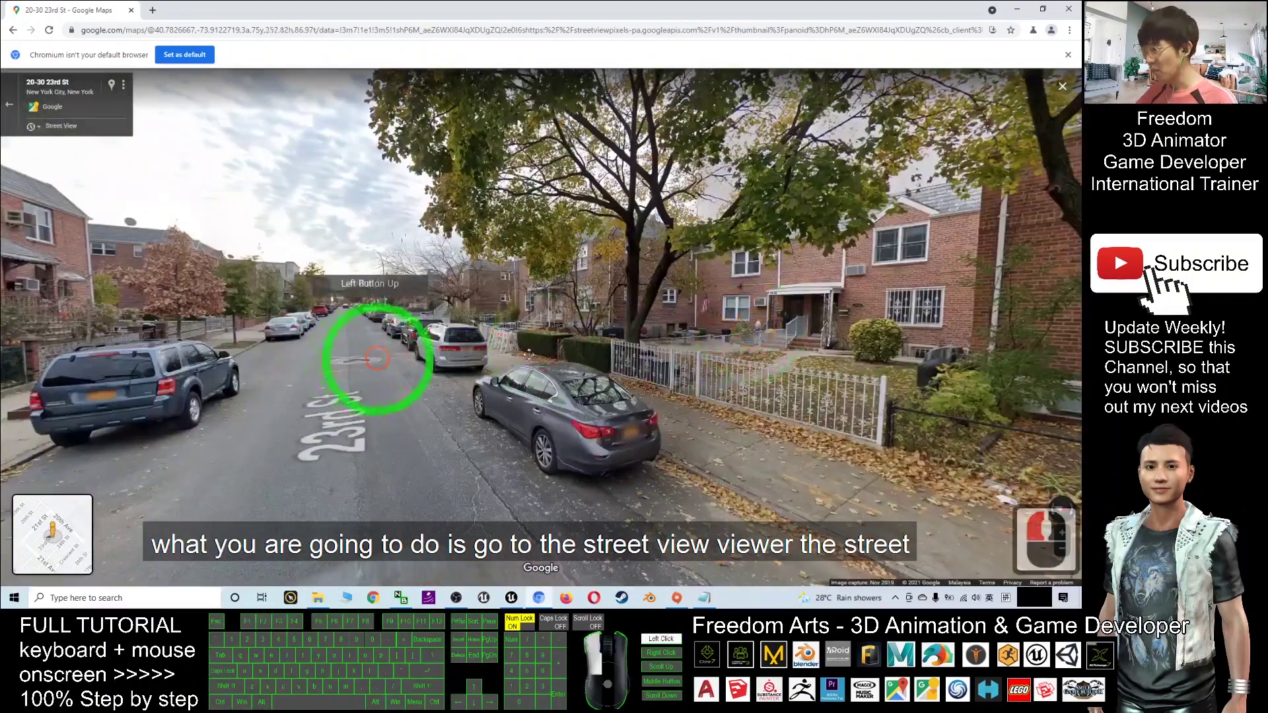
Step: Shrink the Street View browser window to uncover the desktop and open the StreetViewGrabber(v1.6.0) folder beside it
{"action": "left_click_drag", "start_coordinate": [376, 354], "coordinate": [591, 354]}
{"action": "left_click_drag", "start_coordinate": [891, 17], "coordinate": [695, 41]}
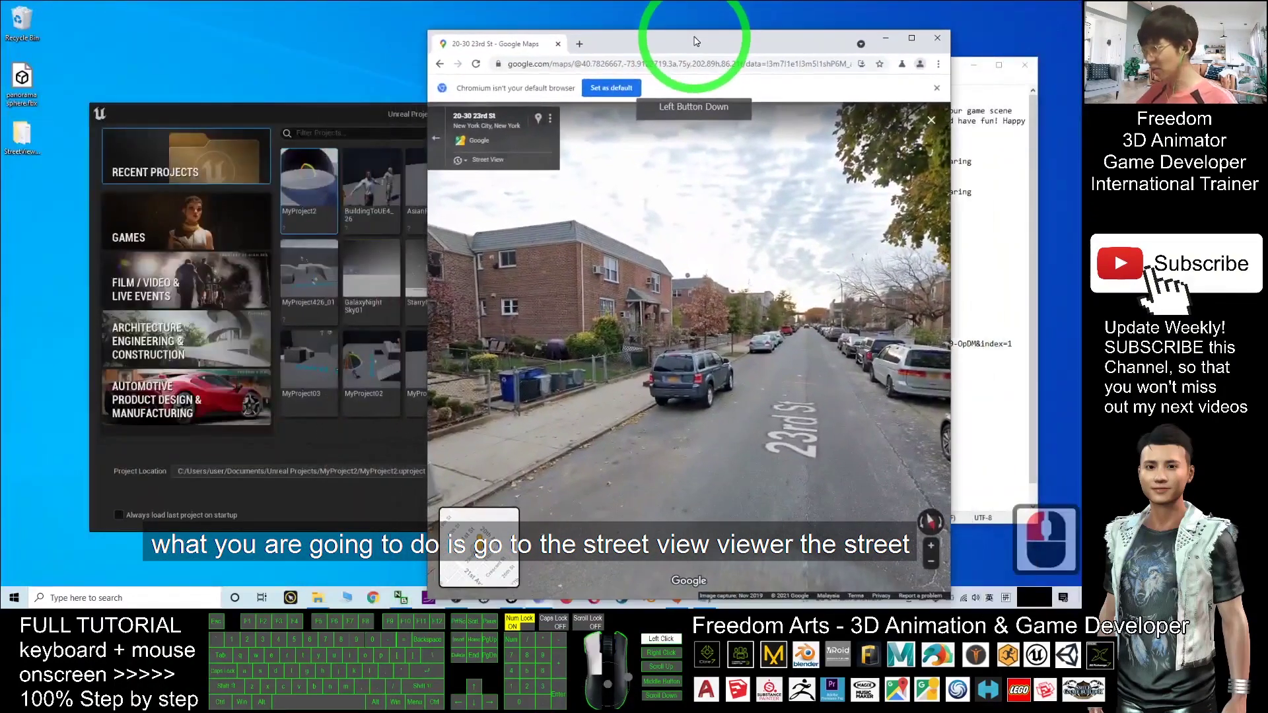
{"action": "left_click", "coordinate": [31, 135]}
{"action": "left_click", "coordinate": [31, 140]}
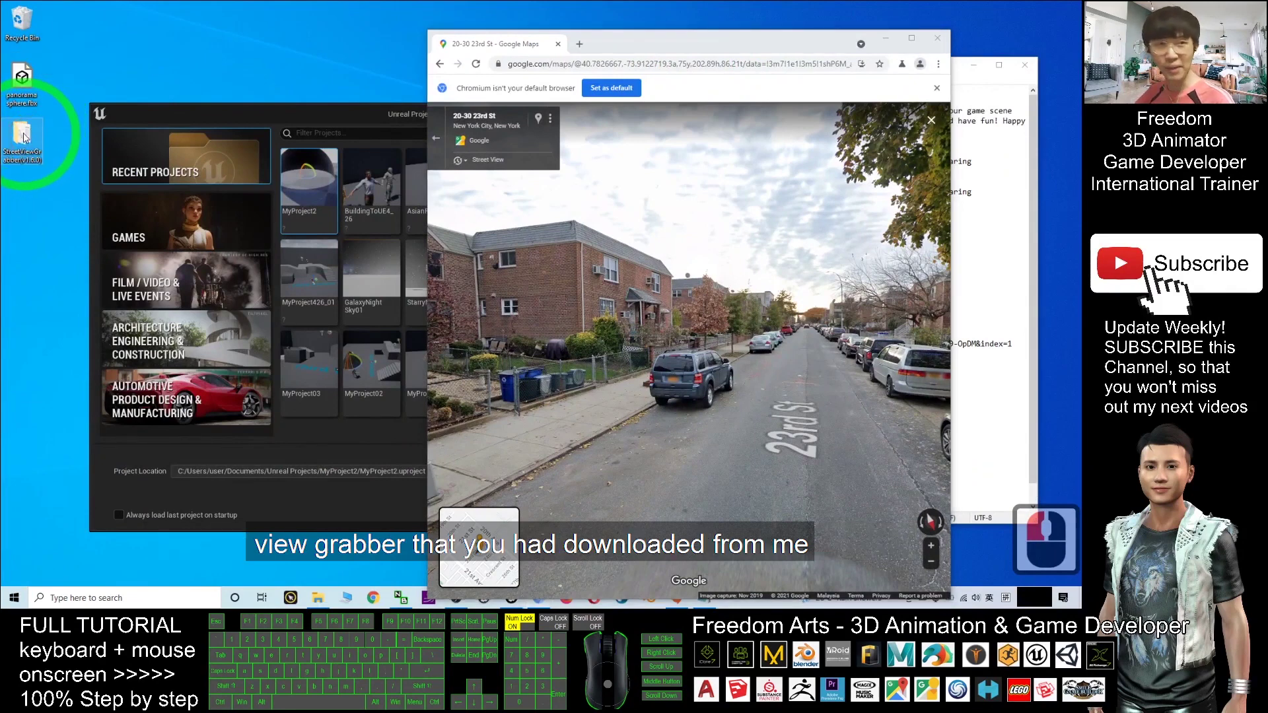
{"action": "double_click", "coordinate": [24, 134]}
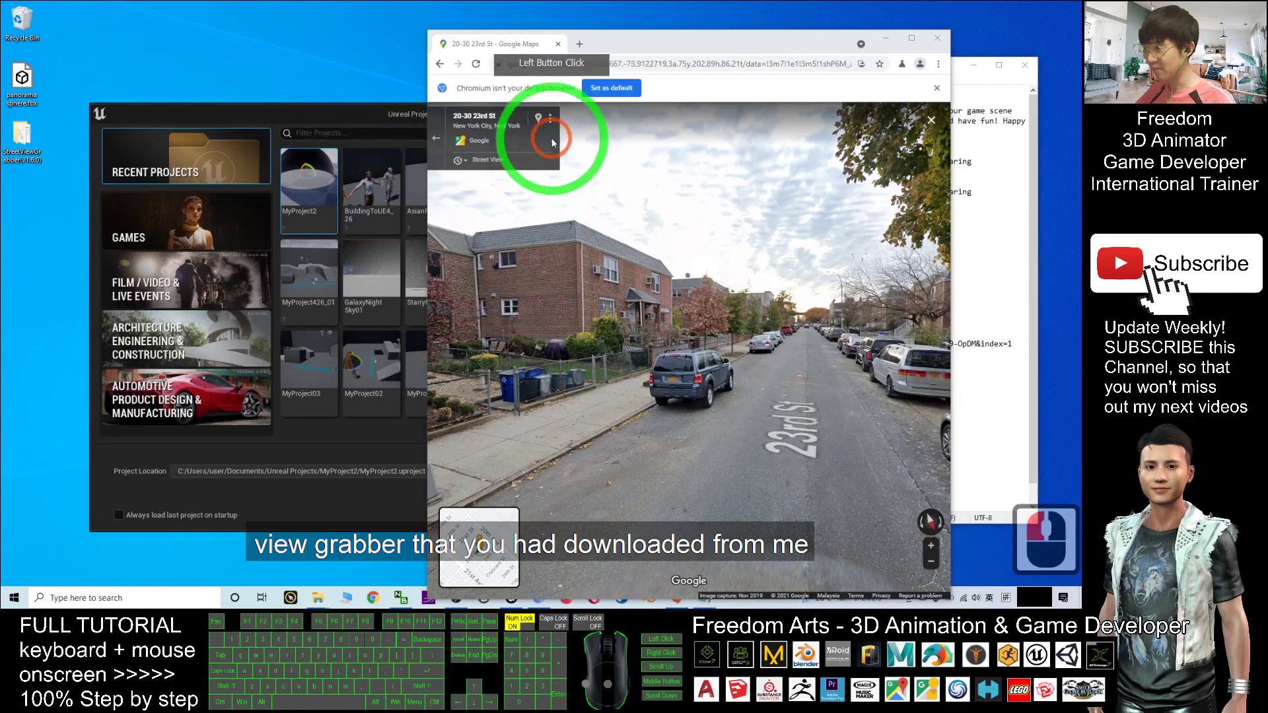
{"action": "left_click", "coordinate": [402, 114]}
{"action": "left_click", "coordinate": [702, 113]}
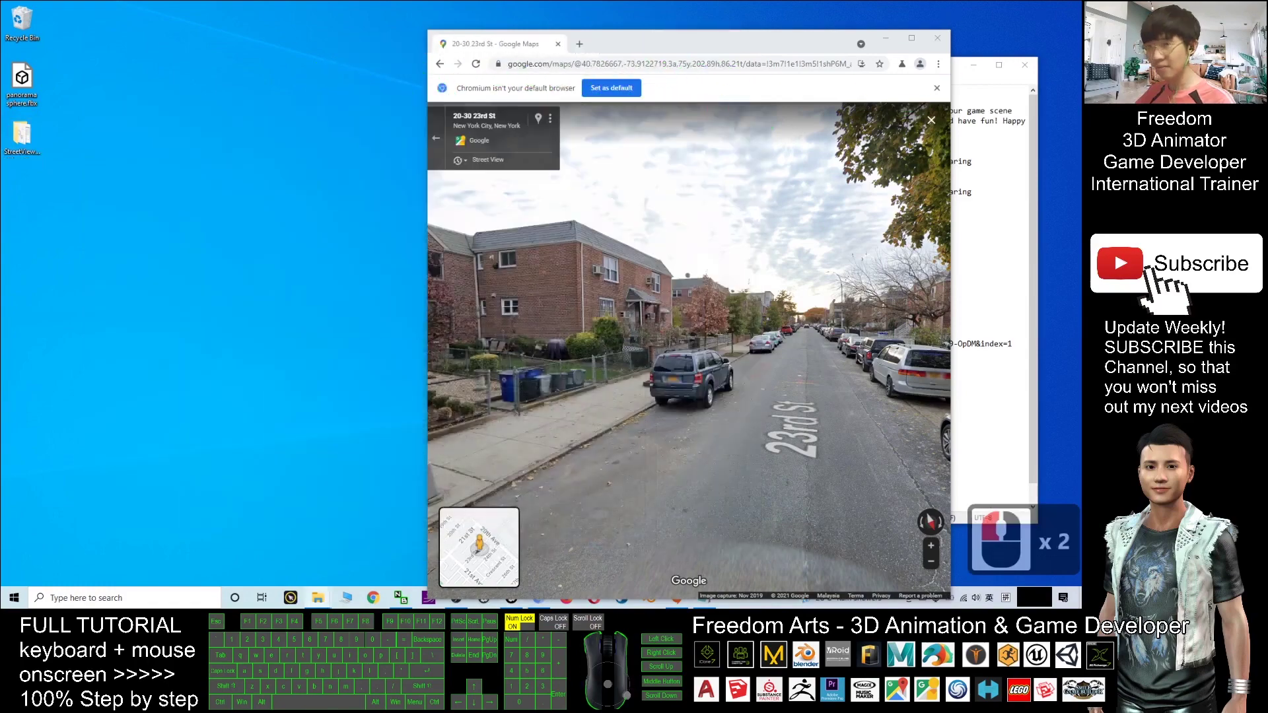
{"action": "left_click_drag", "start_coordinate": [383, 29], "coordinate": [337, 112]}
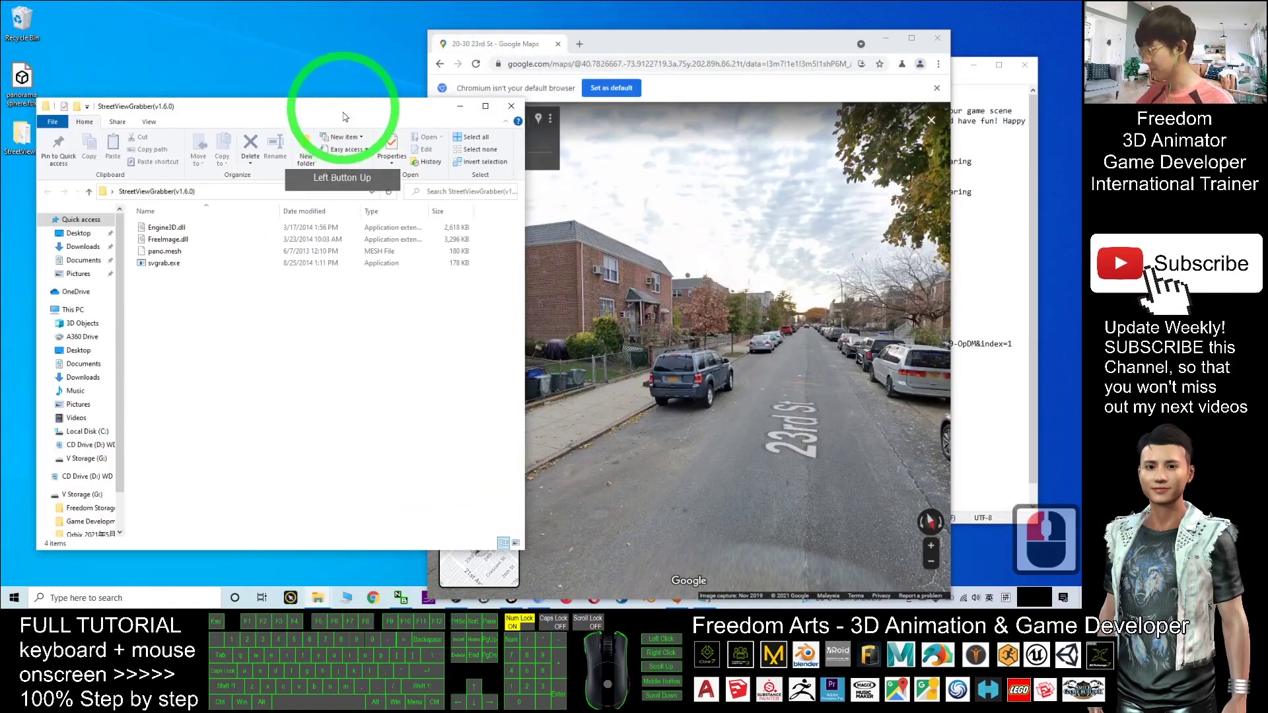
Step: Launch svgrab.exe and turn off the Crop Panorama option in StreetView Grabber
{"action": "double_click", "coordinate": [160, 264]}
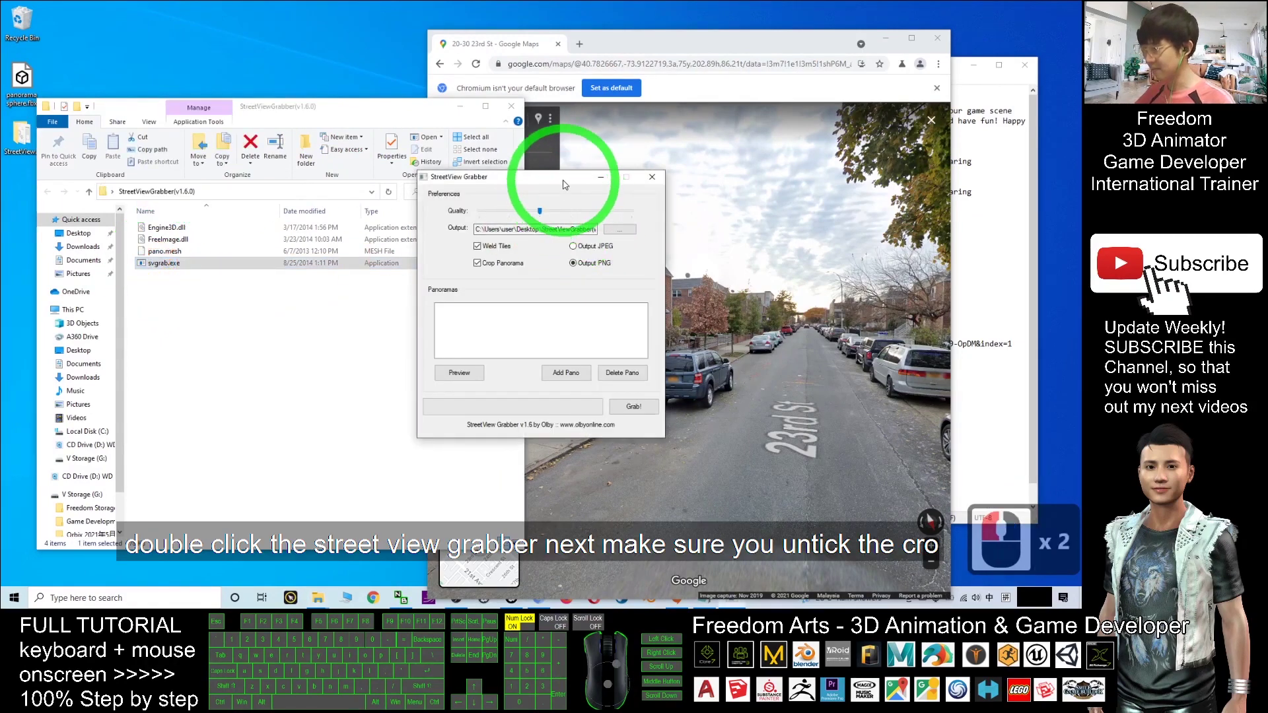
{"action": "left_click_drag", "start_coordinate": [563, 184], "coordinate": [338, 244]}
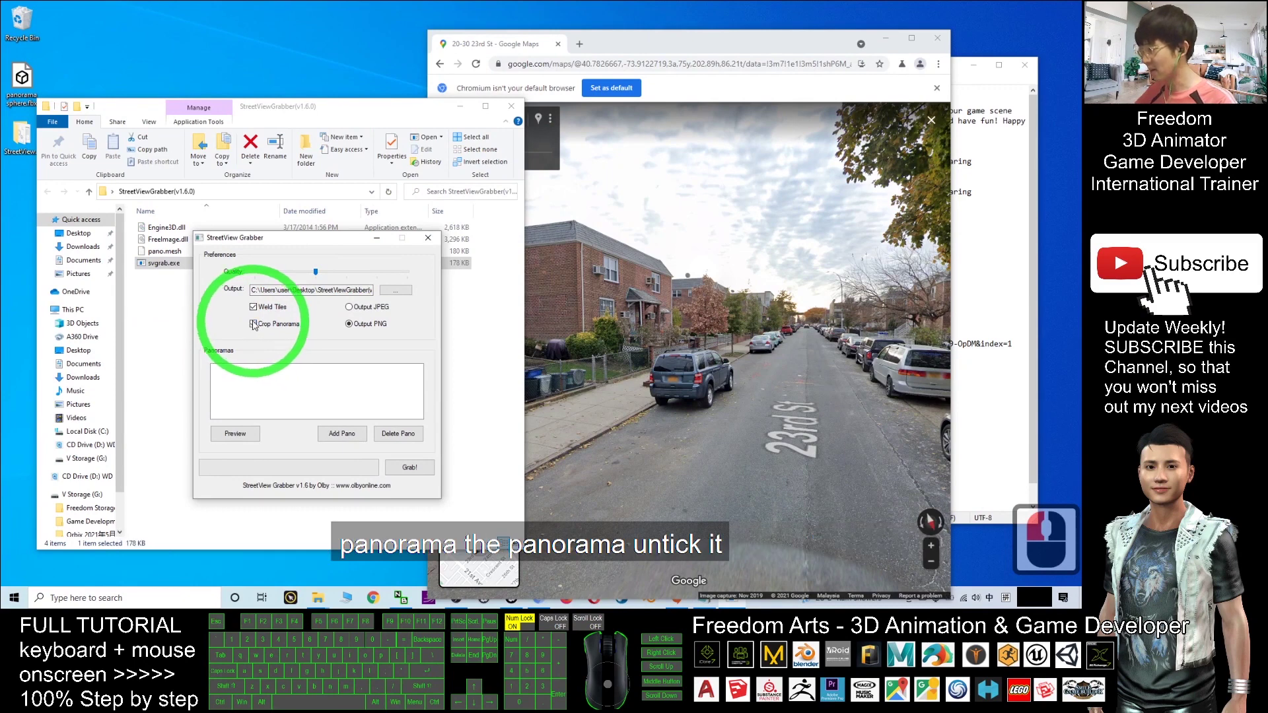
{"action": "left_click", "coordinate": [252, 325]}
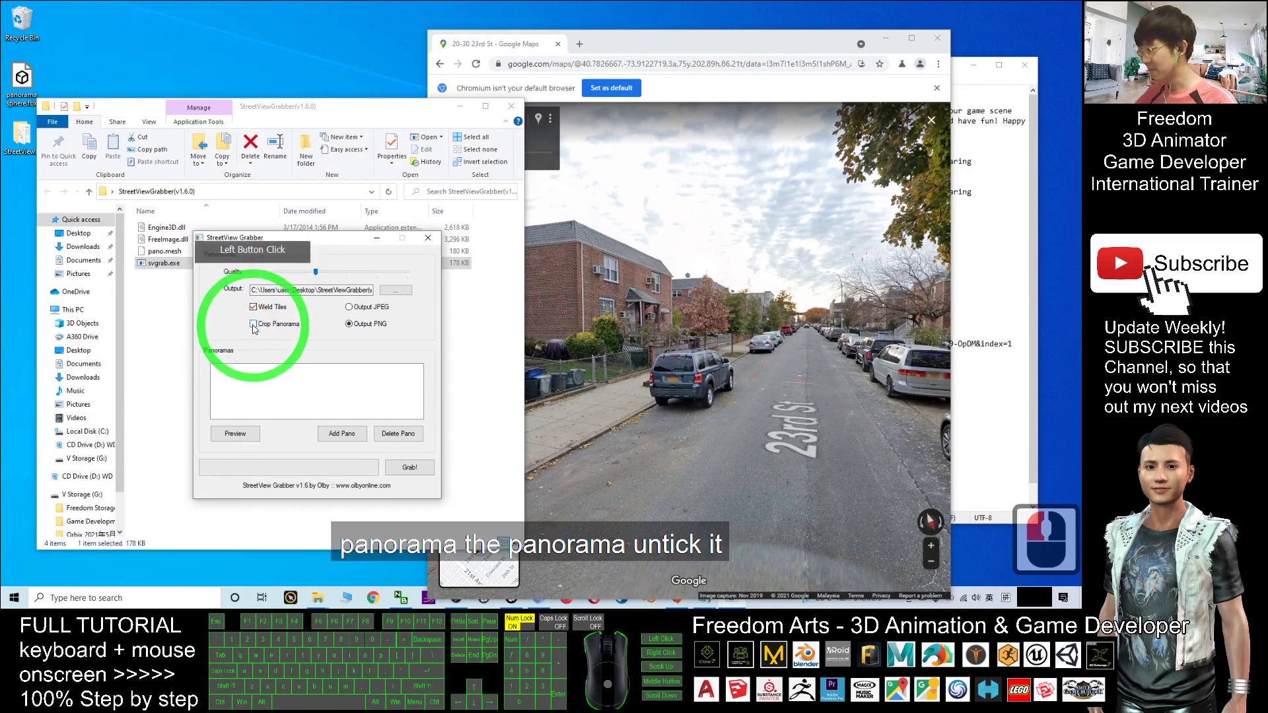
Step: Copy the full web address of the 23rd St Street View page
{"action": "left_click", "coordinate": [644, 65]}
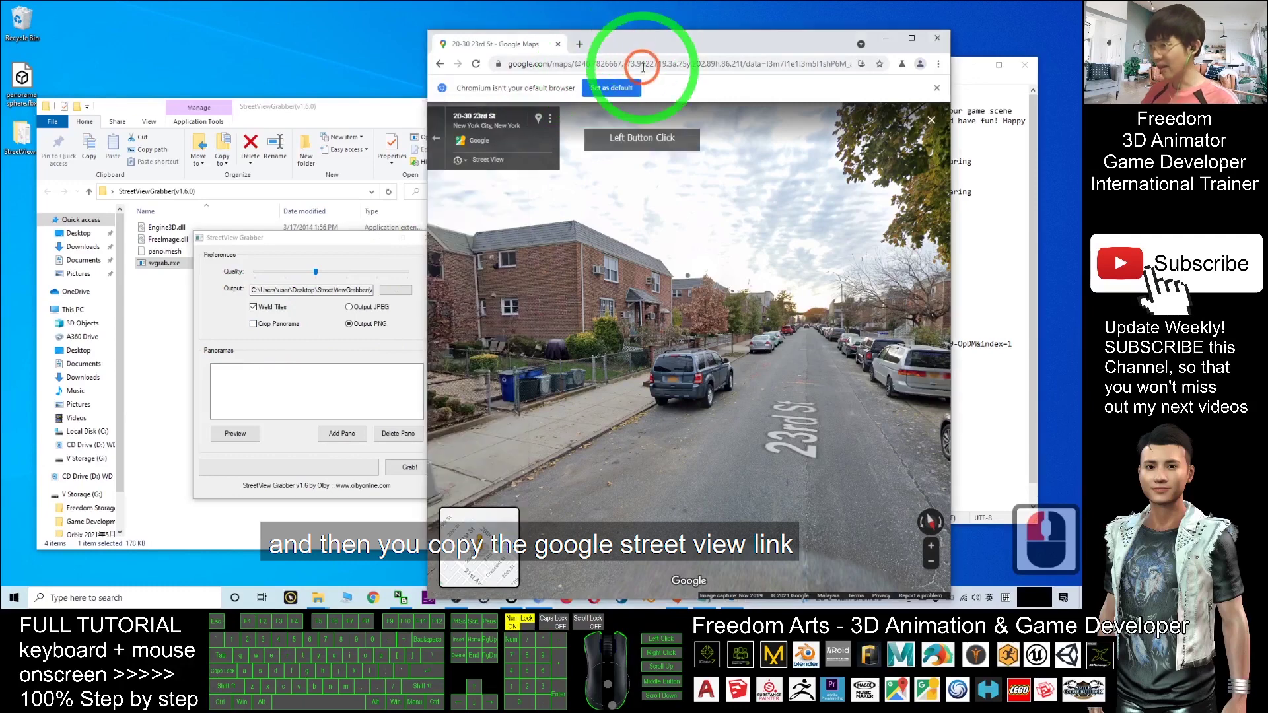
{"action": "left_click", "coordinate": [680, 64]}
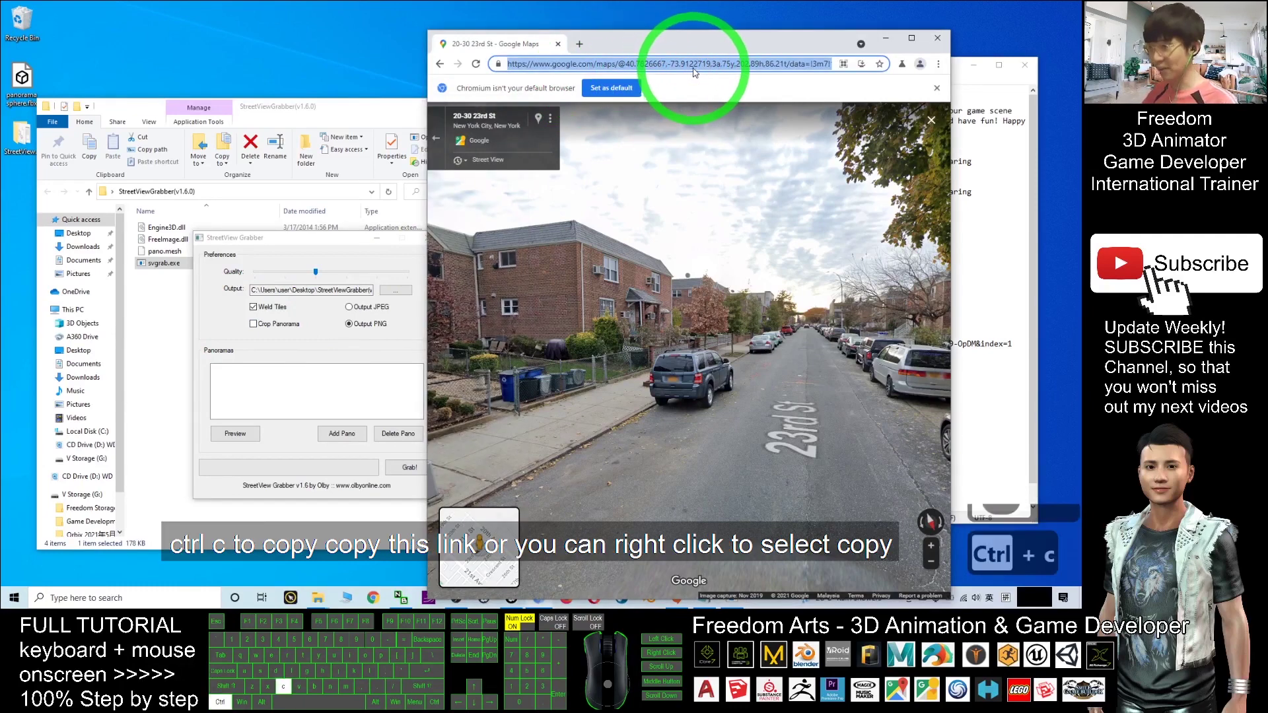
{"action": "right_click", "coordinate": [712, 67]}
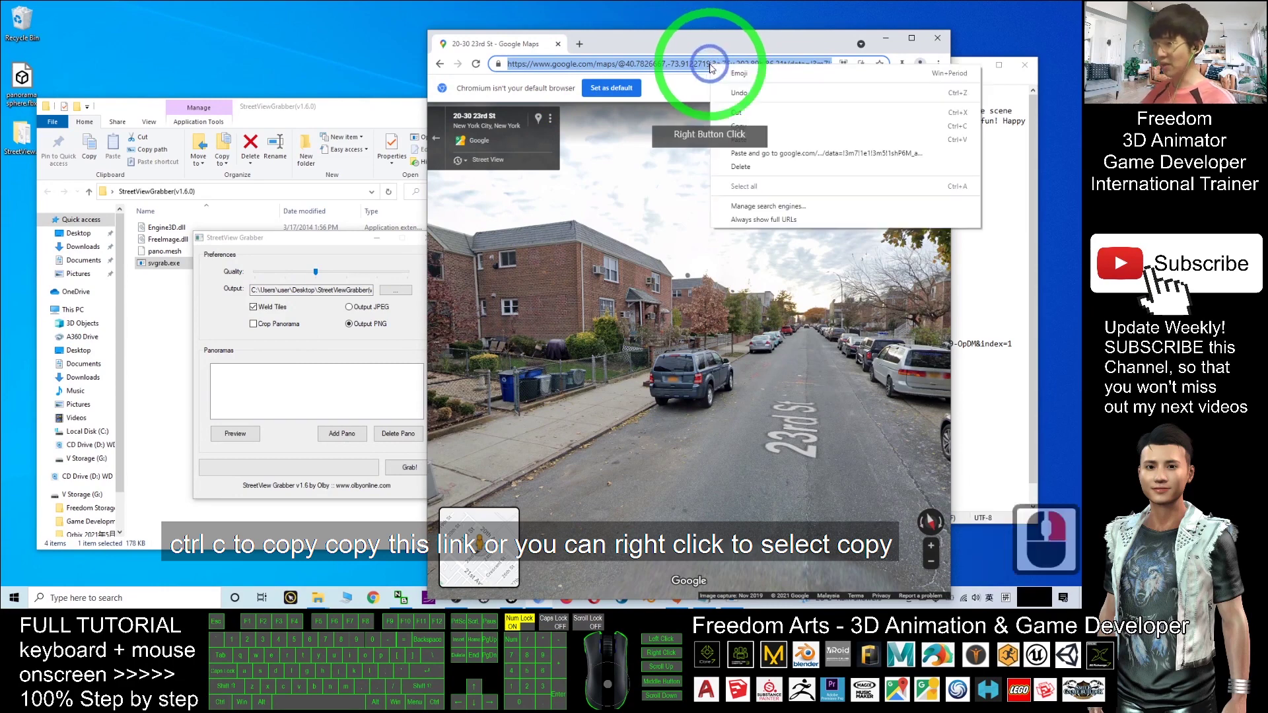
{"action": "left_click", "coordinate": [769, 132]}
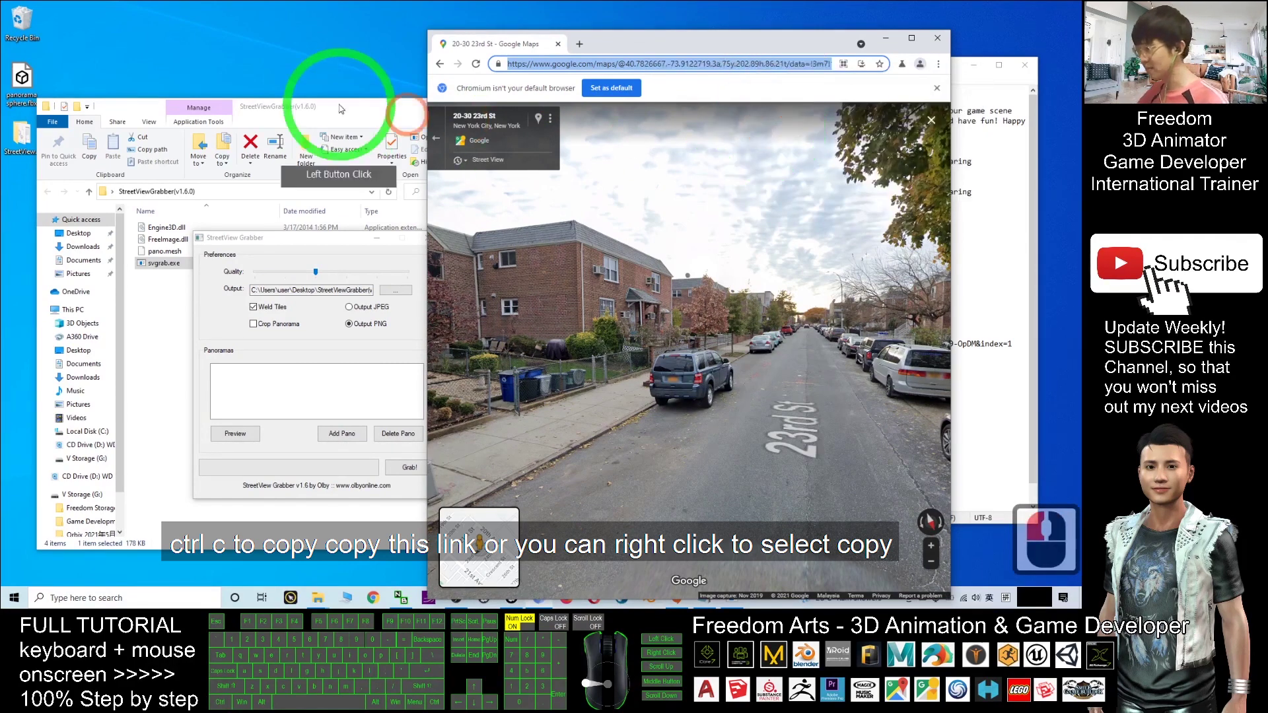
Step: Add the panorama to StreetView Grabber by importing the copied Street View URL from the clipboard
{"action": "left_click", "coordinate": [310, 247]}
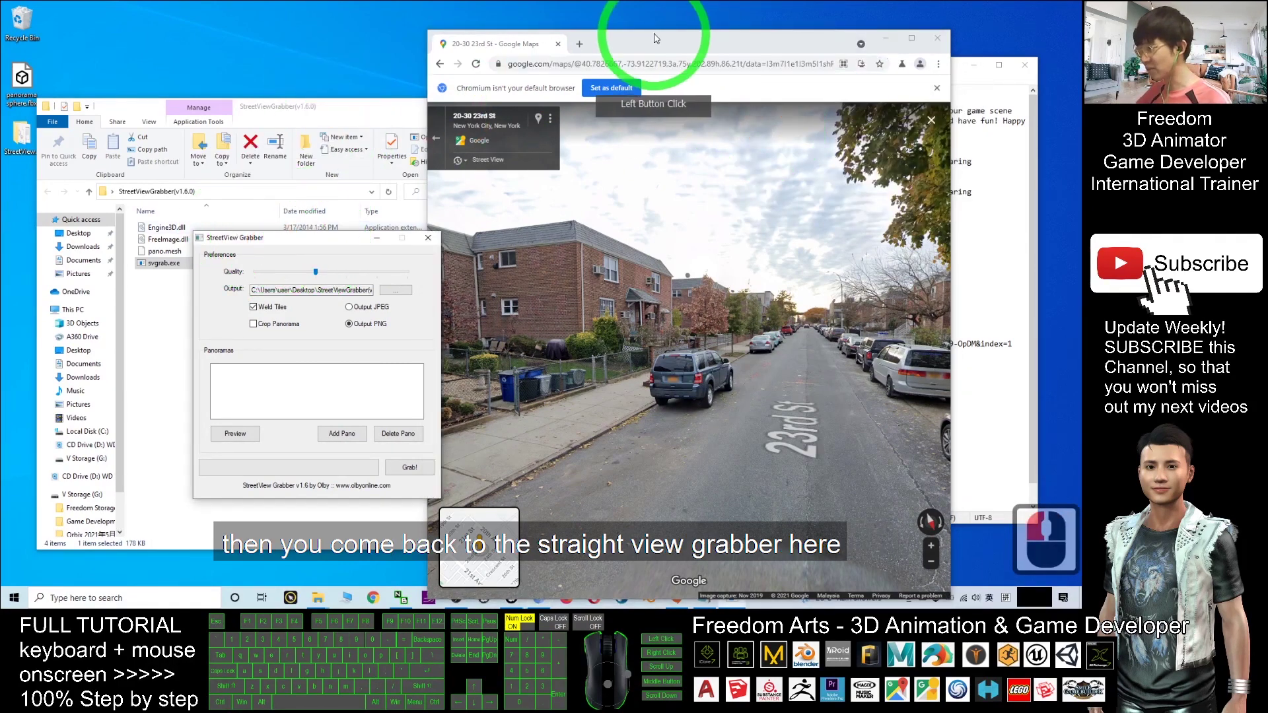
{"action": "left_click_drag", "start_coordinate": [657, 30], "coordinate": [755, 26]}
{"action": "left_click_drag", "start_coordinate": [330, 243], "coordinate": [389, 259]}
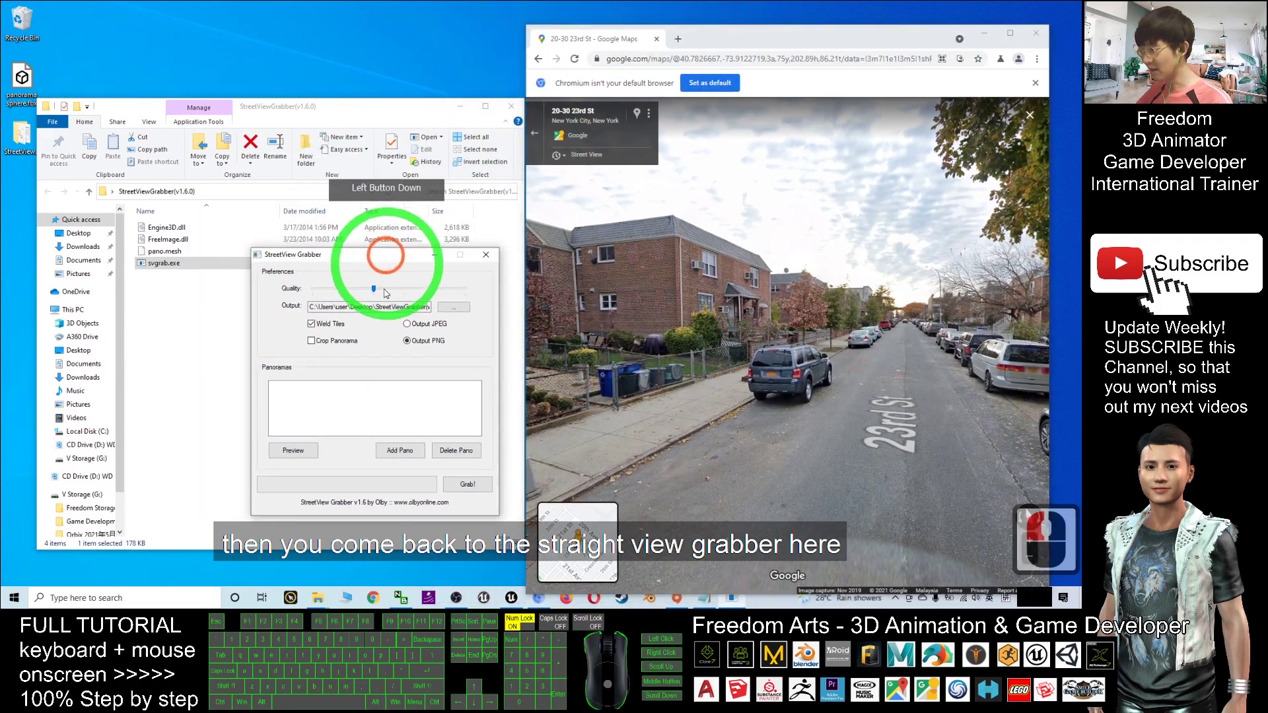
{"action": "left_click", "coordinate": [400, 451]}
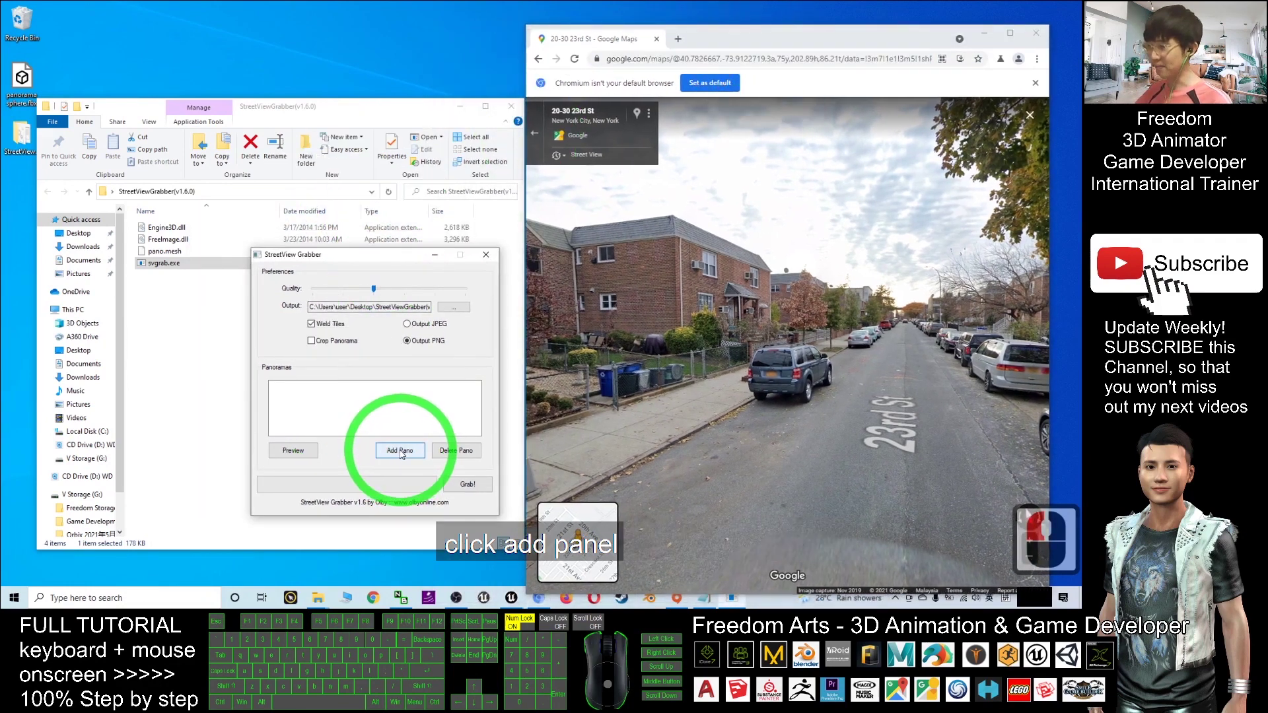
{"action": "left_click", "coordinate": [400, 451]}
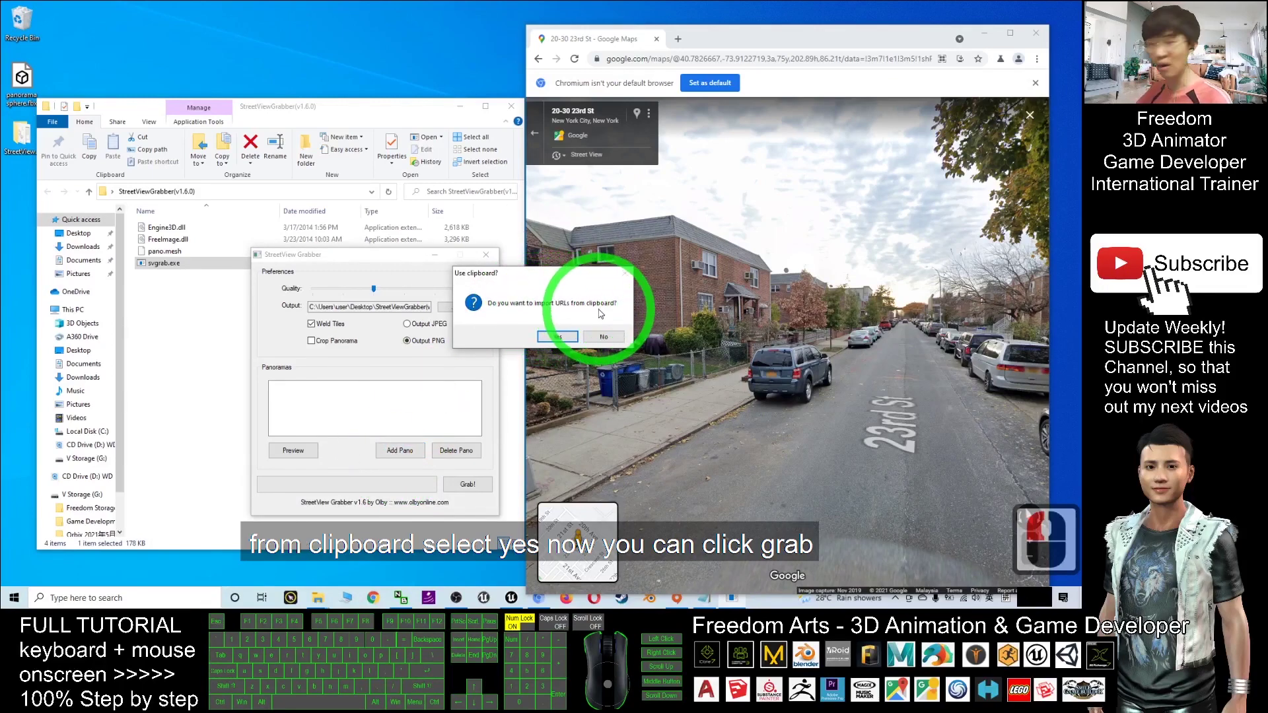
{"action": "left_click", "coordinate": [554, 337]}
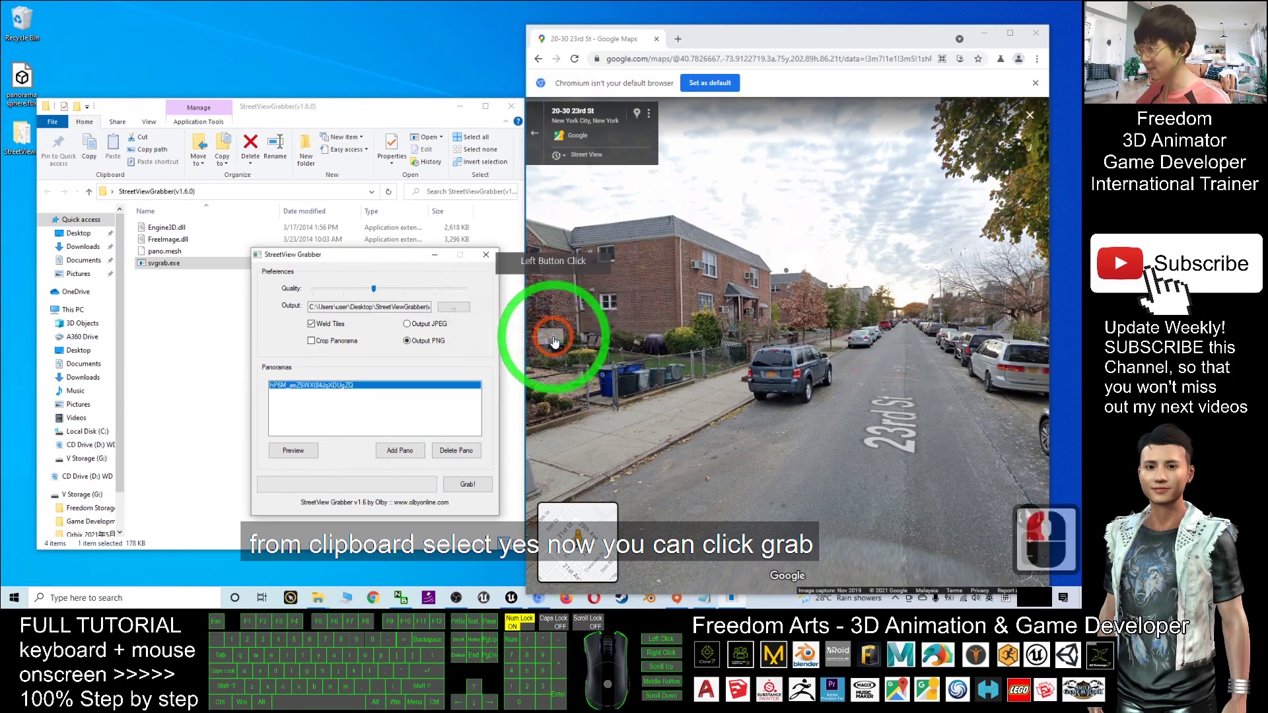
Step: Grab the listed panorama as a PNG and close StreetView Grabber when the process finishes
{"action": "left_click", "coordinate": [468, 486]}
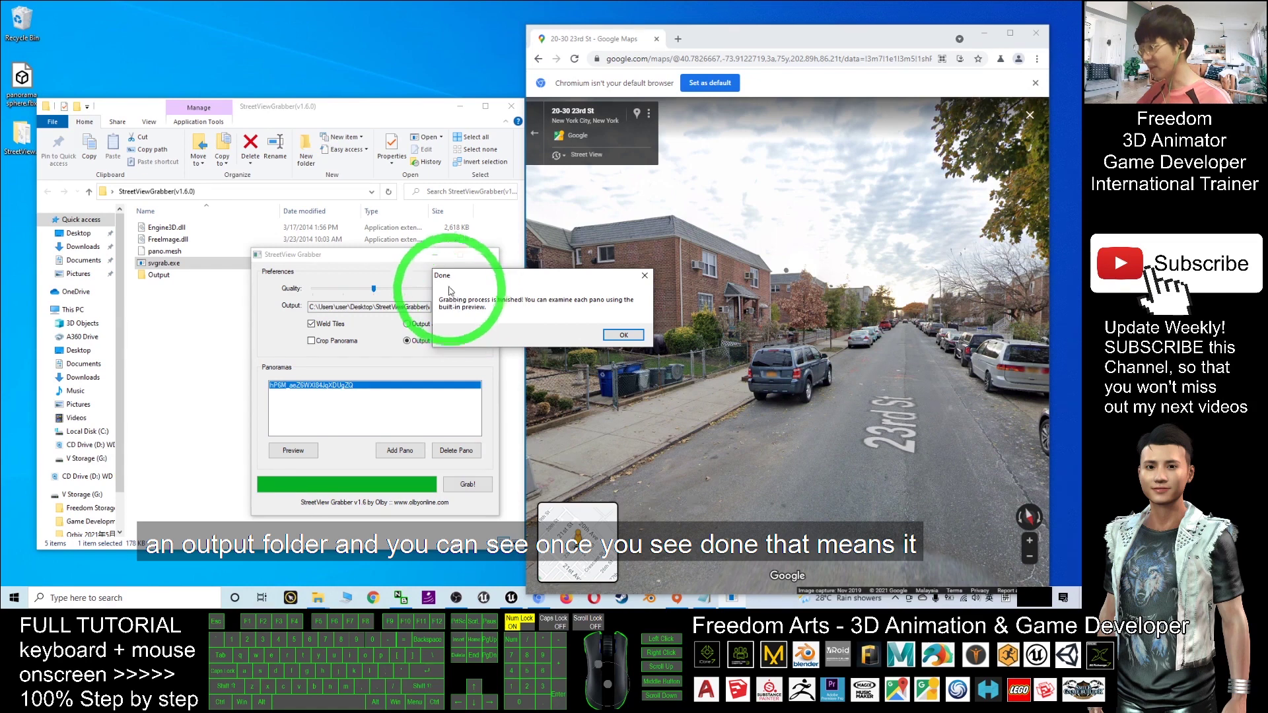
{"action": "left_click", "coordinate": [623, 335]}
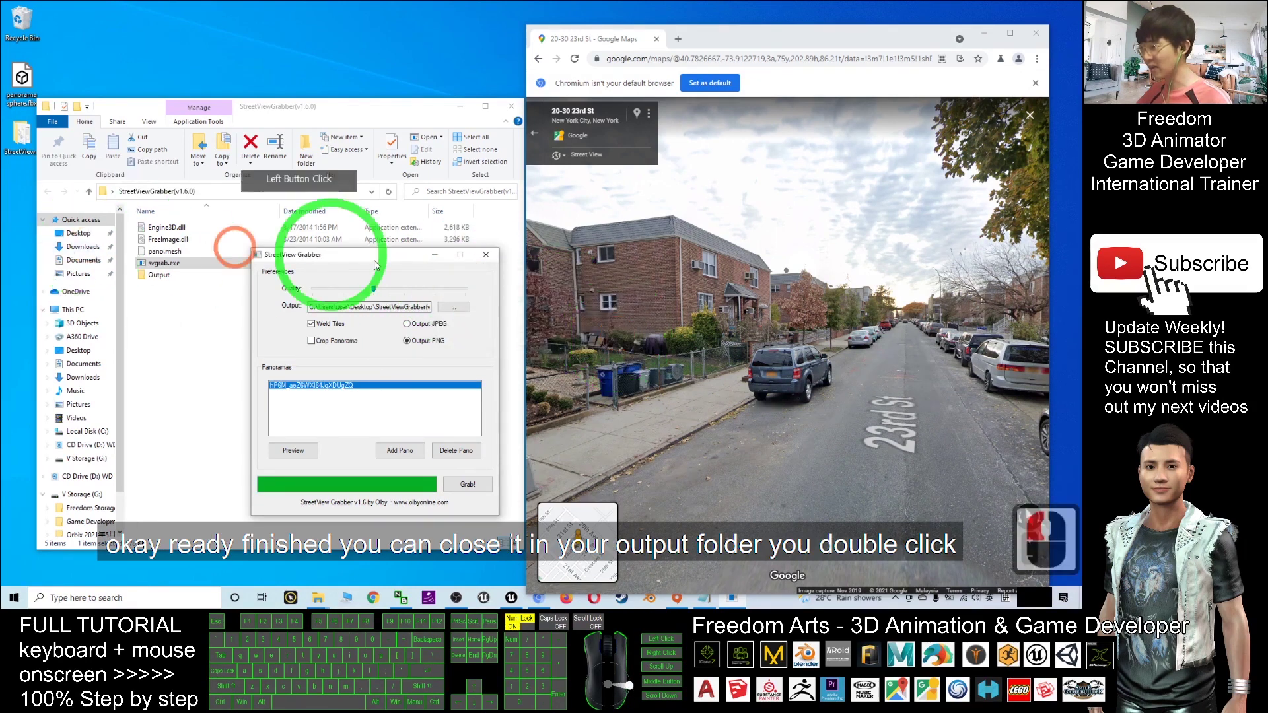
{"action": "left_click", "coordinate": [486, 255]}
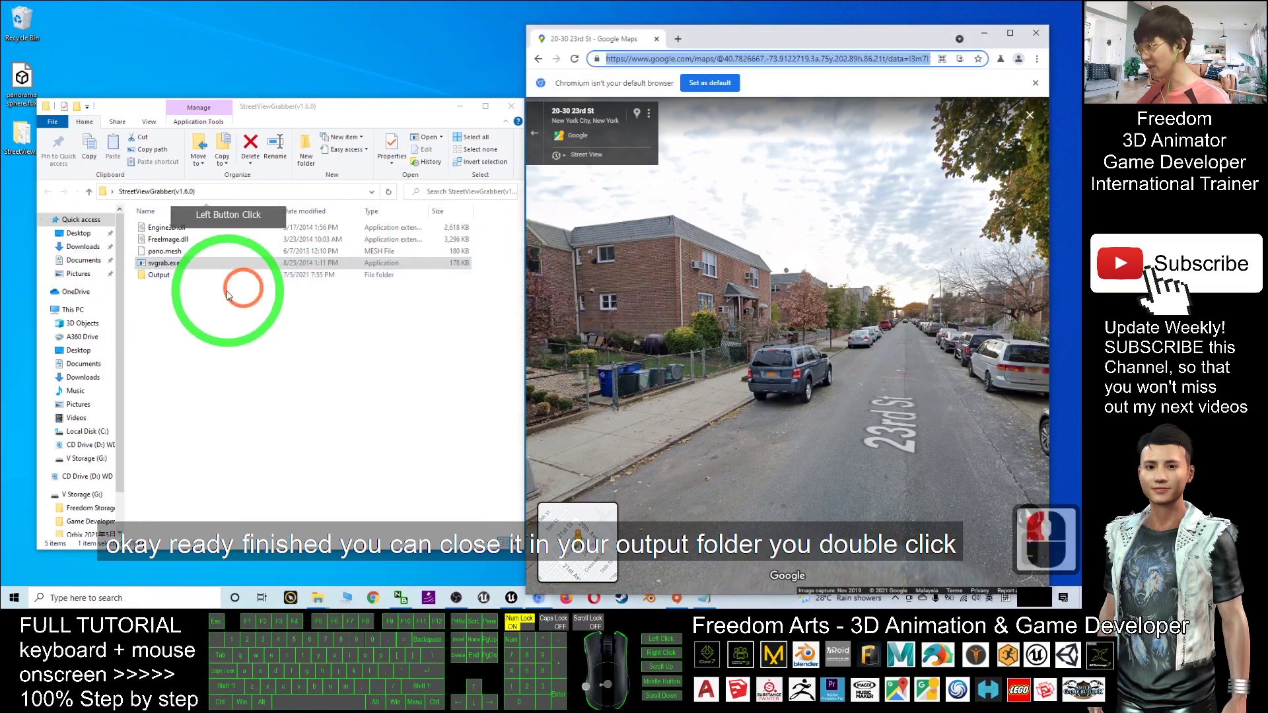
Step: Open the Output folder, view the welded panorama PNG full size and close the picture again
{"action": "double_click", "coordinate": [165, 282]}
{"action": "left_click", "coordinate": [164, 255]}
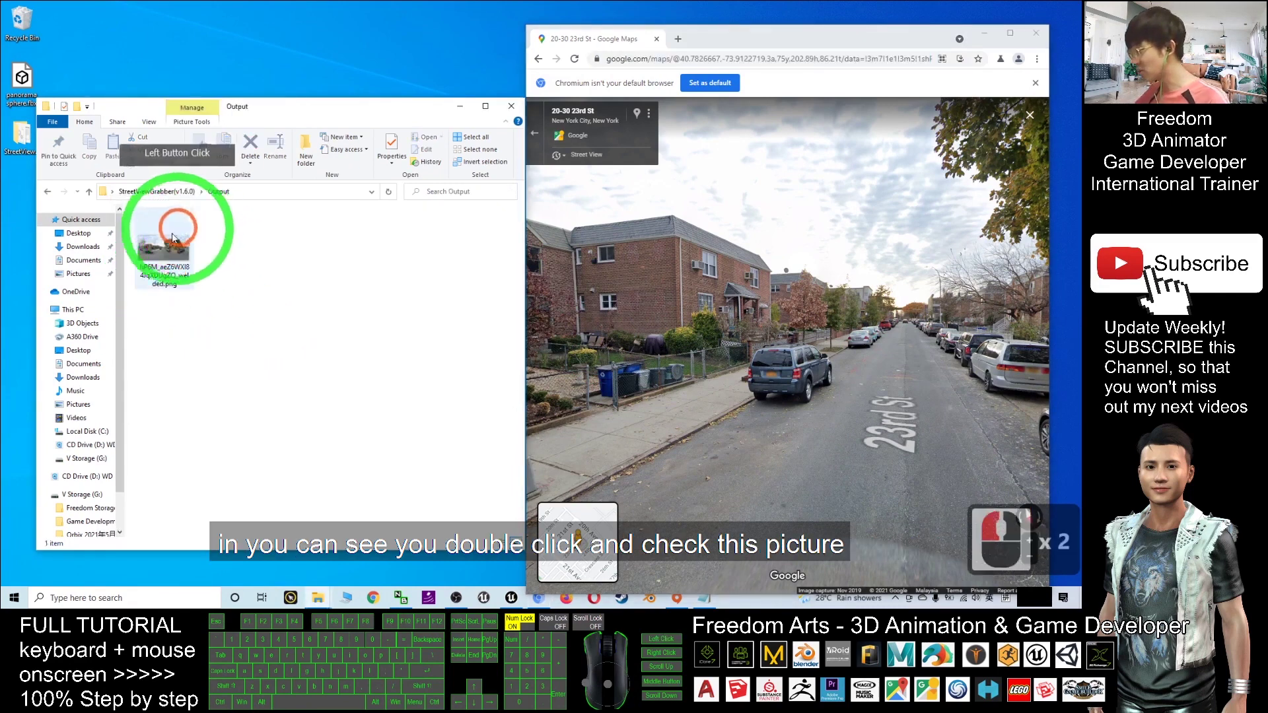
{"action": "double_click", "coordinate": [164, 256]}
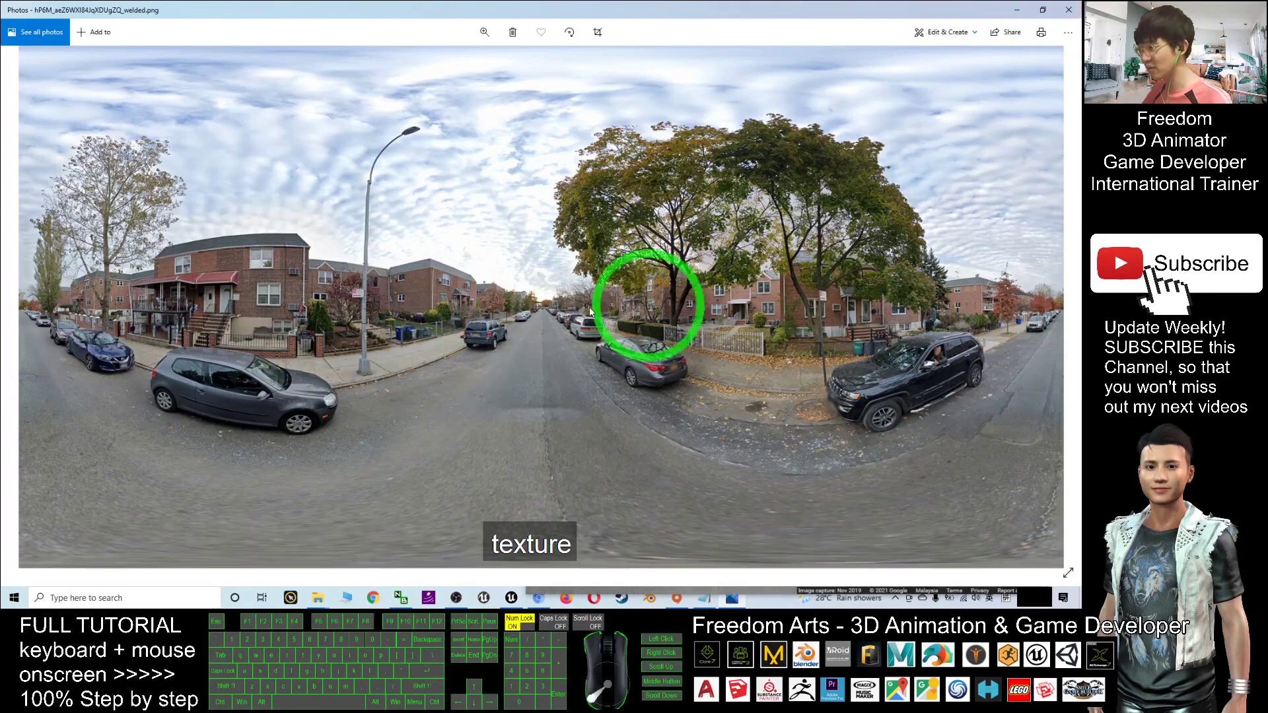
{"action": "left_click", "coordinate": [1069, 12]}
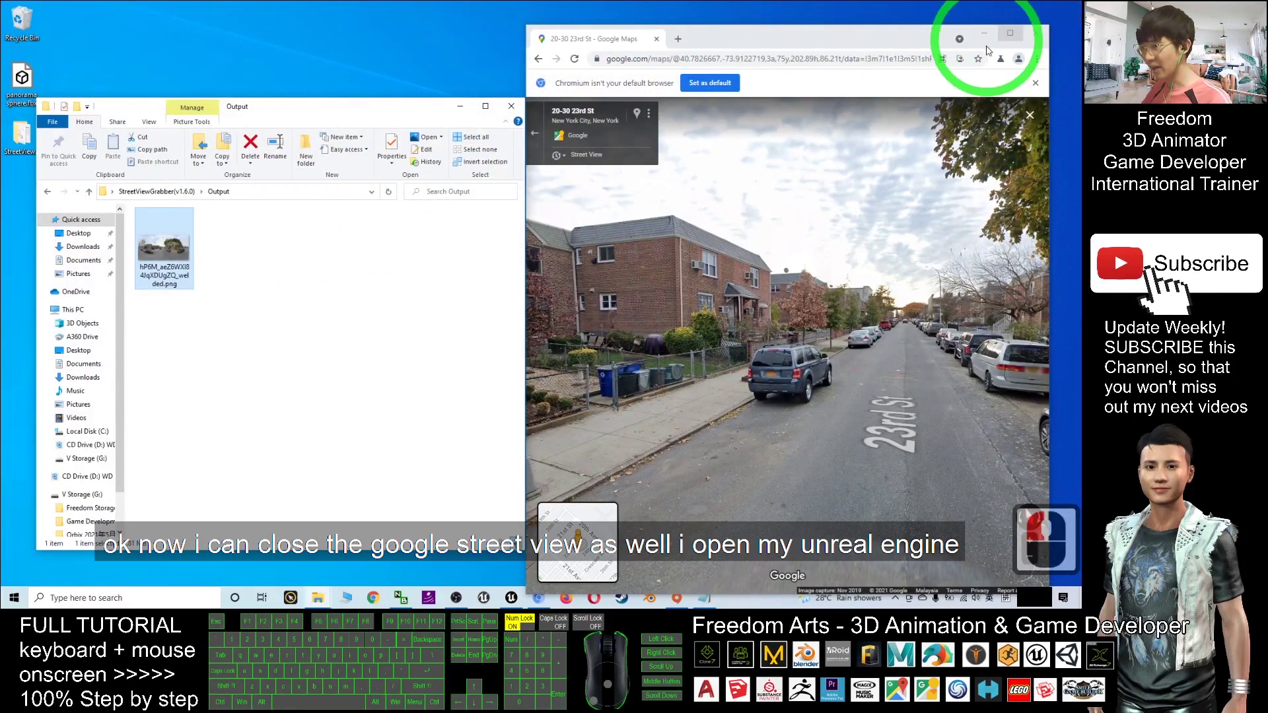
Step: Close the Google Maps window and choose the Third Person game template in the Unreal Project Browser
{"action": "left_click", "coordinate": [1038, 40]}
{"action": "left_click", "coordinate": [1038, 39]}
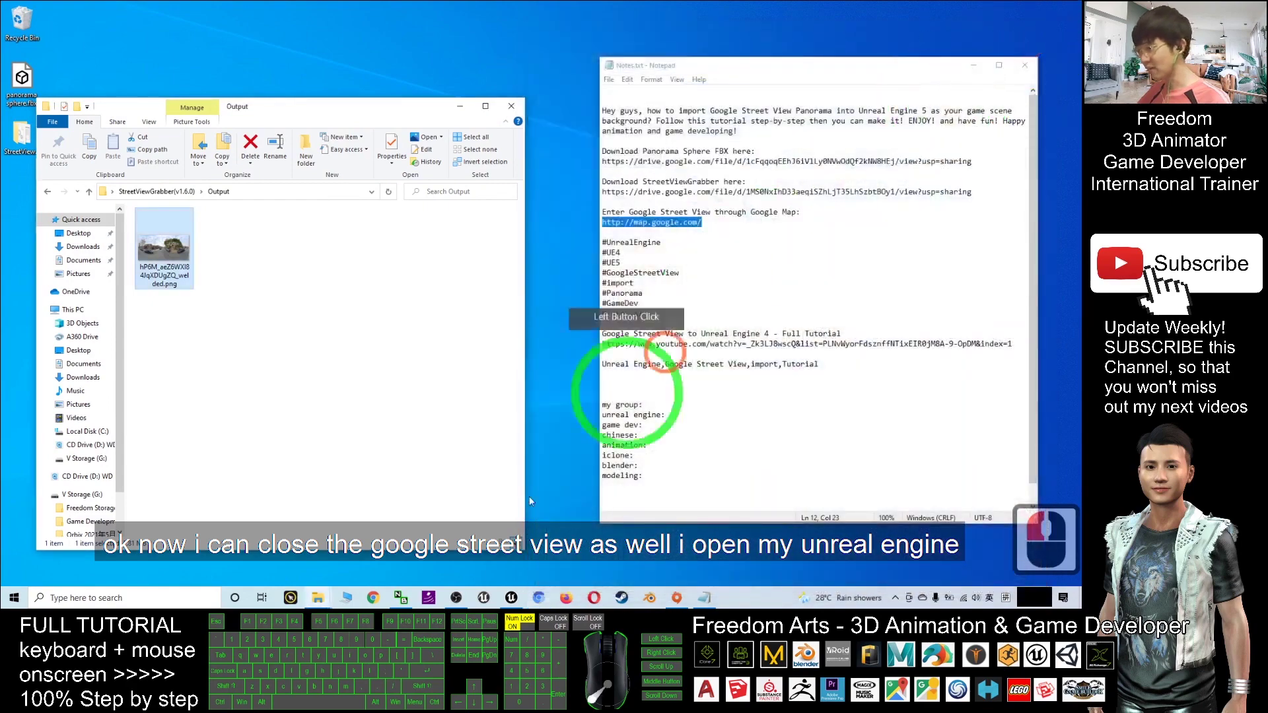
{"action": "left_click", "coordinate": [512, 597]}
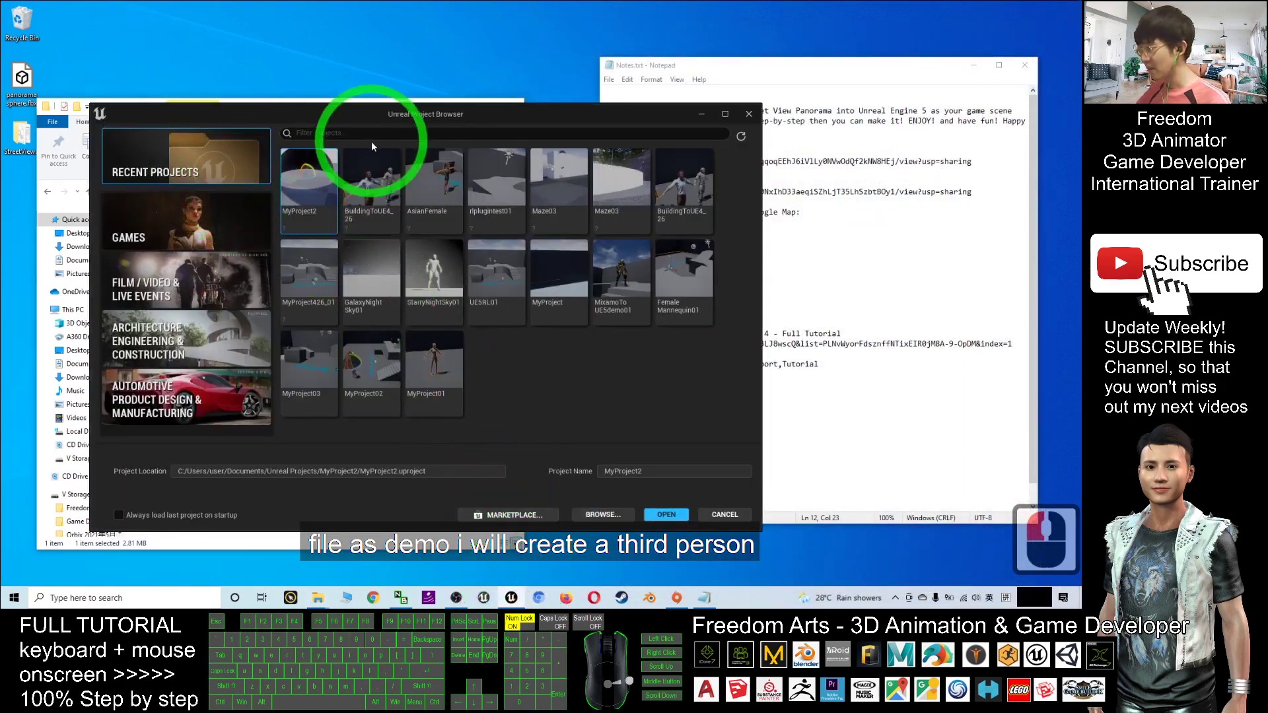
{"action": "left_click", "coordinate": [202, 222]}
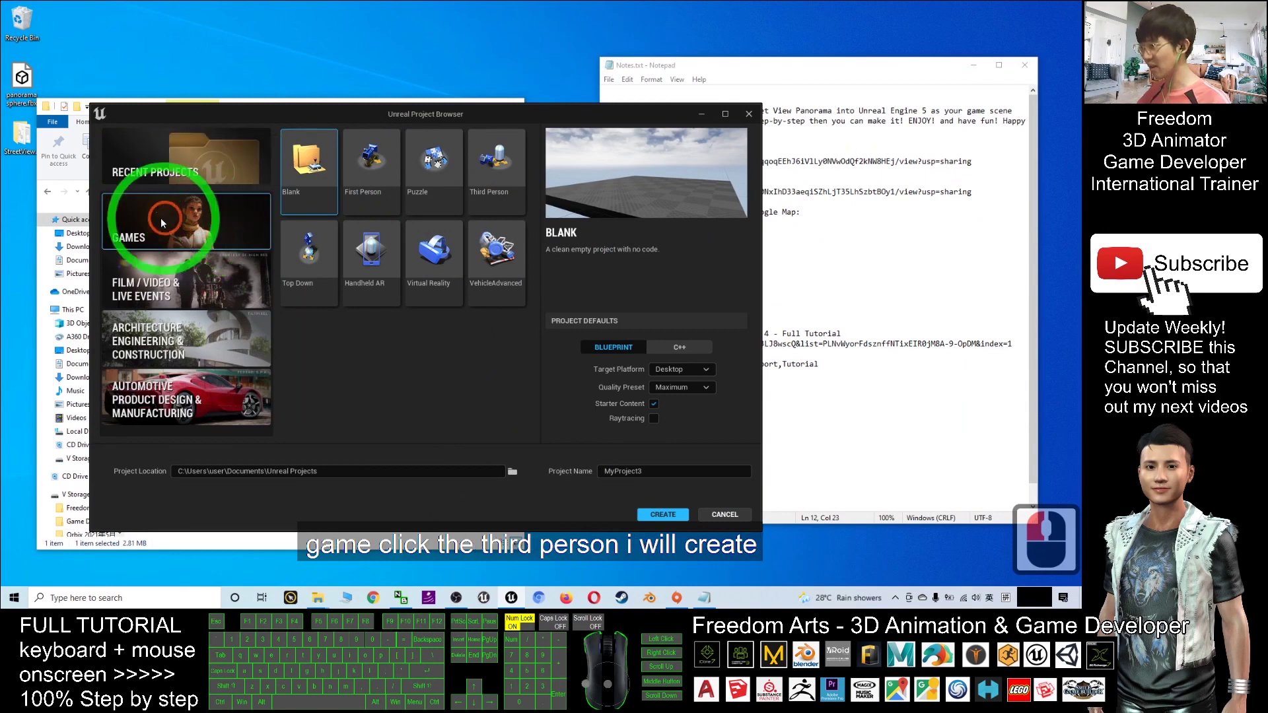
{"action": "left_click", "coordinate": [502, 183]}
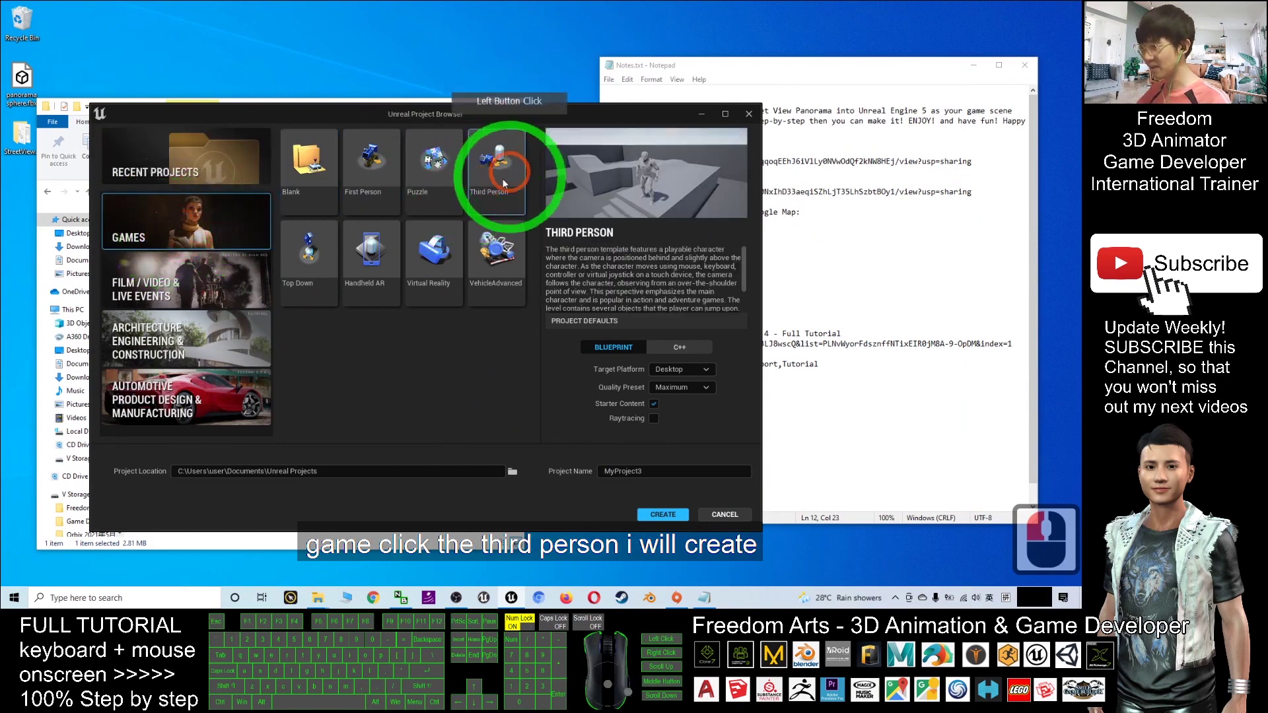
Step: Name the new project StreetviewtoUE5Demo1
{"action": "left_click", "coordinate": [651, 465]}
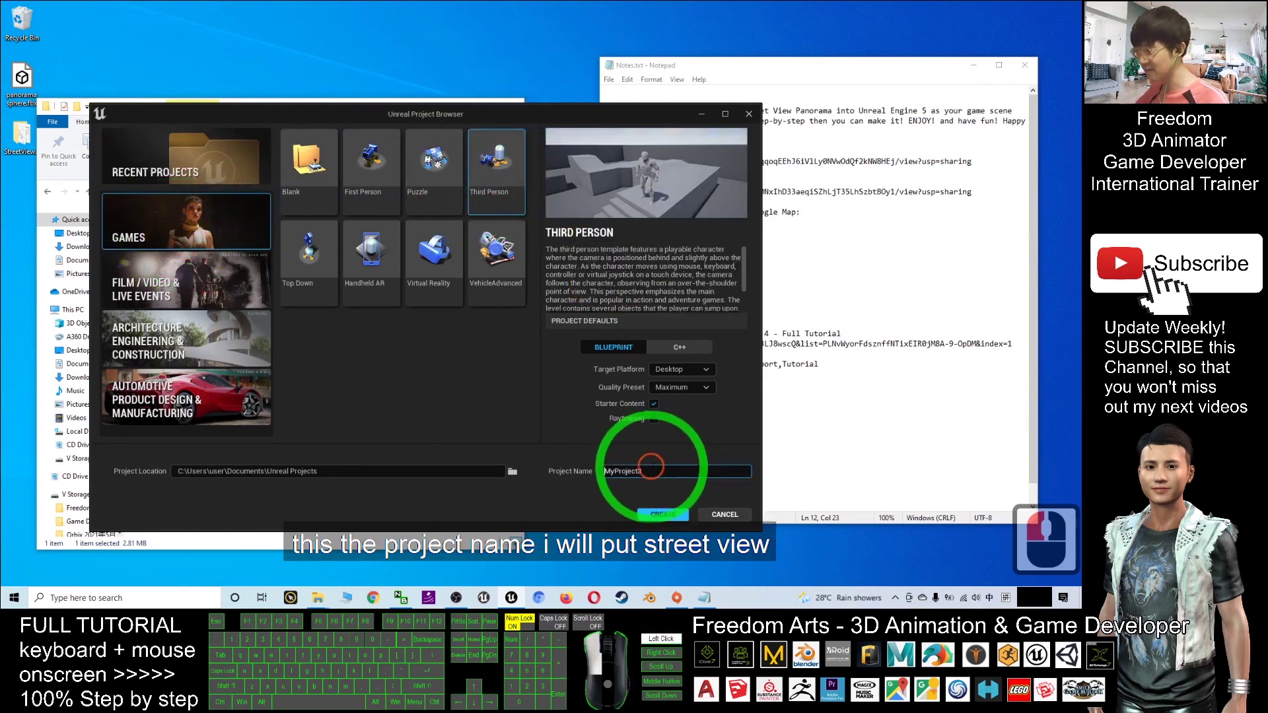
{"action": "double_click", "coordinate": [627, 470]}
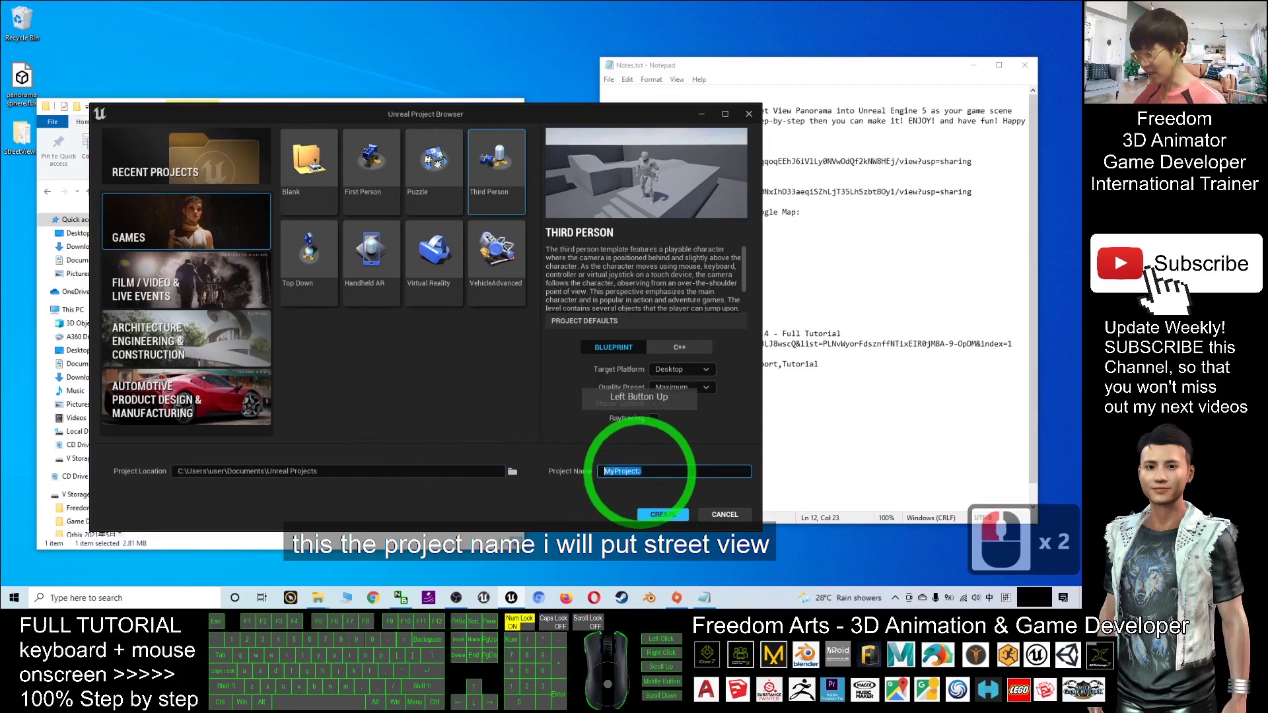
{"action": "type", "text": "St"}
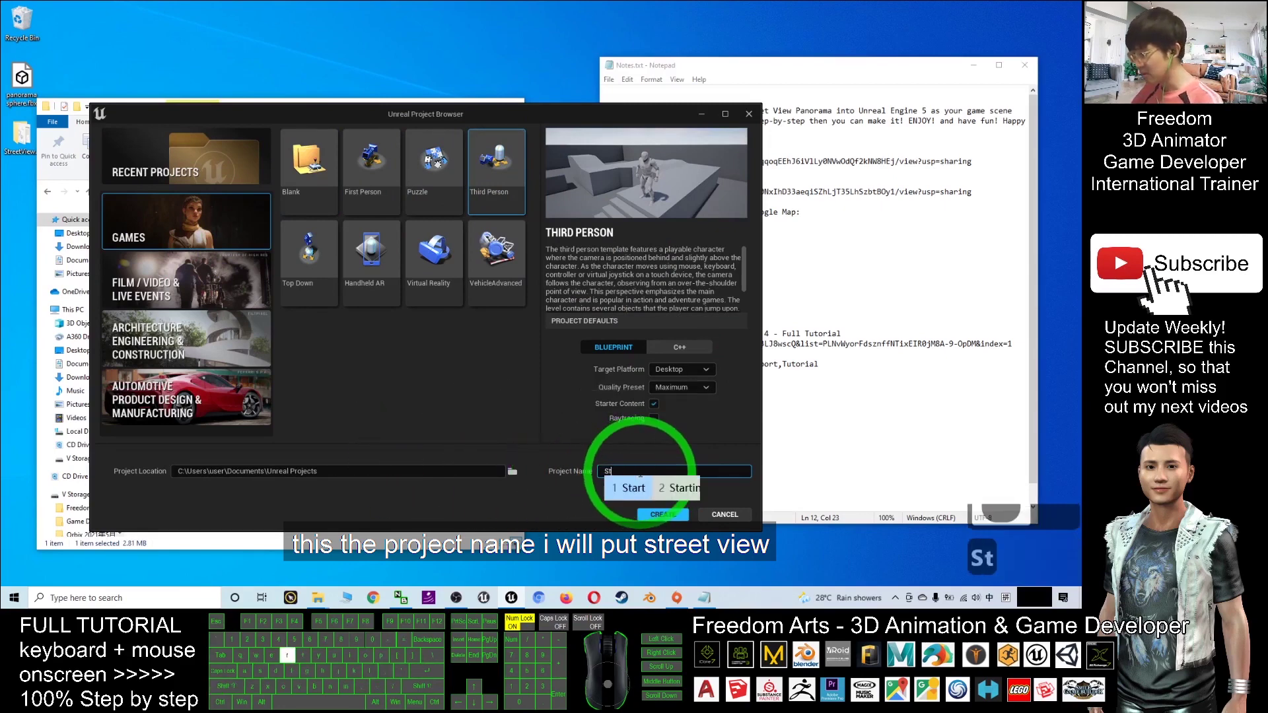
{"action": "type", "text": "reetviewtoE"}
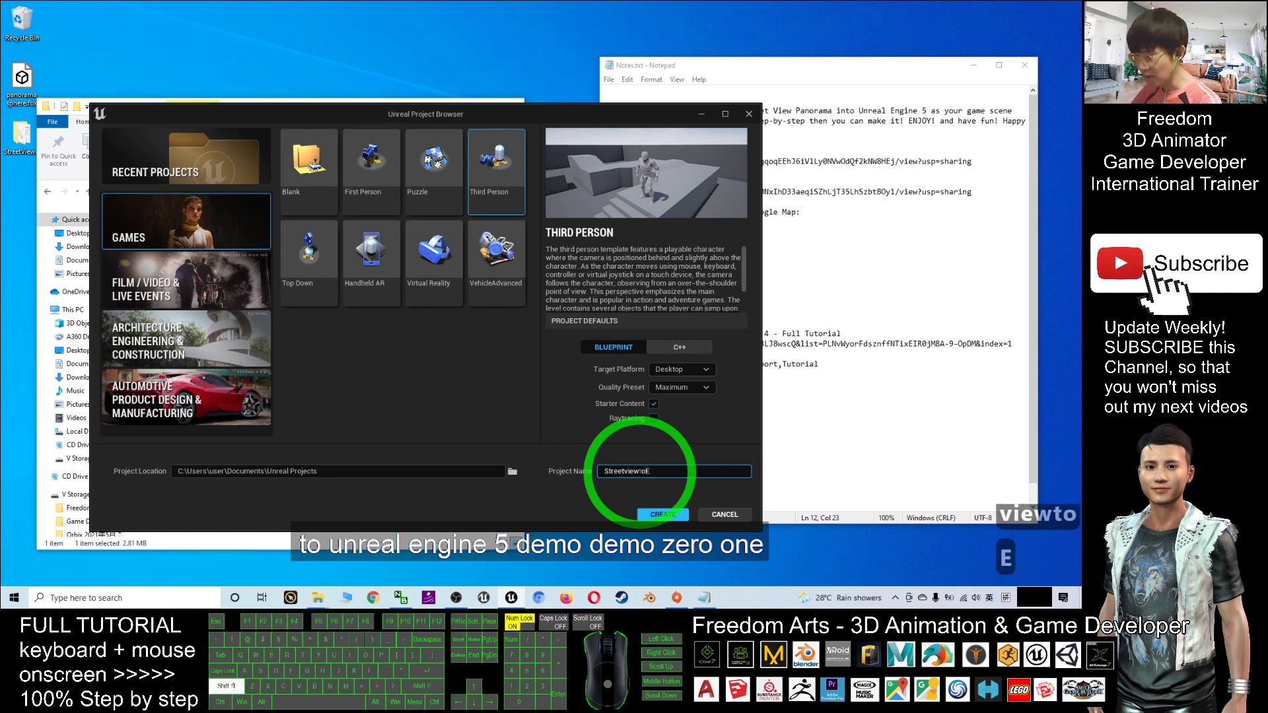
{"action": "key", "text": "BackSpace"}
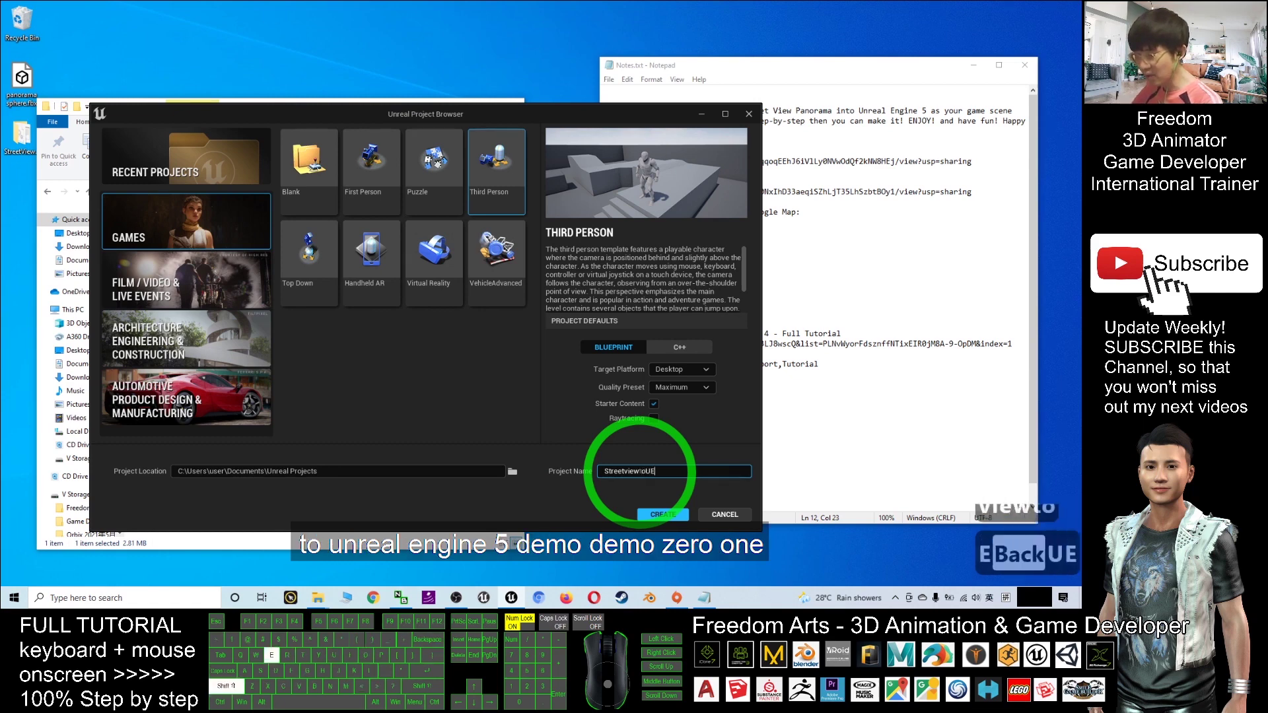
{"action": "type", "text": "UE5Demo01"}
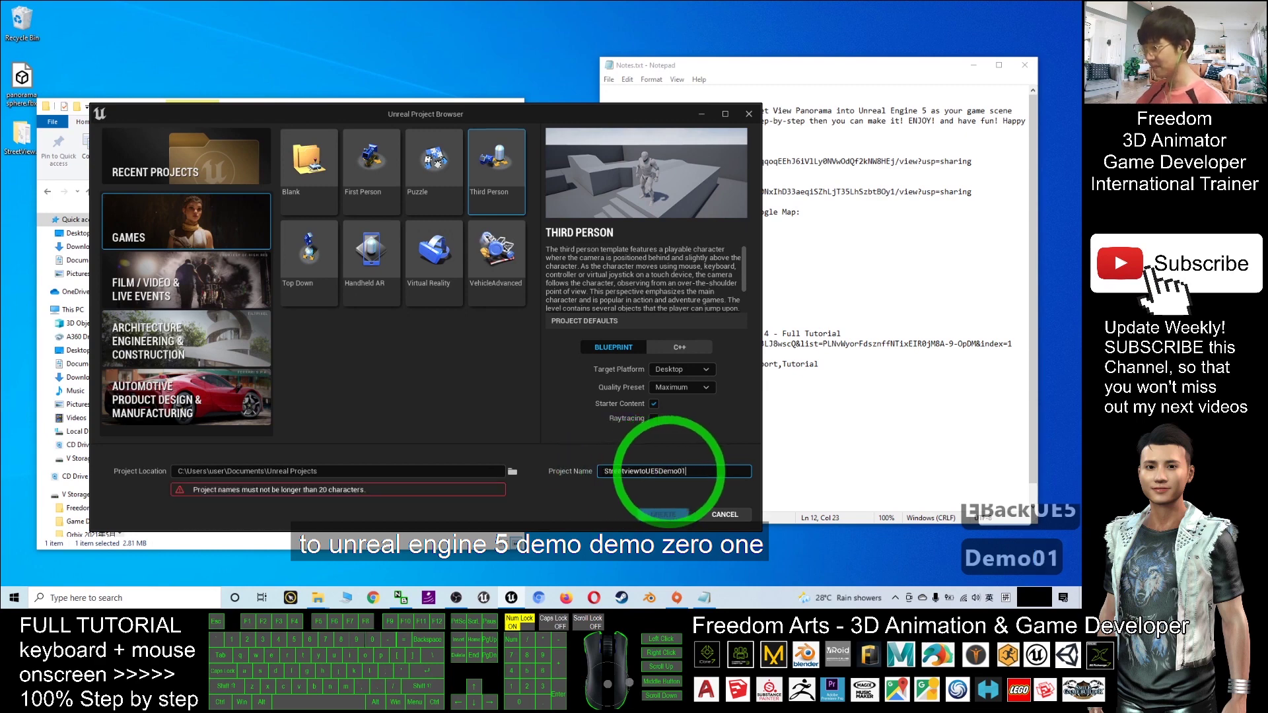
{"action": "key", "text": "BackSpace"}
{"action": "key", "text": "BackSpace"}
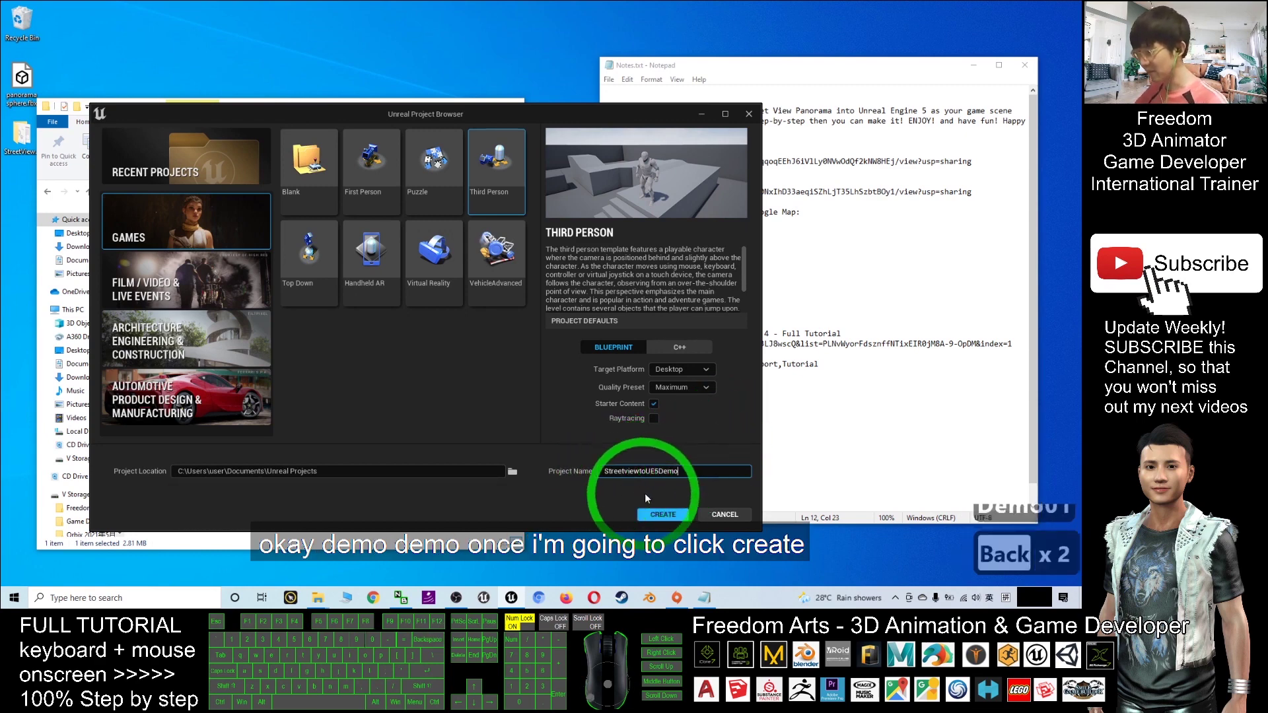
{"action": "type", "text": "1"}
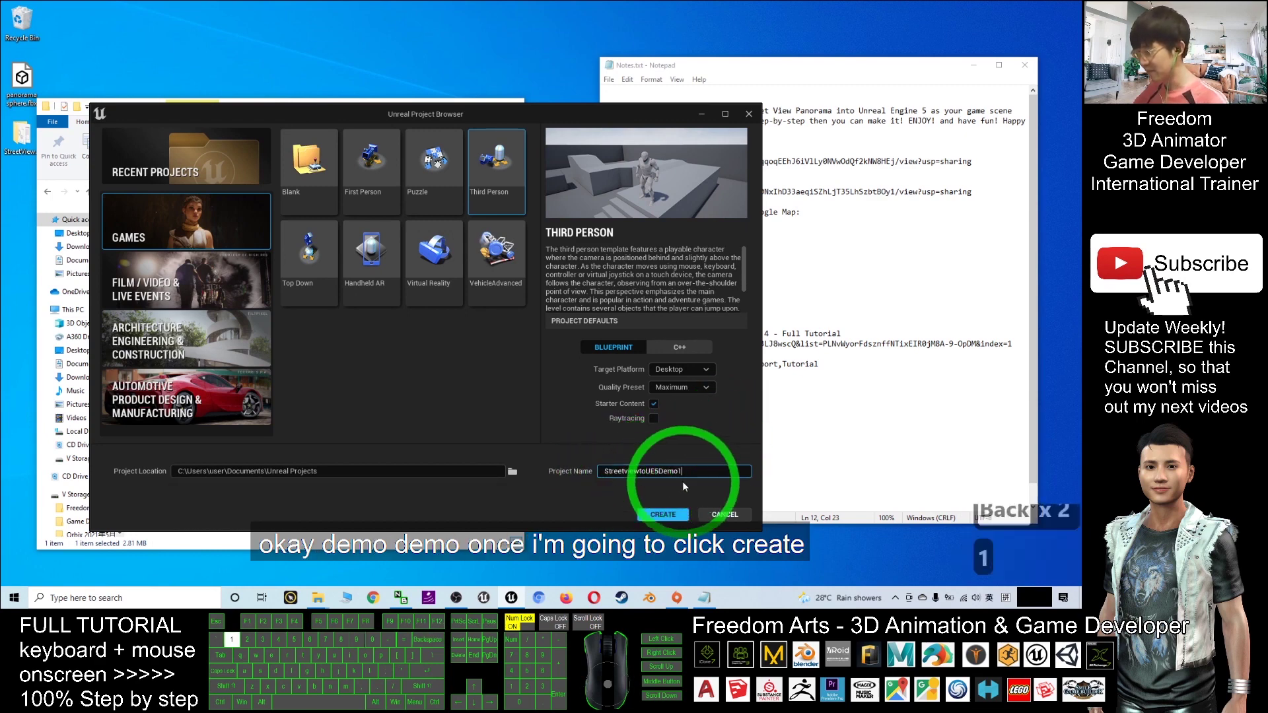
Step: Create the Third Person project and start a new level from the Default template
{"action": "left_click", "coordinate": [663, 514]}
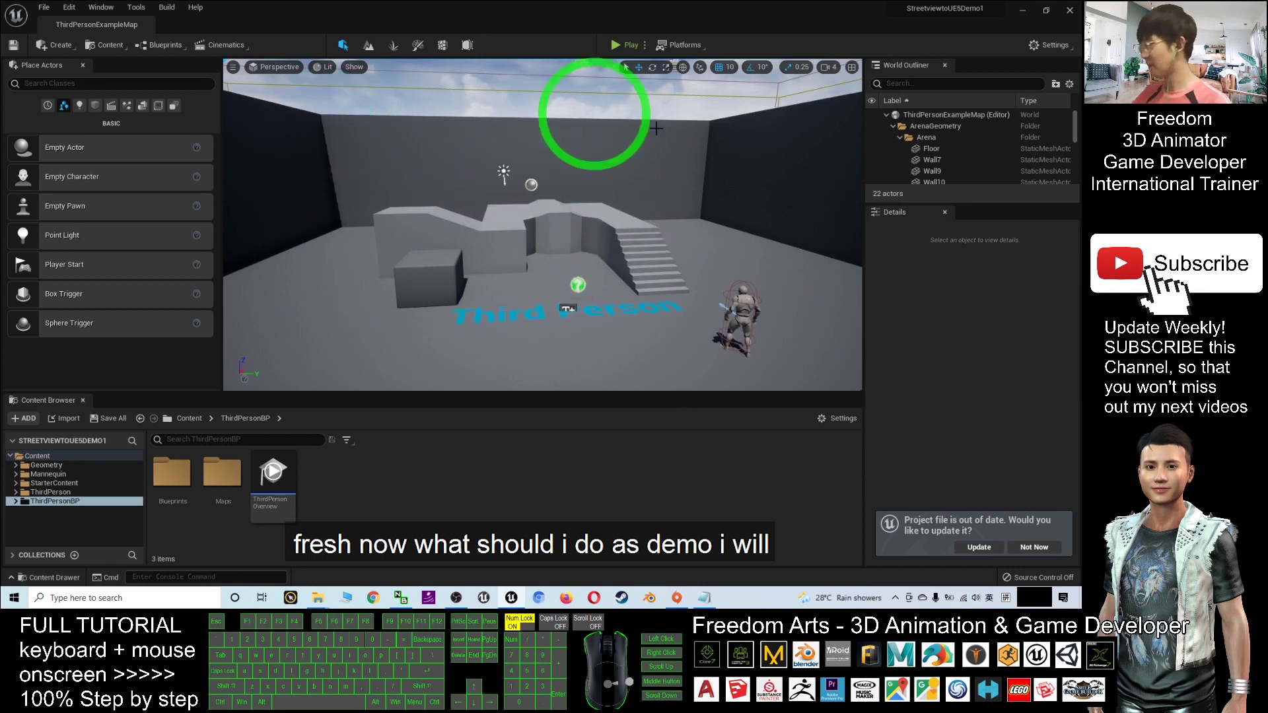
{"action": "left_click", "coordinate": [49, 10]}
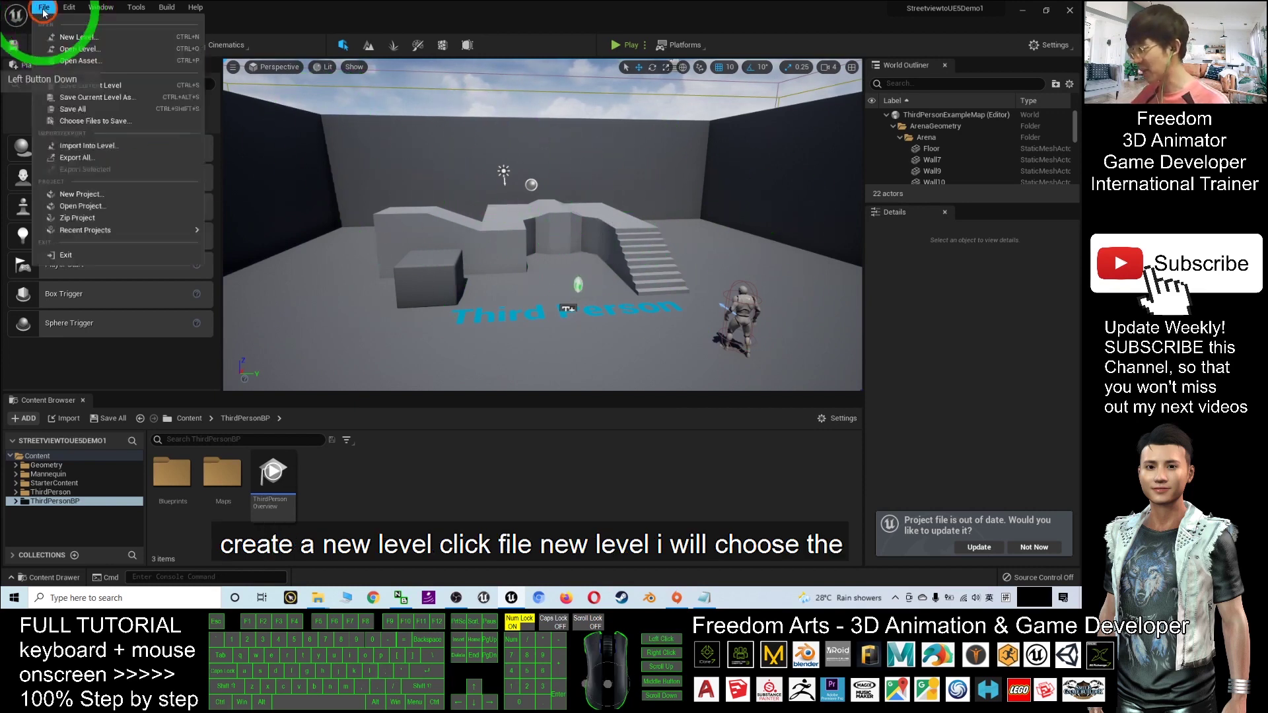
{"action": "left_click", "coordinate": [74, 43]}
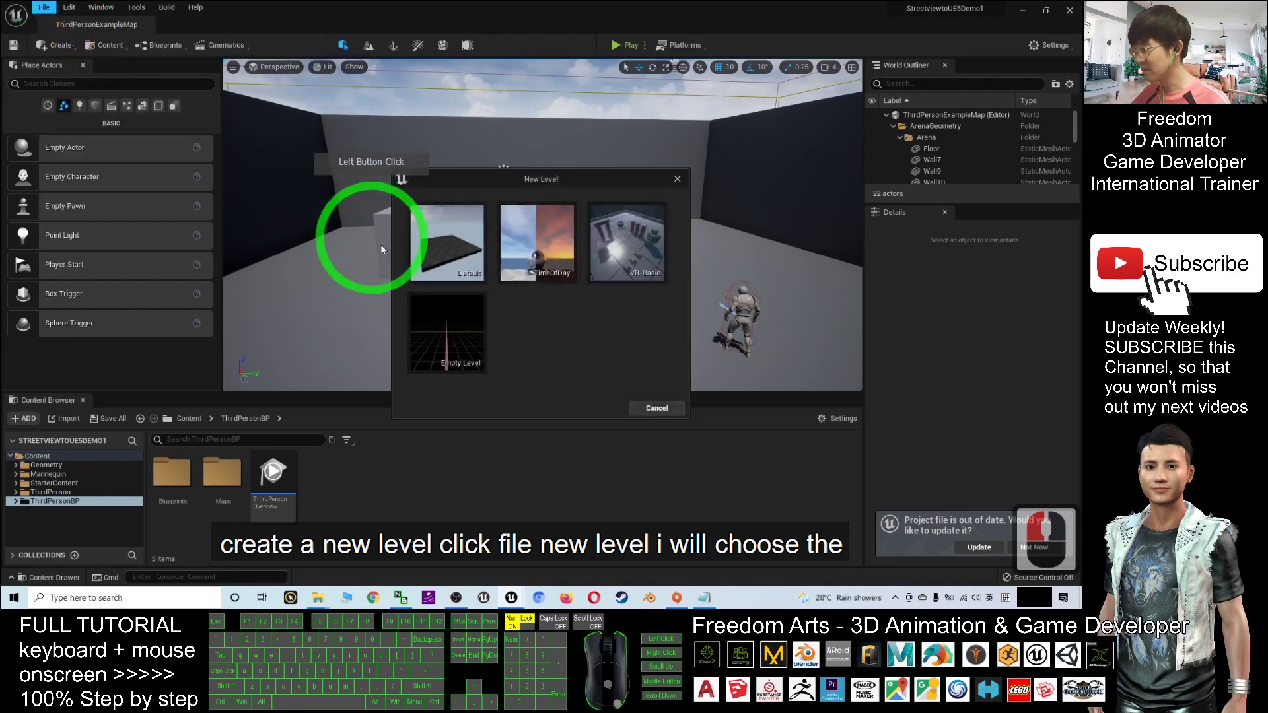
{"action": "left_click", "coordinate": [453, 243]}
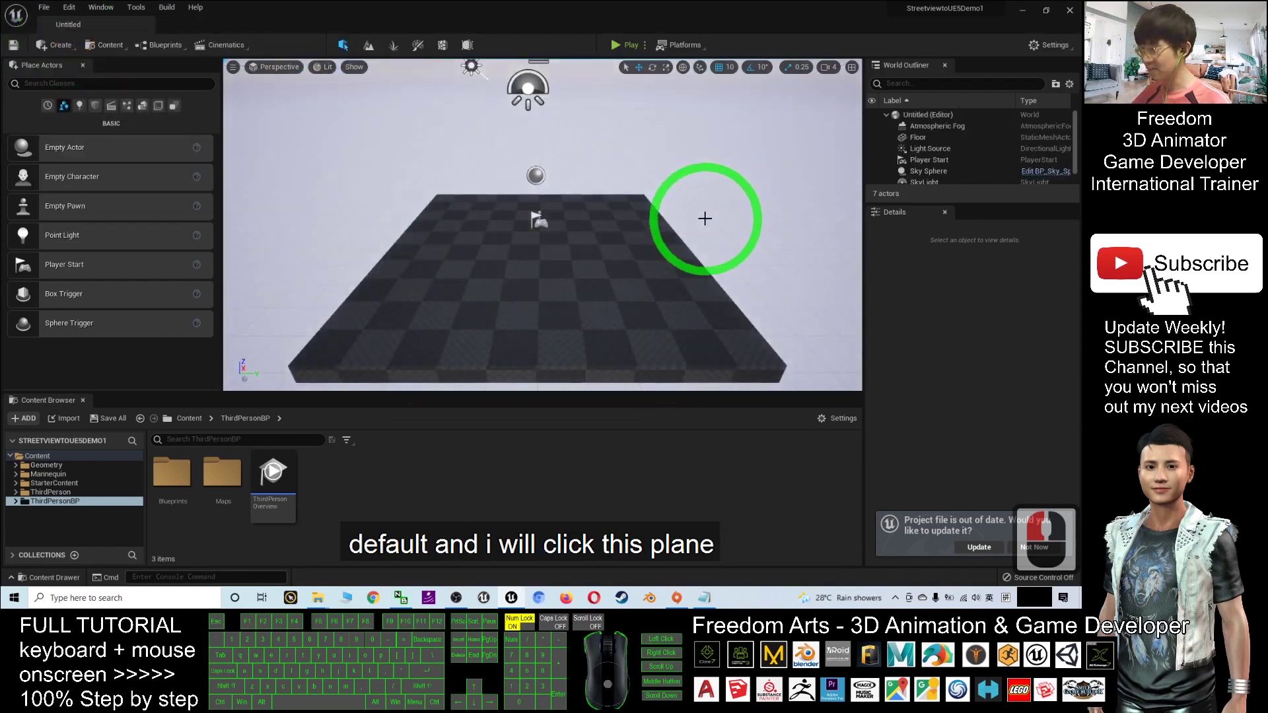
Step: Enlarge the floor evenly in X and Y to a scale of about 14.25, keeping its Z scale at 1.0
{"action": "scroll", "coordinate": [572, 327], "scroll_direction": "up", "scroll_amount": 5}
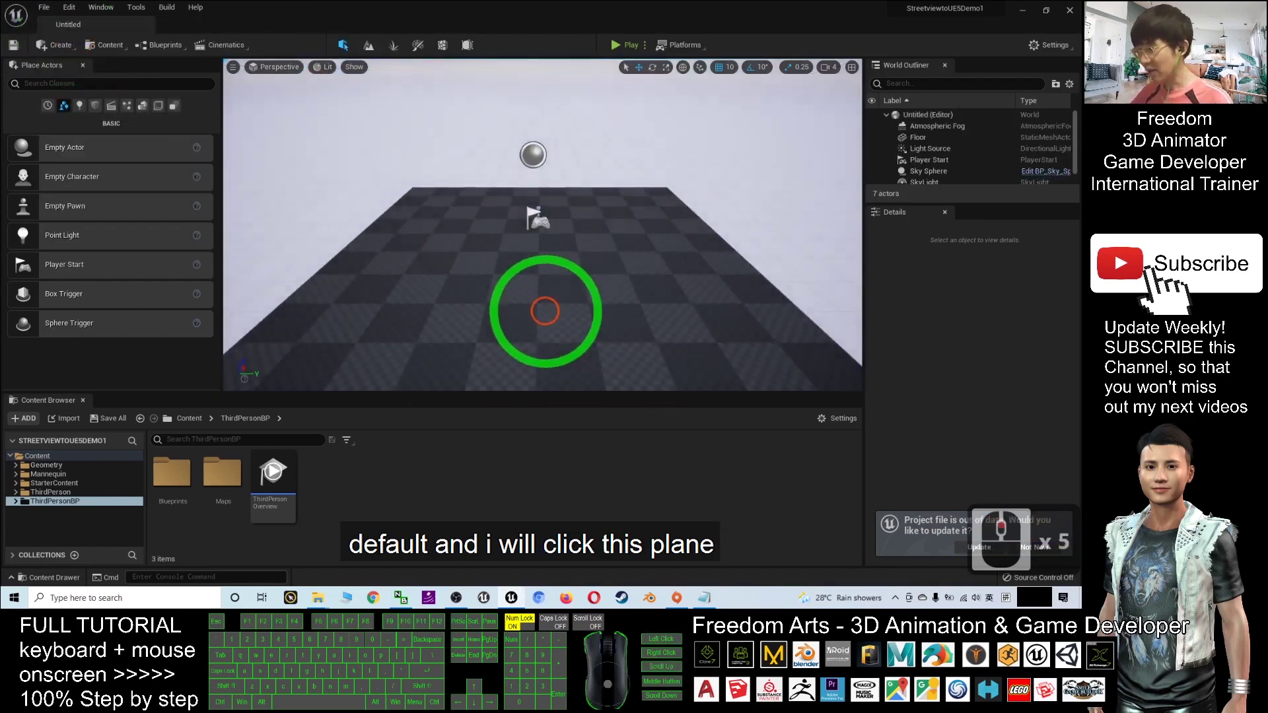
{"action": "left_click", "coordinate": [545, 309]}
{"action": "mouse_move", "coordinate": [545, 309]}
{"action": "left_mouse_down"}
{"action": "mouse_move", "coordinate": [553, 250]}
{"action": "mouse_move", "coordinate": [546, 299]}
{"action": "left_mouse_up"}
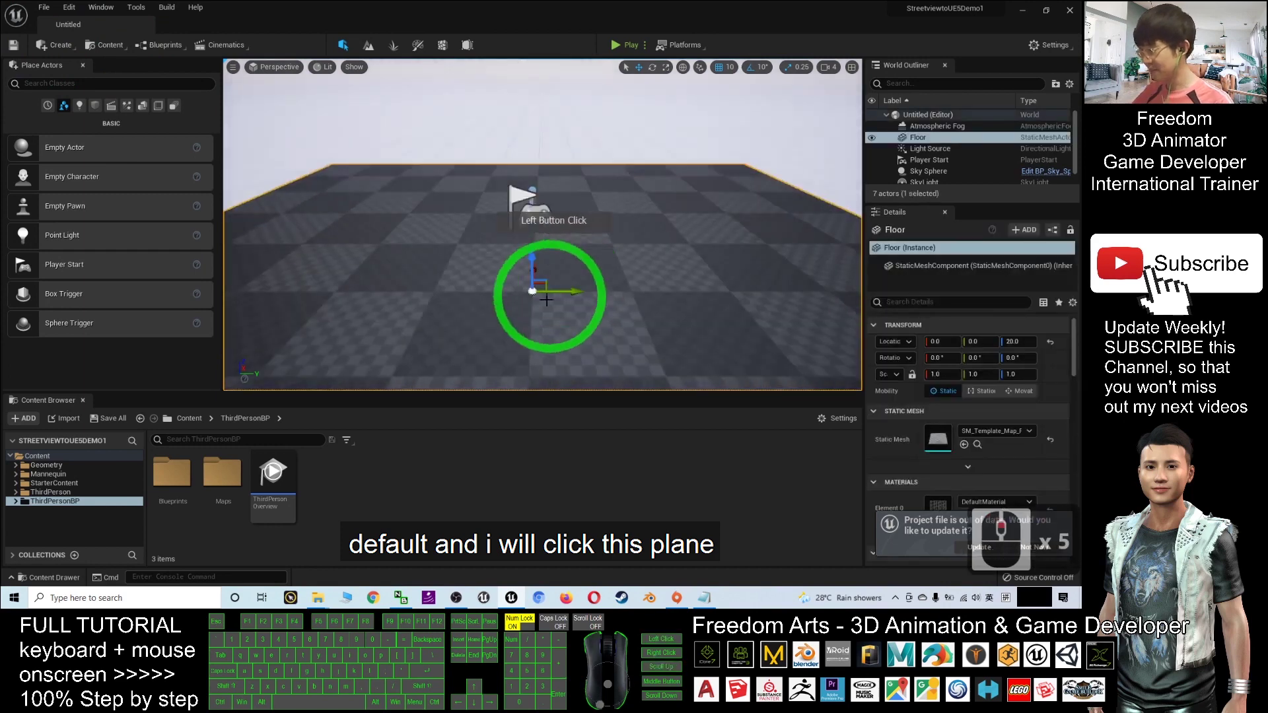
{"action": "right_click_drag", "start_coordinate": [475, 331], "coordinate": [532, 342]}
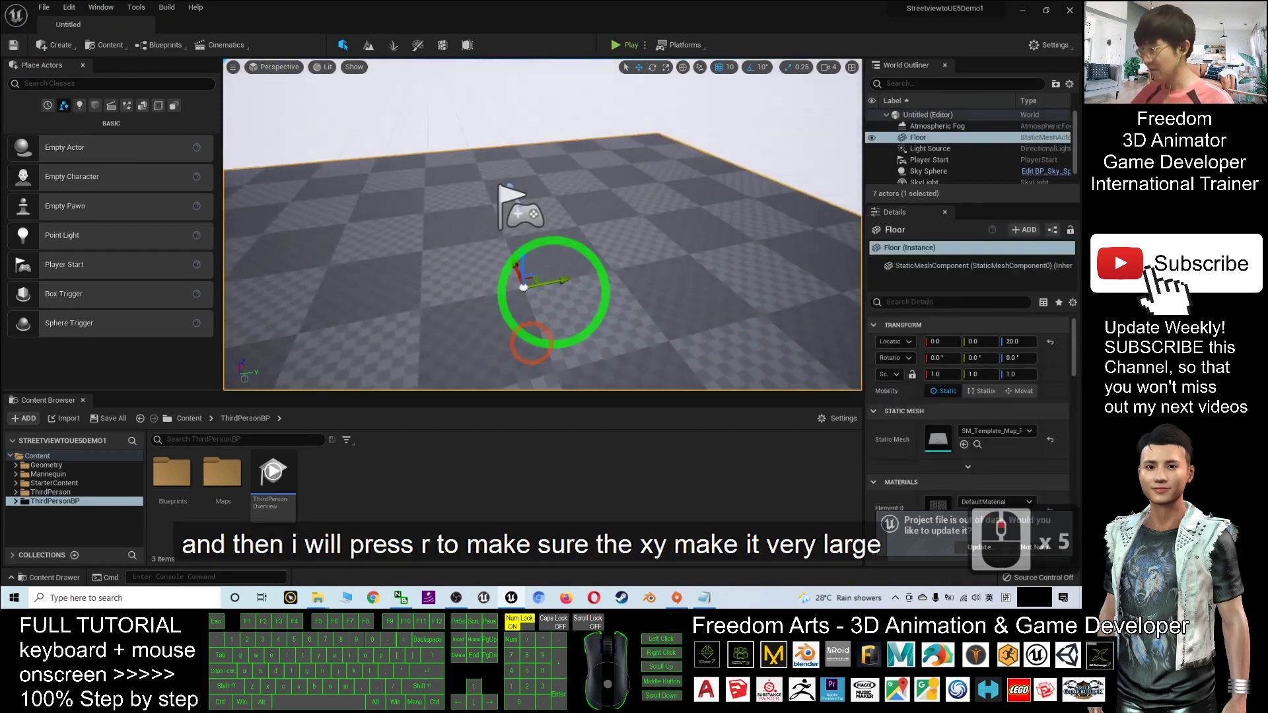
{"action": "key", "text": "r"}
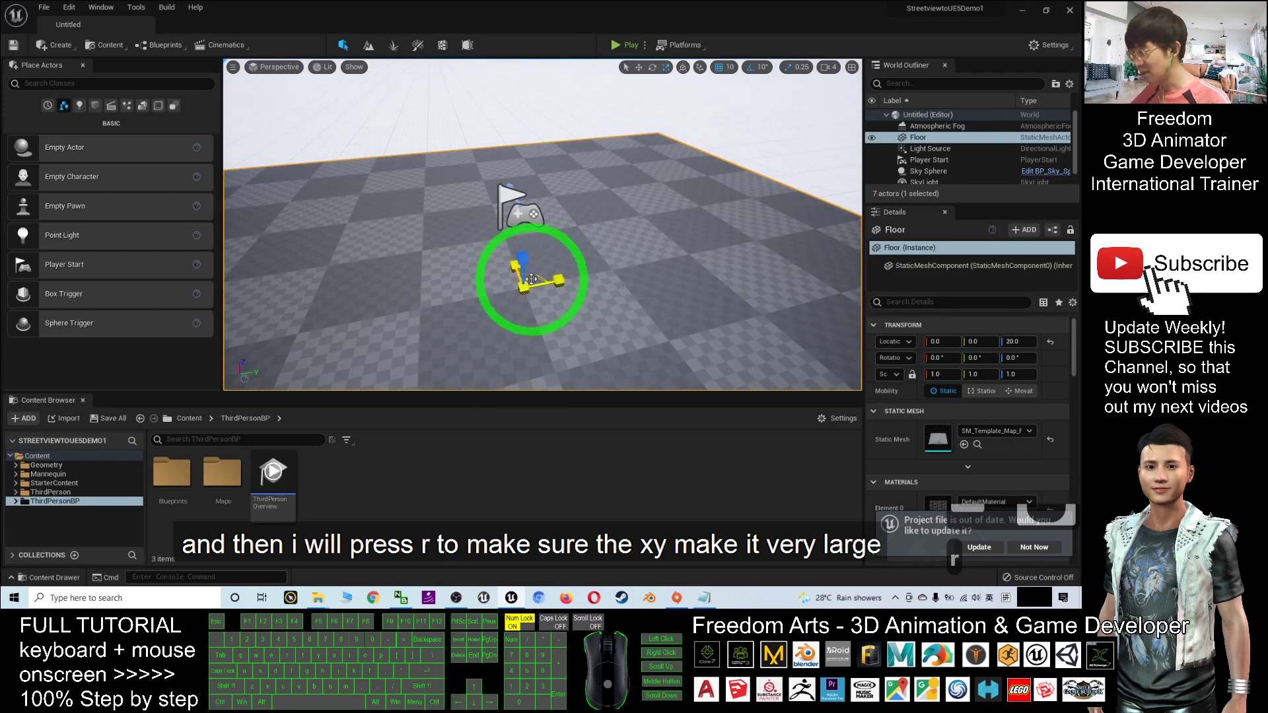
{"action": "left_click_drag", "start_coordinate": [543, 272], "coordinate": [486, 321]}
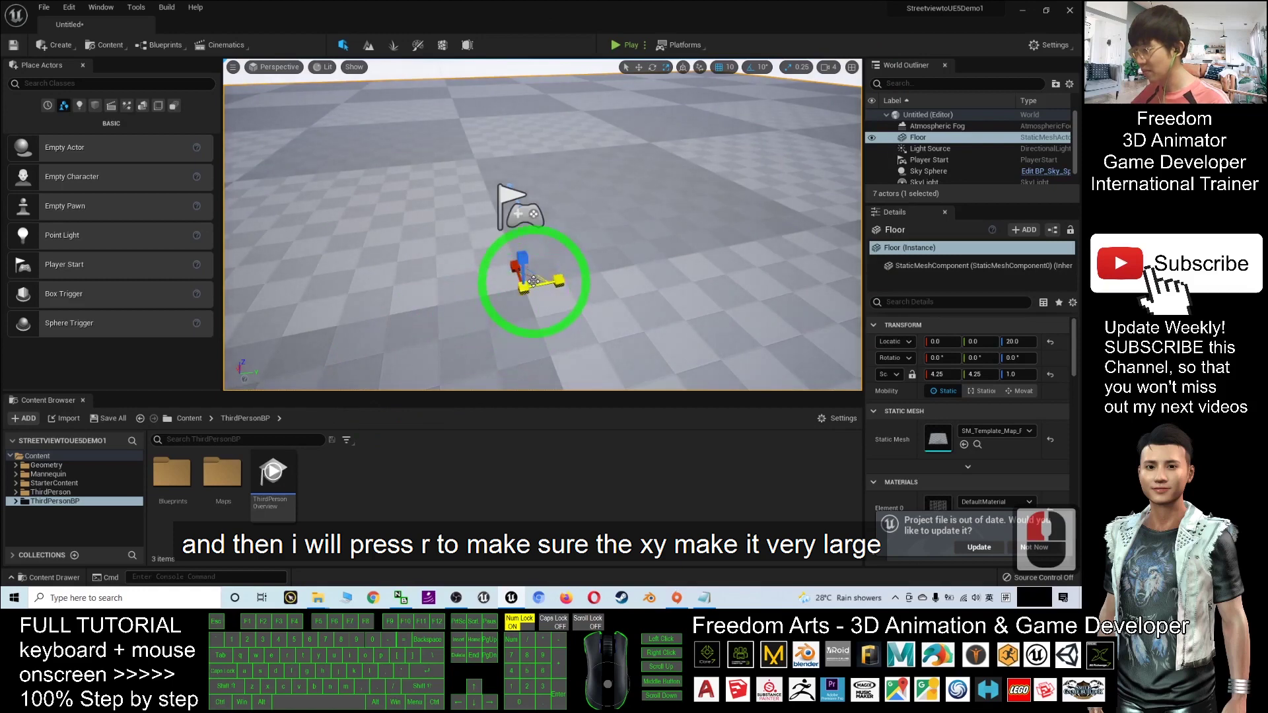
{"action": "left_click_drag", "start_coordinate": [531, 277], "coordinate": [582, 195]}
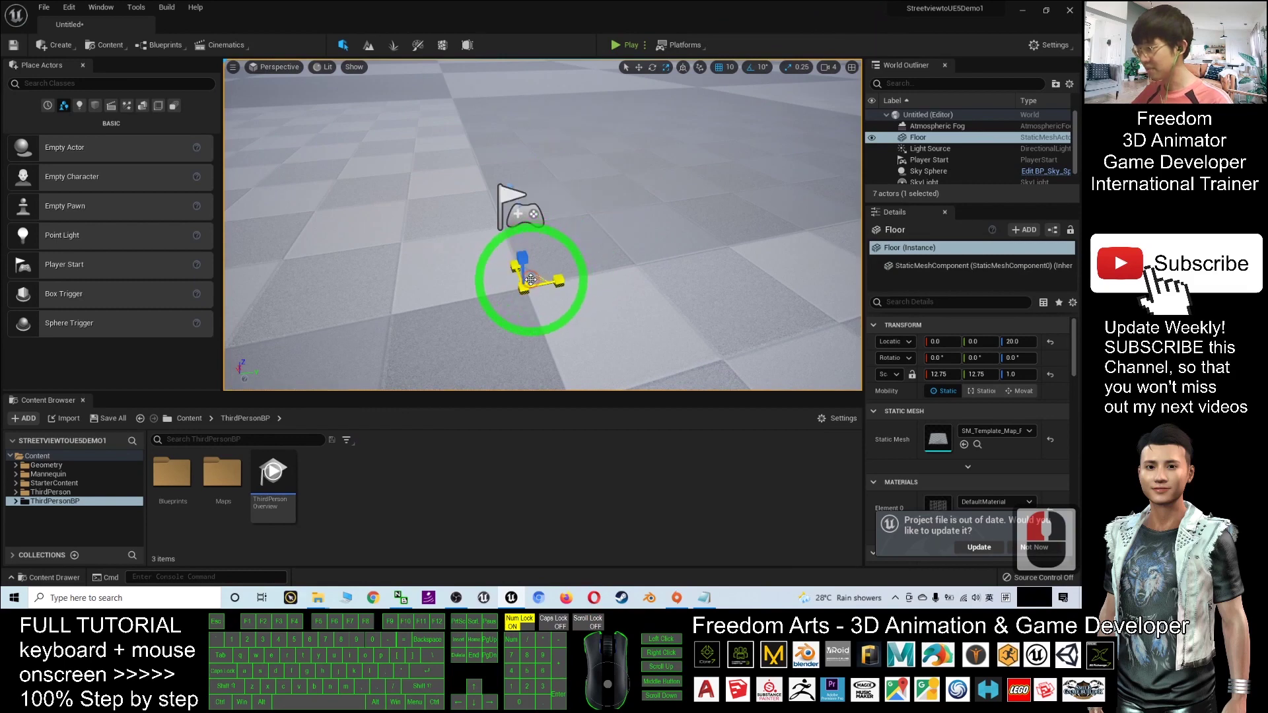
{"action": "mouse_move", "coordinate": [530, 280]}
{"action": "left_mouse_down"}
{"action": "mouse_move", "coordinate": [646, 196]}
{"action": "mouse_move", "coordinate": [538, 272]}
{"action": "left_mouse_up"}
Step: Select the Player Start on the enlarged floor and examine its placement in the level
{"action": "scroll", "coordinate": [538, 272], "scroll_direction": "down", "scroll_amount": 7}
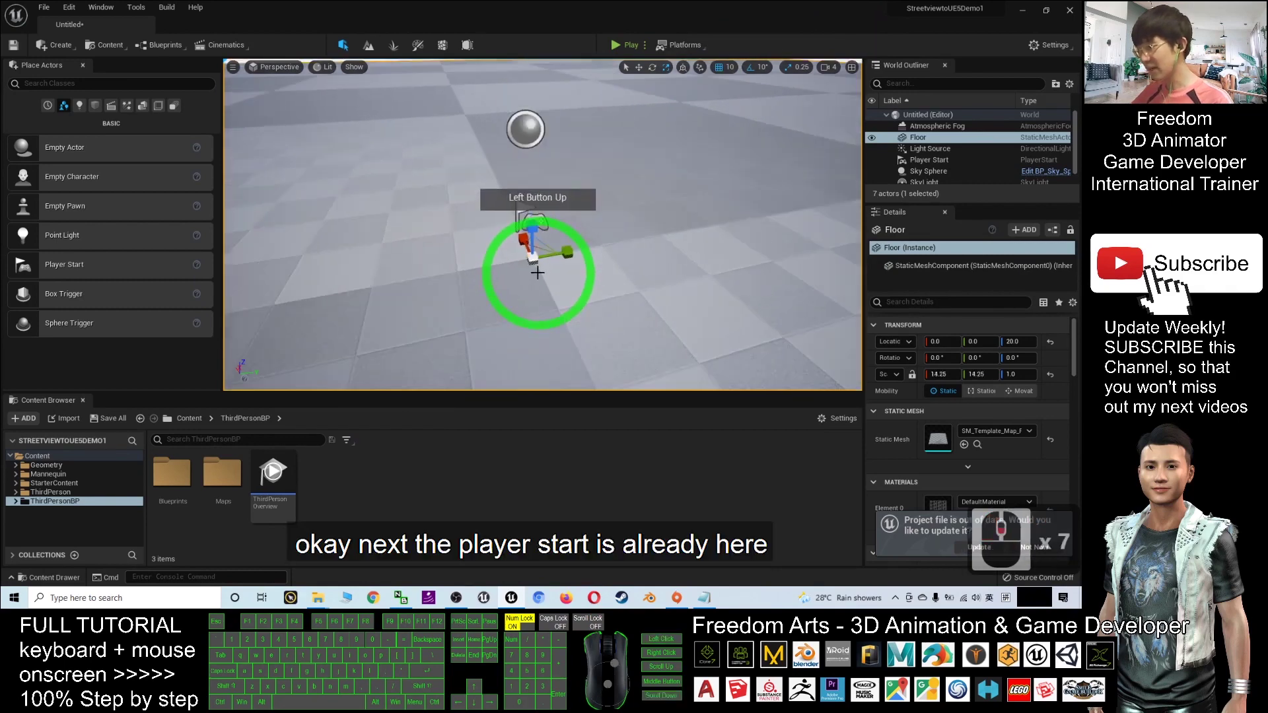
{"action": "scroll", "coordinate": [538, 273], "scroll_direction": "down", "scroll_amount": 4}
{"action": "left_click", "coordinate": [542, 225]}
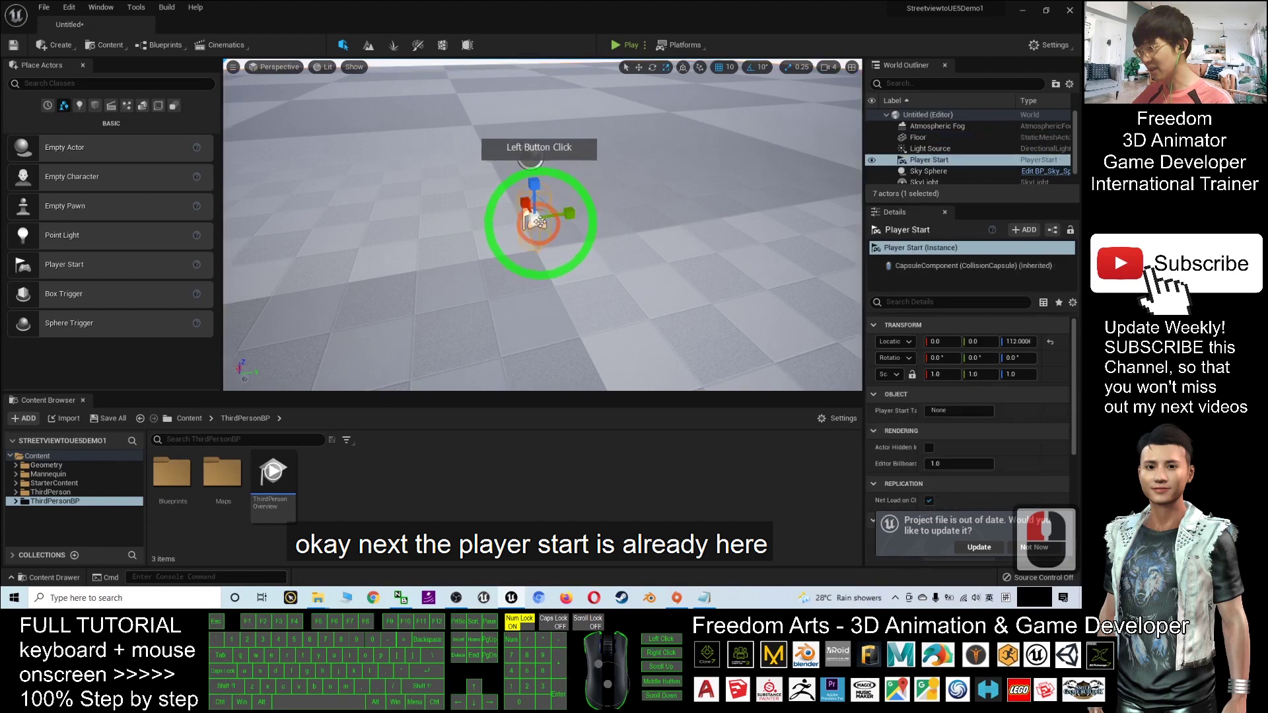
{"action": "scroll", "coordinate": [564, 197], "scroll_direction": "up", "scroll_amount": 7}
{"action": "scroll", "coordinate": [578, 202], "scroll_direction": "down", "scroll_amount": 4}
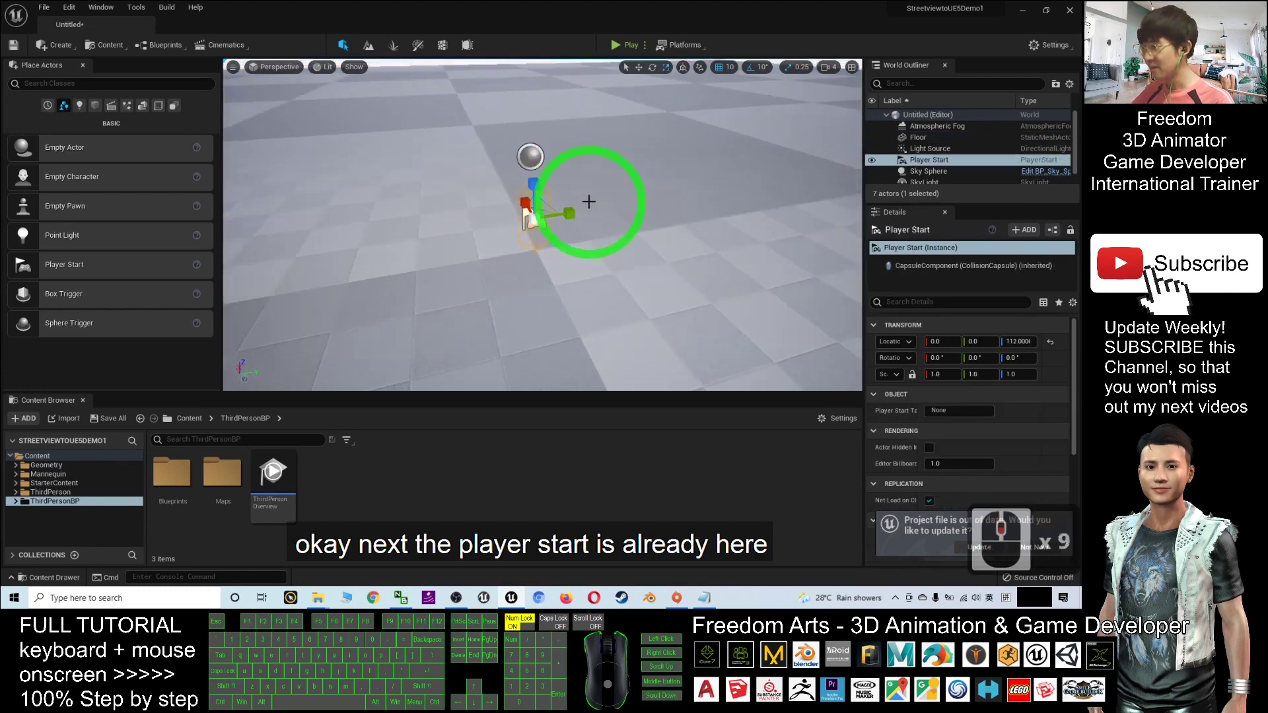
{"action": "left_click_drag", "start_coordinate": [589, 203], "coordinate": [577, 285]}
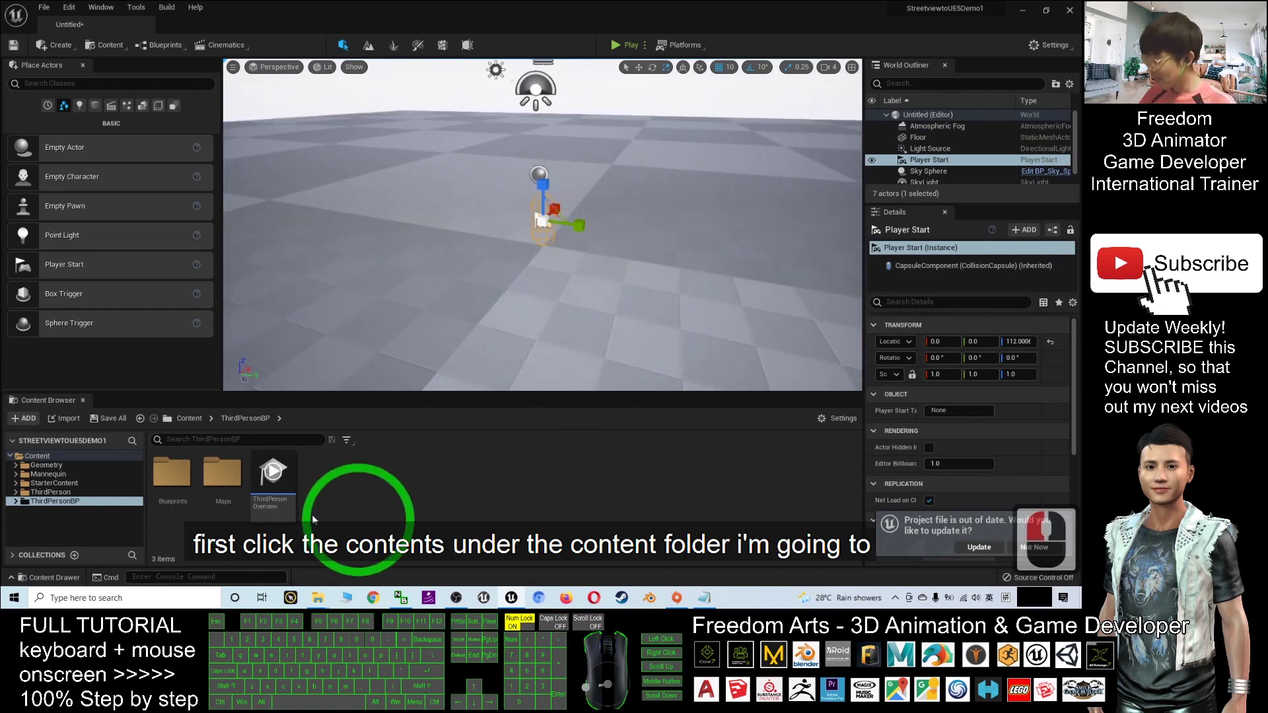
Step: Create a folder named StreetView in the project's Content folder and open it
{"action": "left_click", "coordinate": [190, 419]}
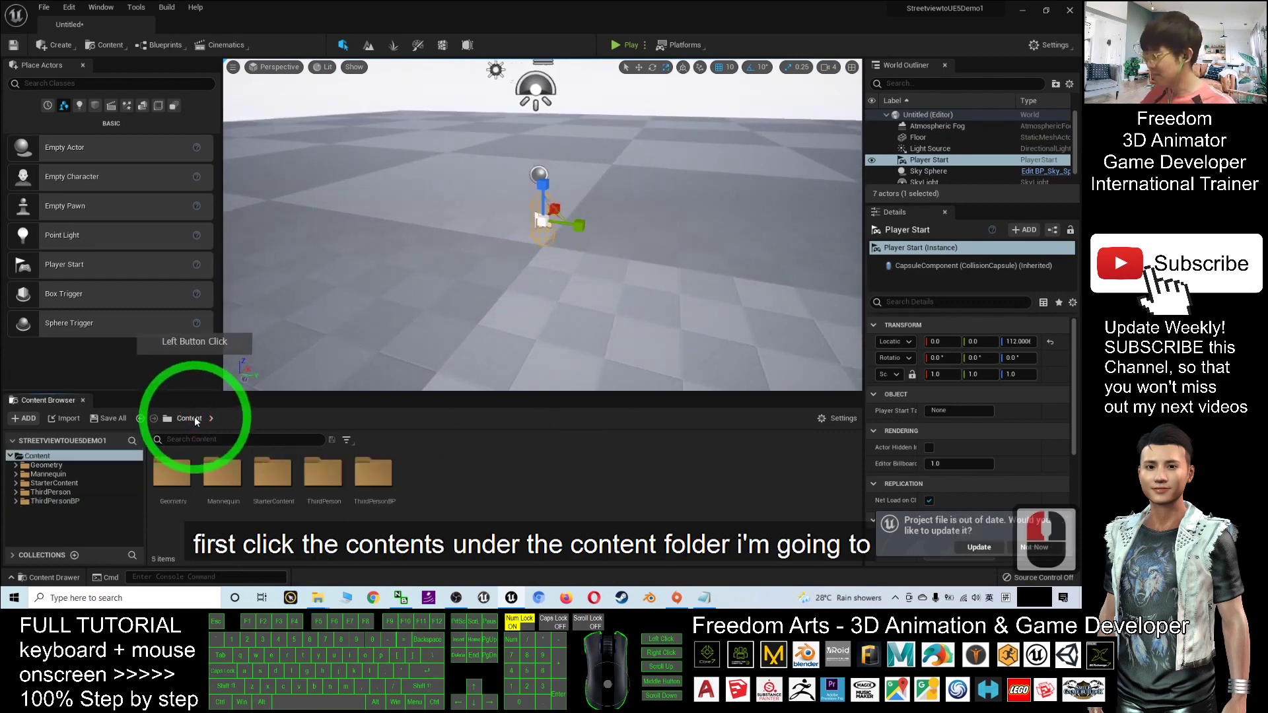
{"action": "left_click", "coordinate": [467, 521]}
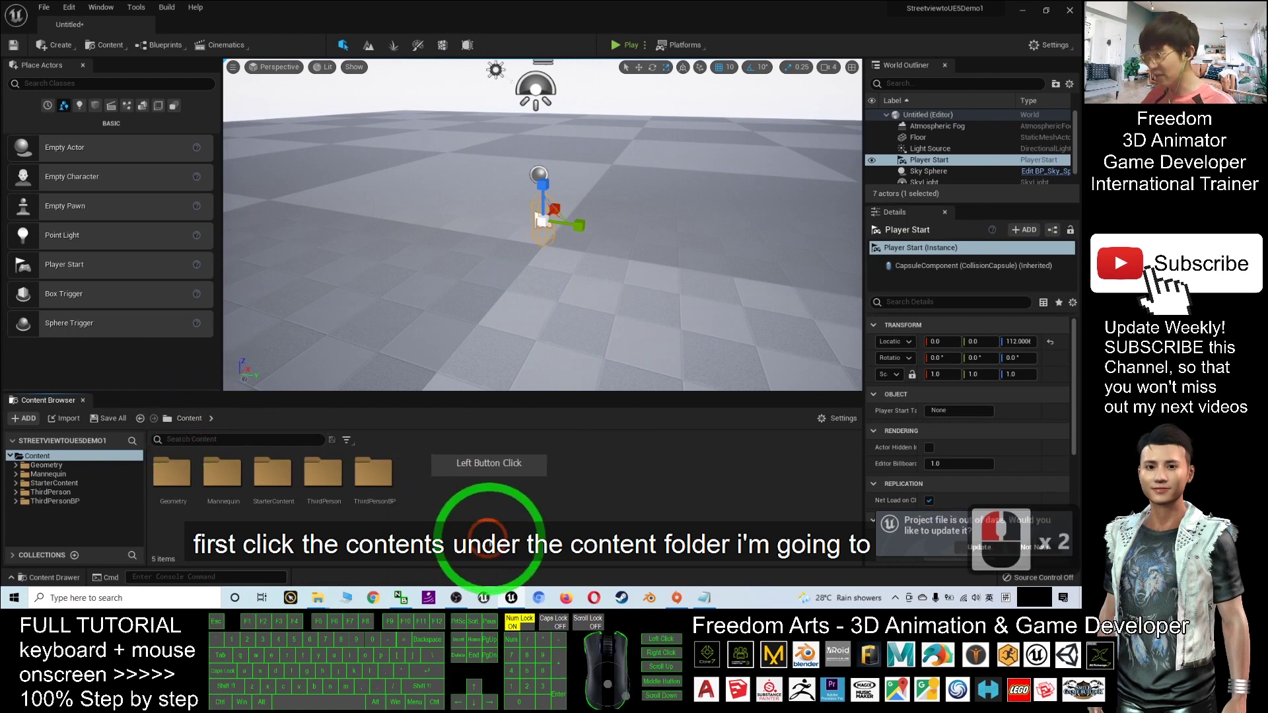
{"action": "left_click", "coordinate": [441, 526]}
{"action": "right_click", "coordinate": [438, 526]}
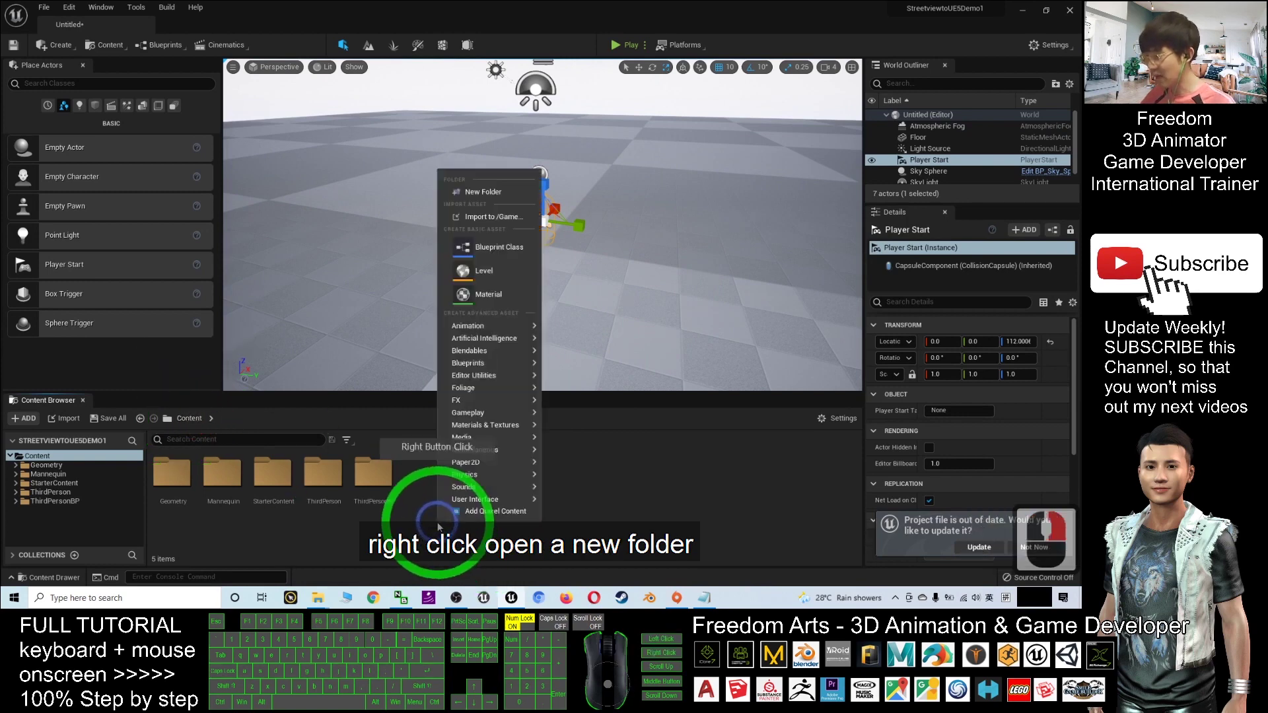
{"action": "left_click", "coordinate": [491, 192]}
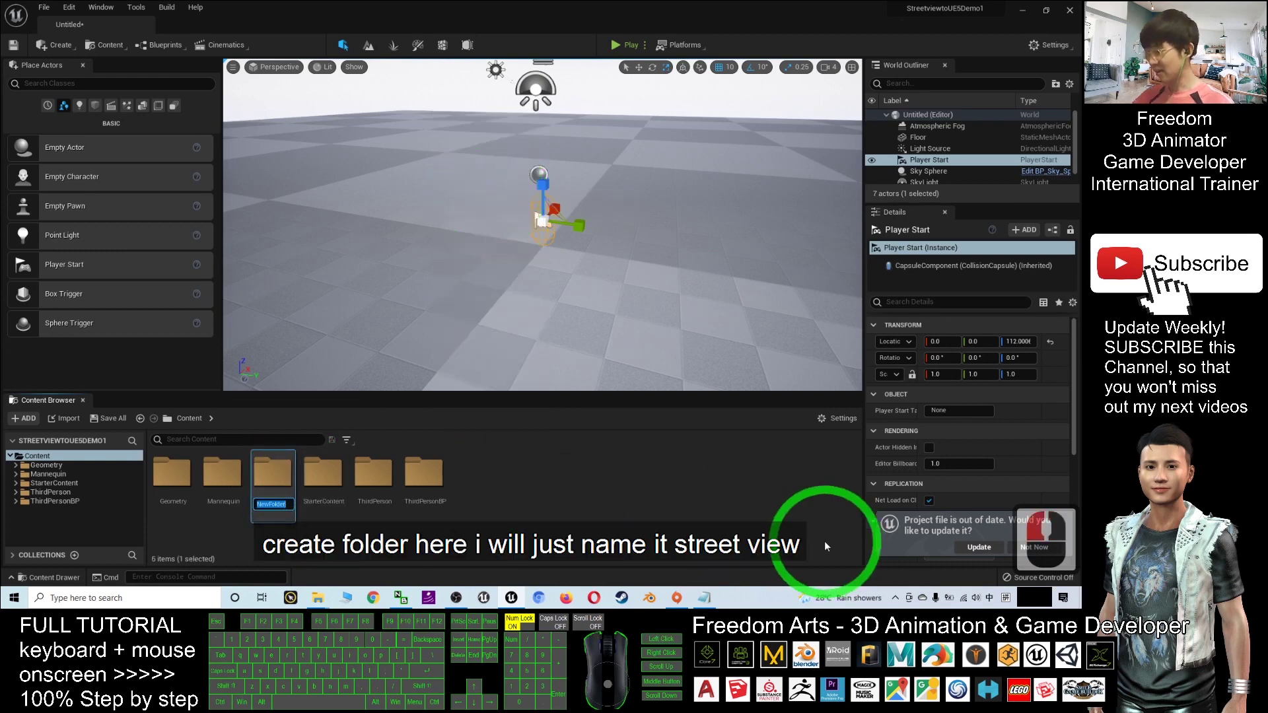
{"action": "type", "text": "Stree"}
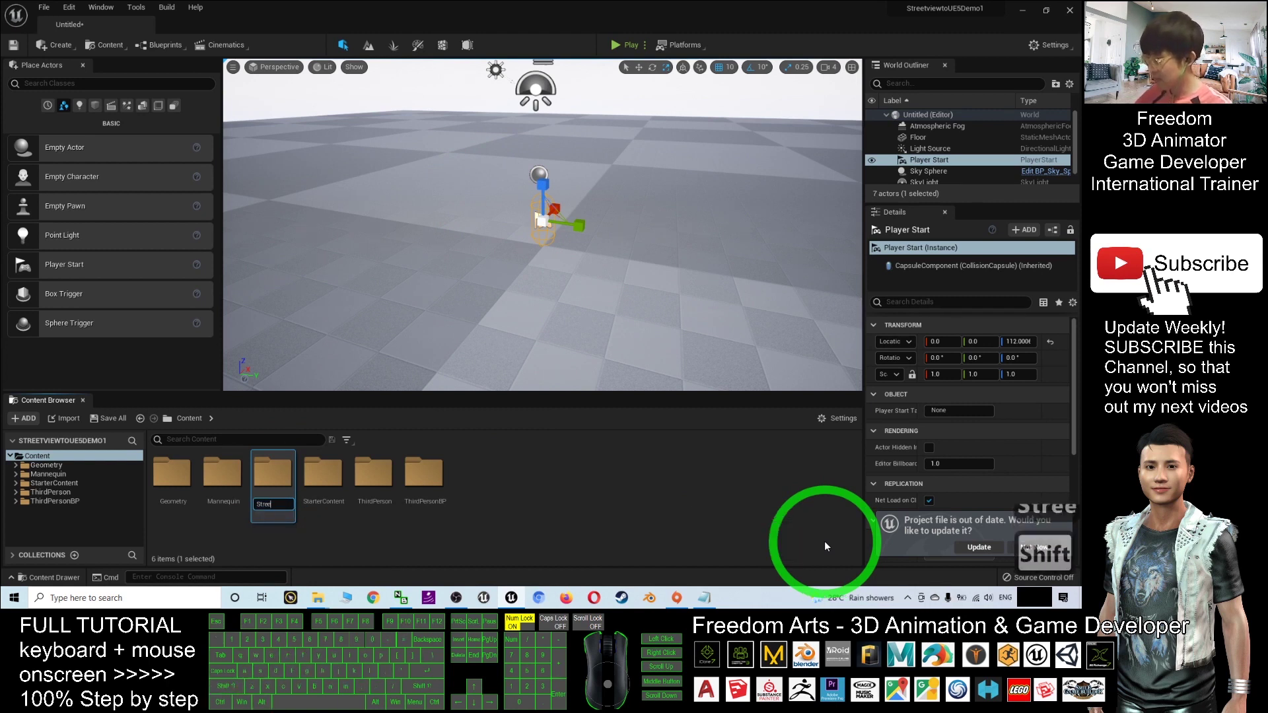
{"action": "type", "text": "tView"}
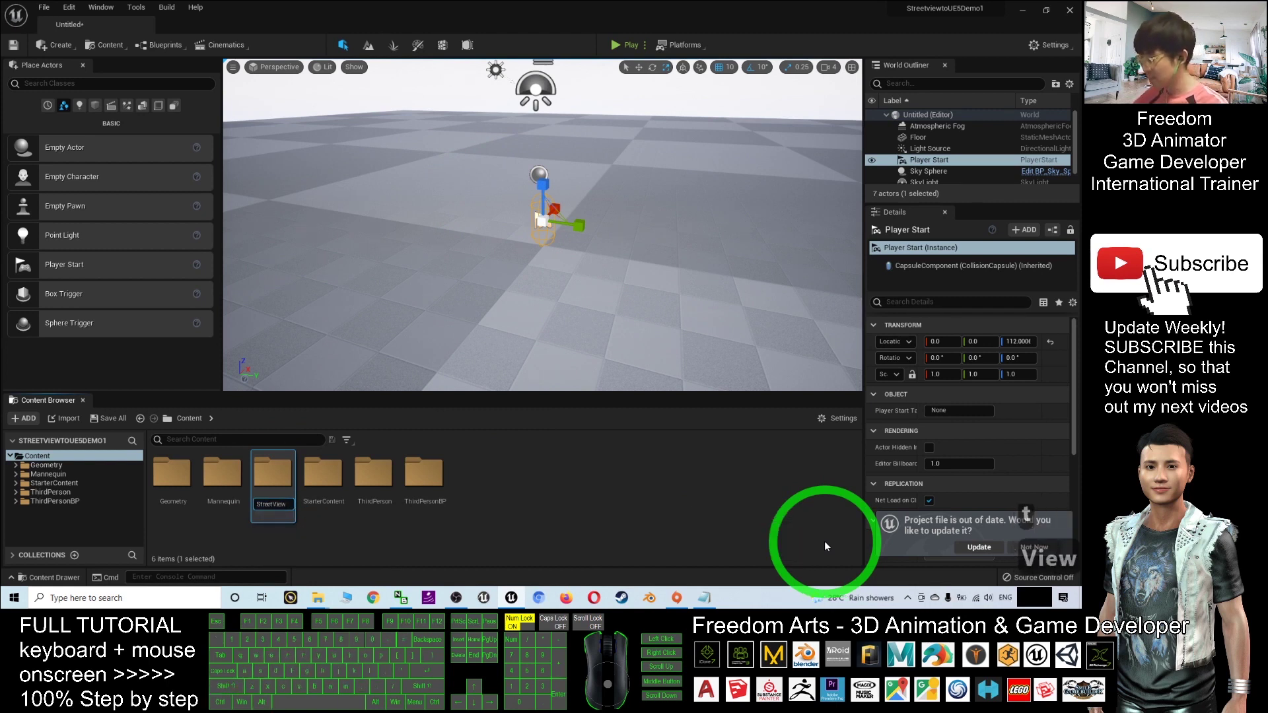
{"action": "key", "text": "Return"}
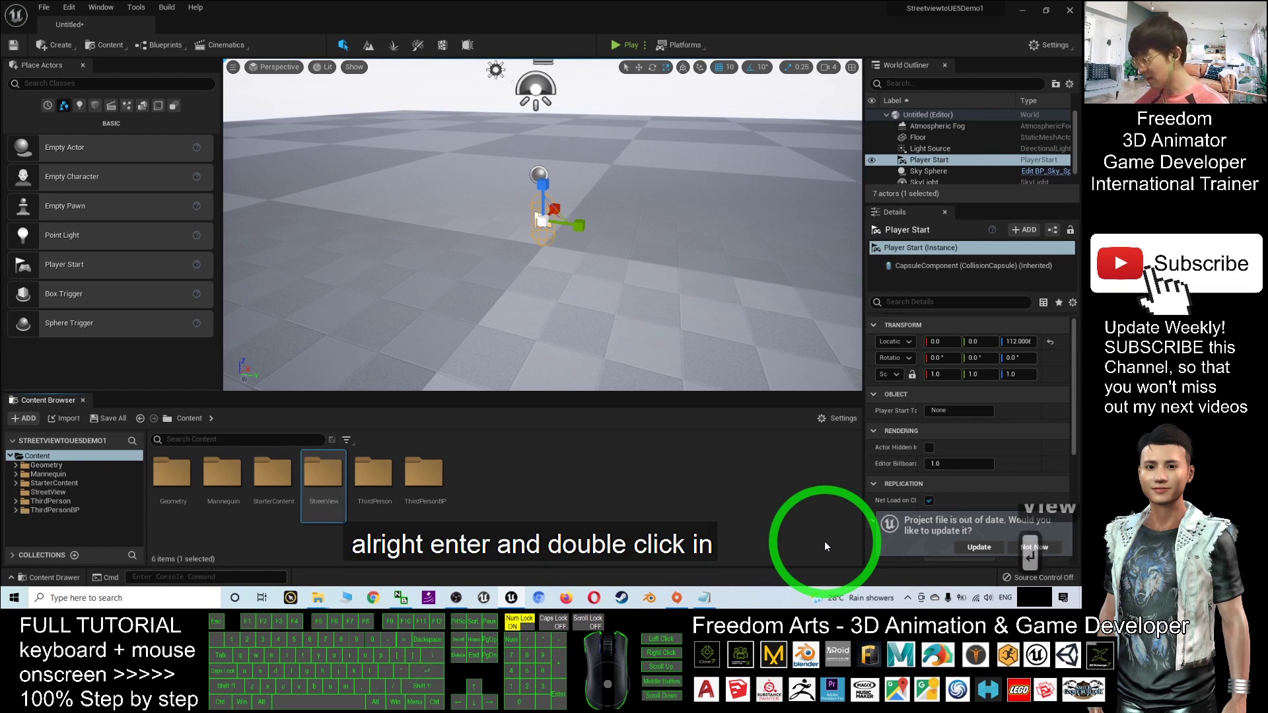
{"action": "double_click", "coordinate": [322, 470]}
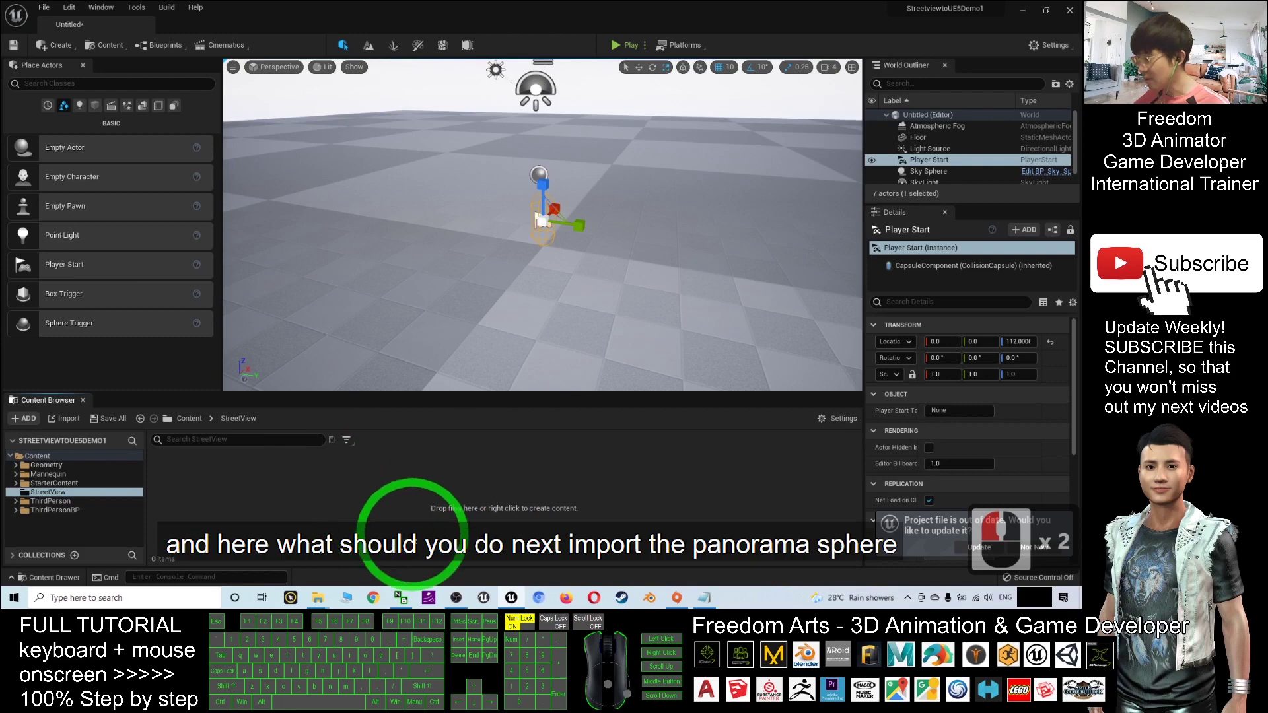
Step: Import panorama sphere.fbx from the desktop into the StreetView folder with Import All, leaving Skeletal Mesh disabled
{"action": "left_click_drag", "start_coordinate": [481, 12], "coordinate": [599, 85]}
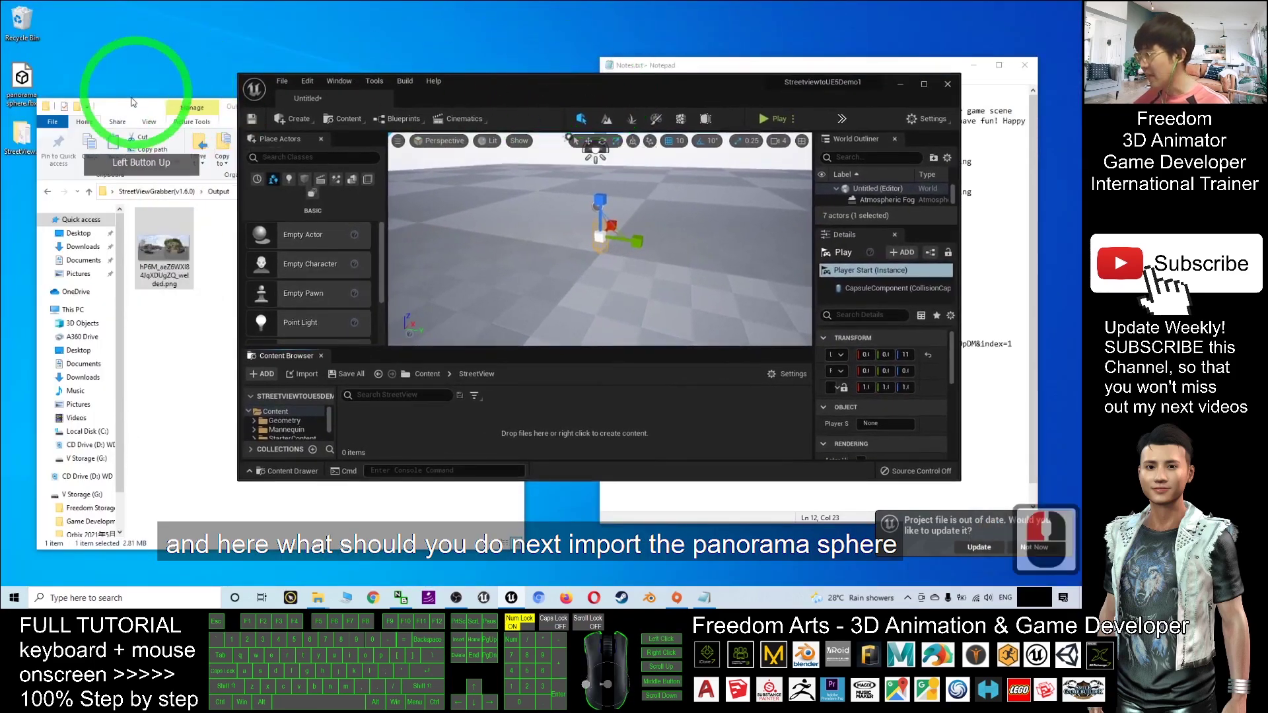
{"action": "left_click", "coordinate": [139, 116]}
{"action": "left_click", "coordinate": [22, 78]}
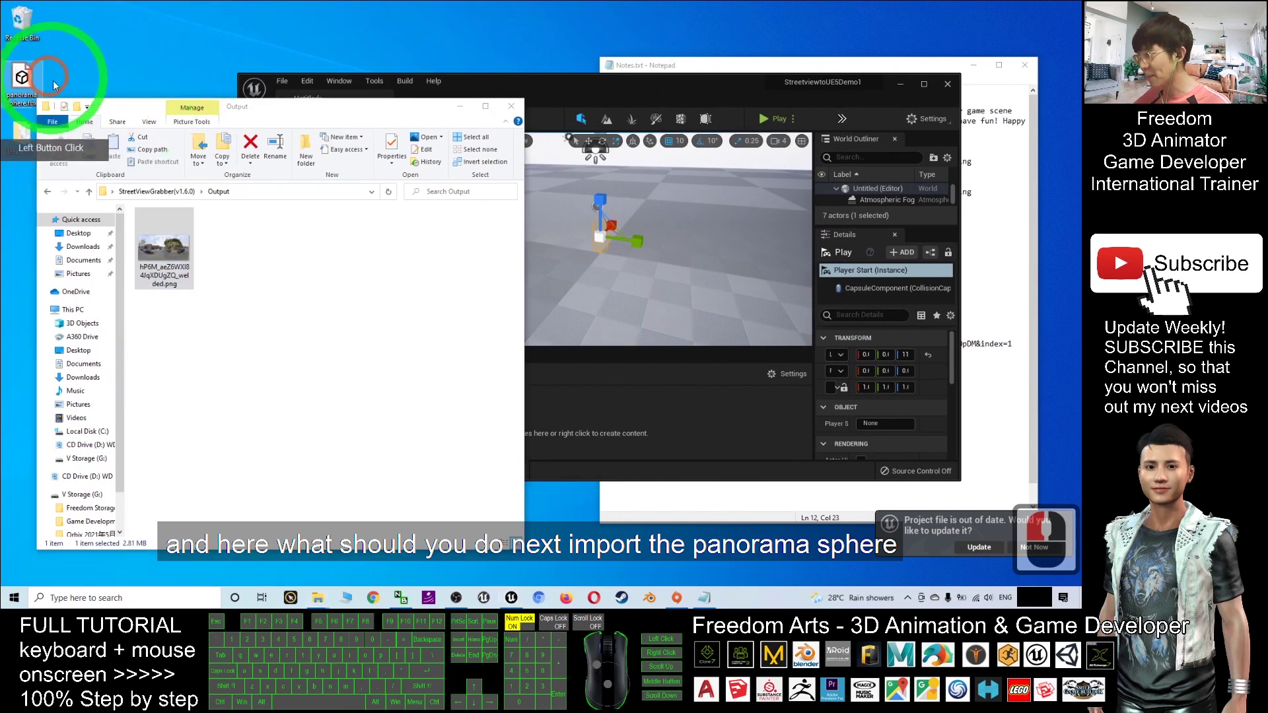
{"action": "left_click", "coordinate": [461, 107]}
{"action": "left_click", "coordinate": [33, 102]}
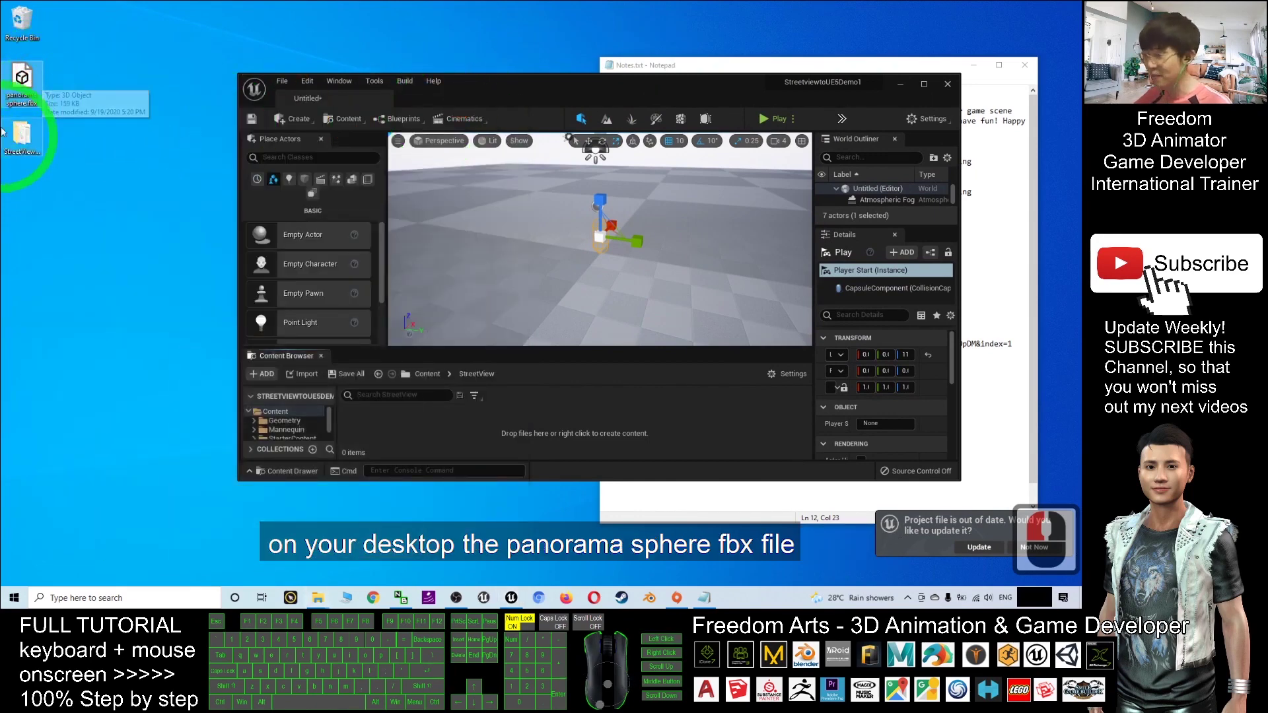
{"action": "left_click_drag", "start_coordinate": [22, 83], "coordinate": [432, 391]}
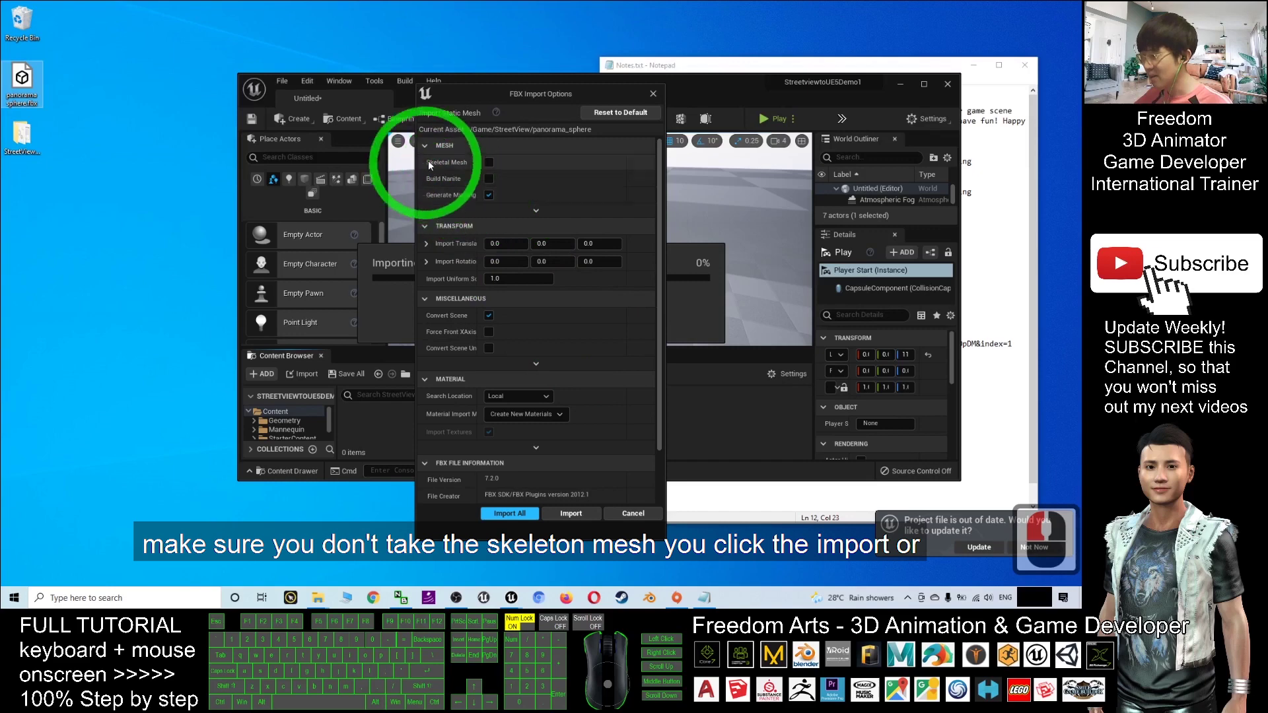
{"action": "left_click", "coordinate": [509, 513]}
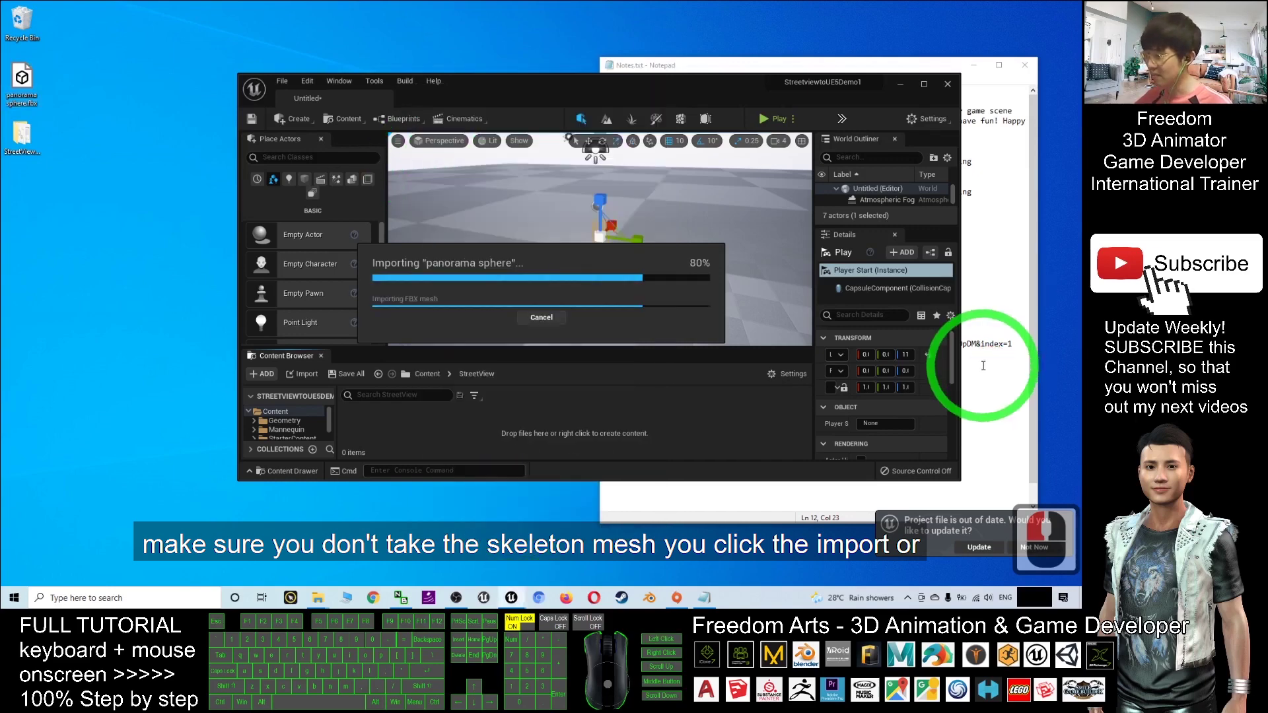
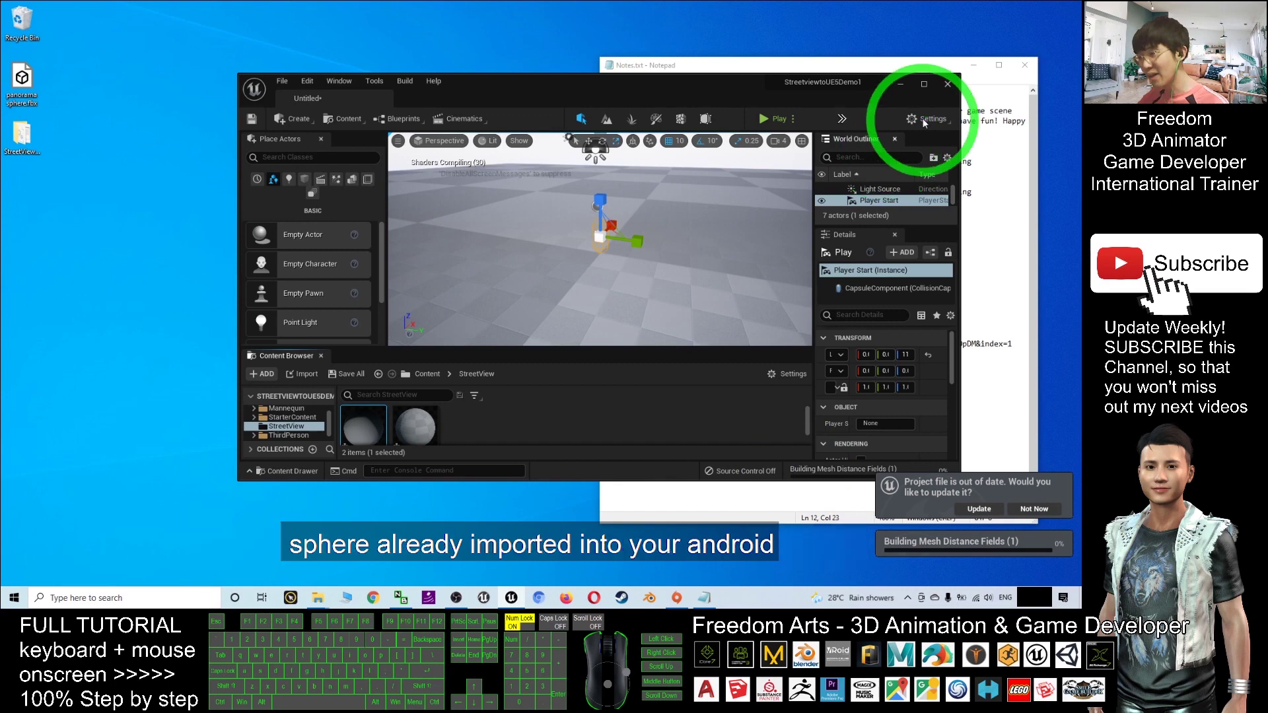
Step: Maximise the Unreal editor window, open the panorama_sphere static mesh for editing and inspect the whole sphere
{"action": "left_click", "coordinate": [713, 407]}
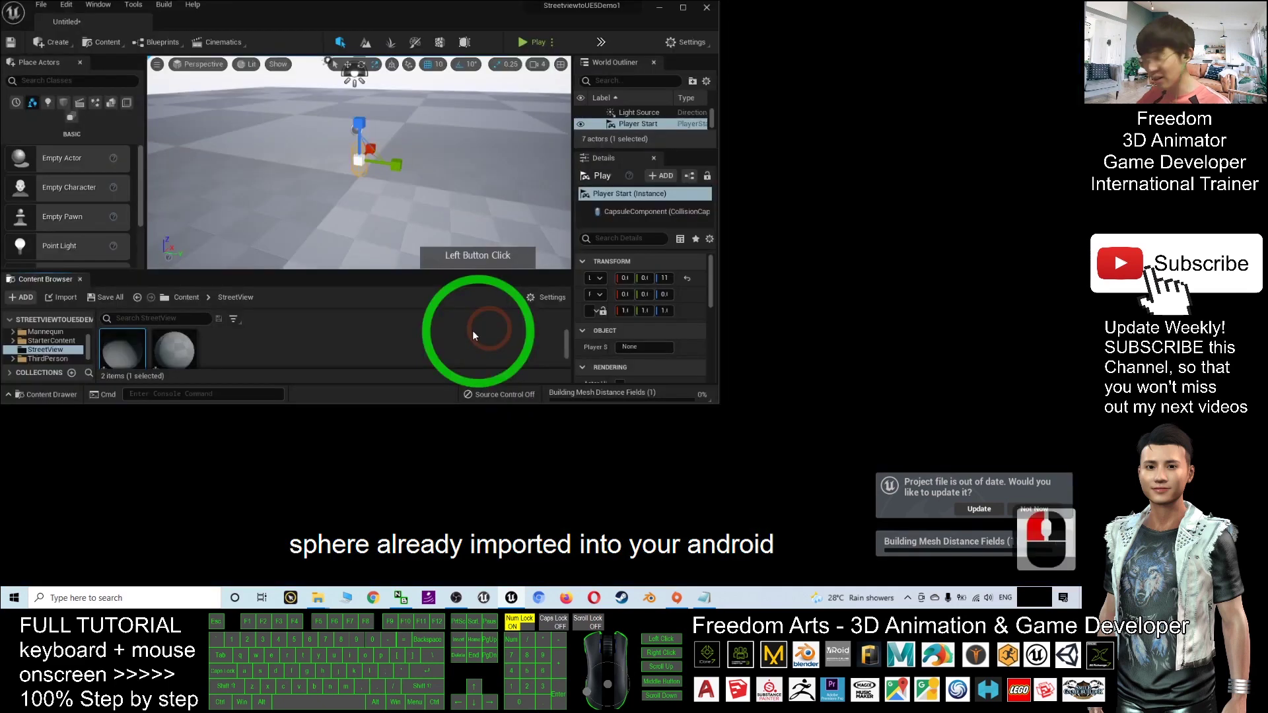
{"action": "key", "text": "super+Up"}
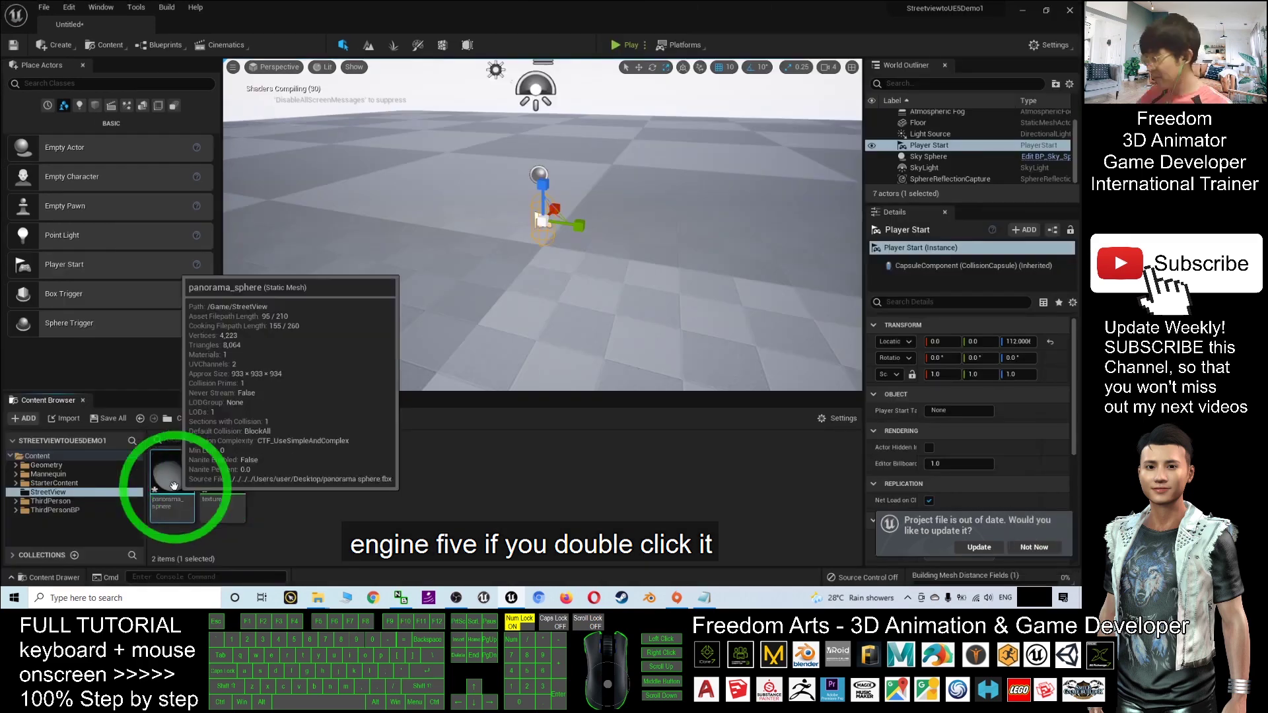
{"action": "double_click", "coordinate": [173, 484]}
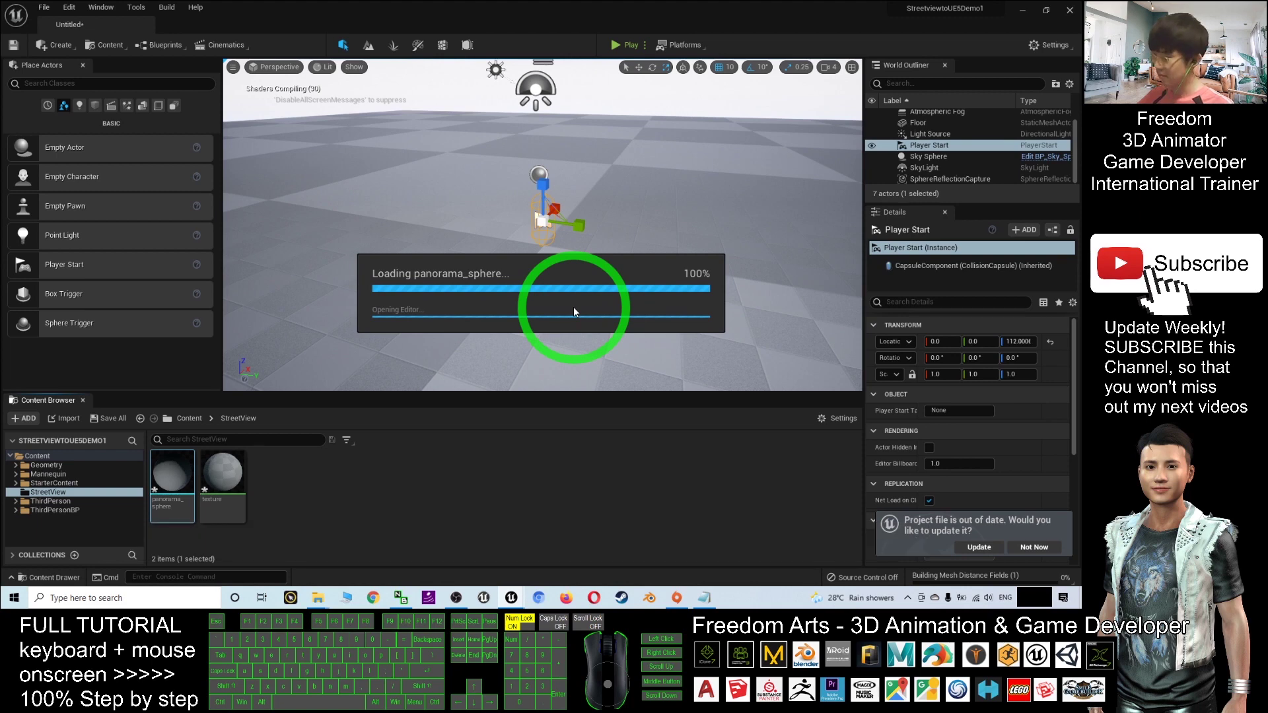
{"action": "left_click", "coordinate": [524, 480]}
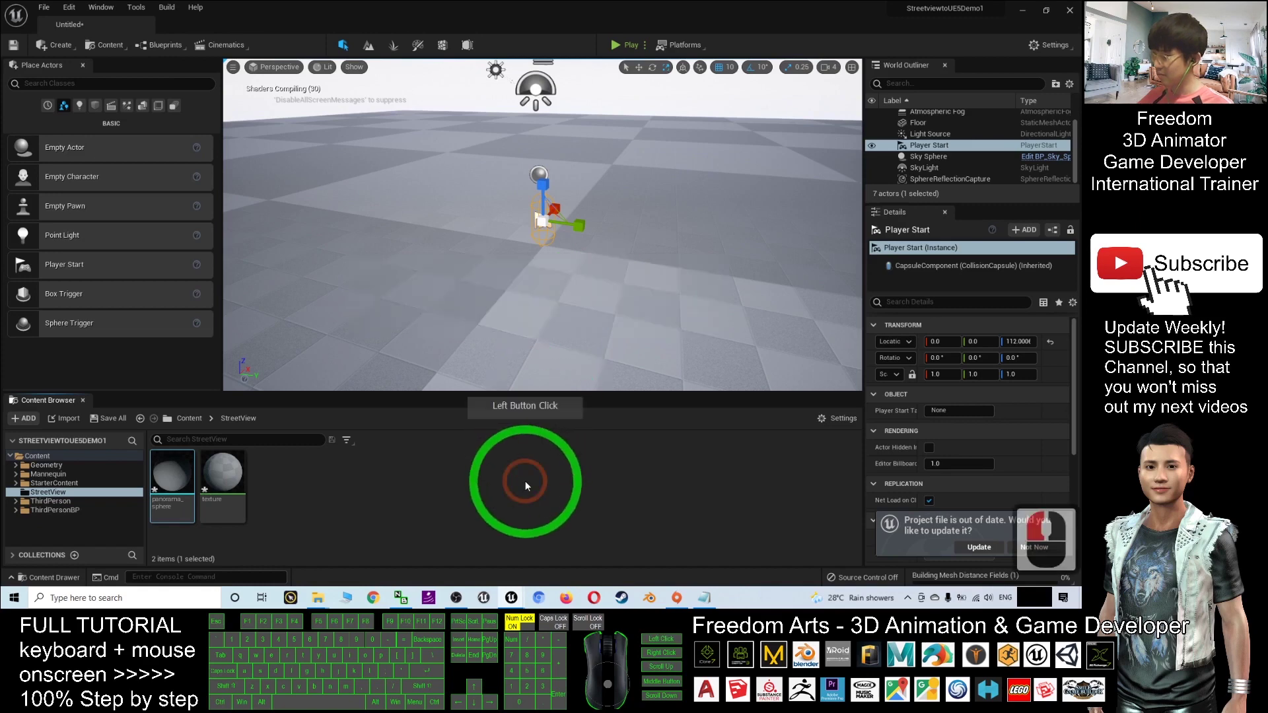
{"action": "scroll", "coordinate": [509, 357], "scroll_direction": "down", "scroll_amount": 8}
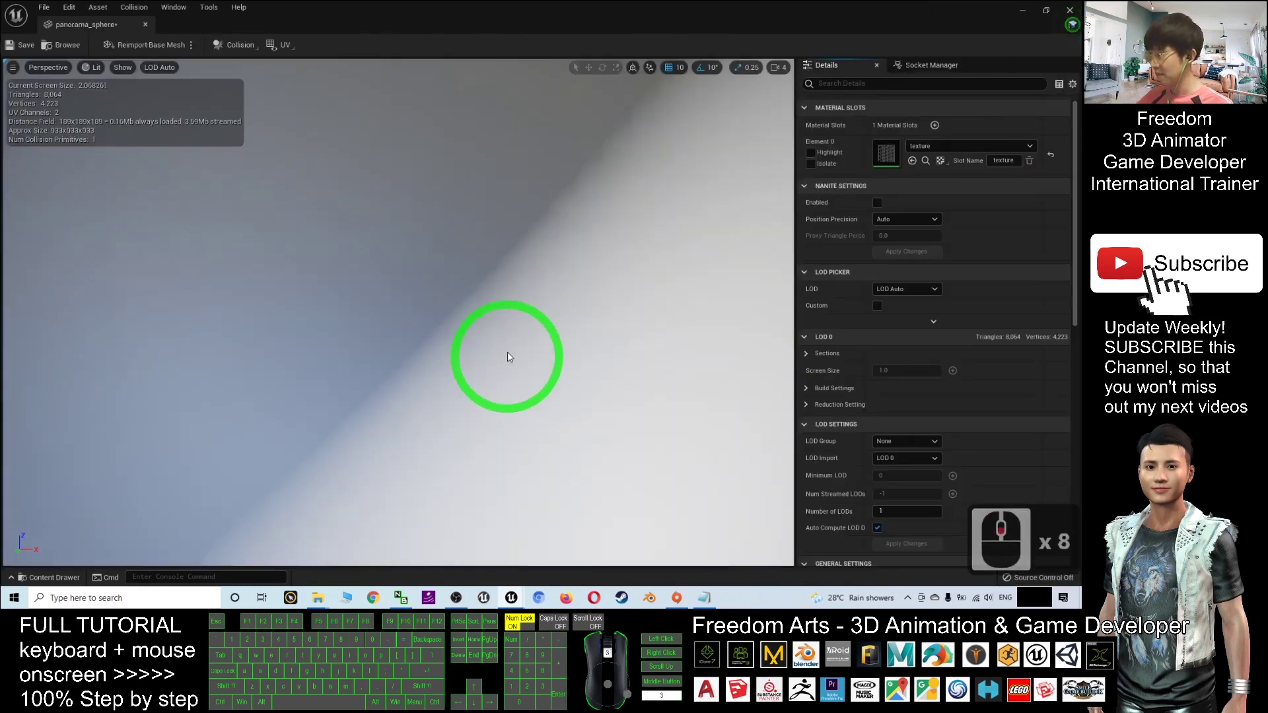
{"action": "scroll", "coordinate": [508, 357], "scroll_direction": "down", "scroll_amount": 20}
{"action": "scroll", "coordinate": [491, 313], "scroll_direction": "down", "scroll_amount": 9}
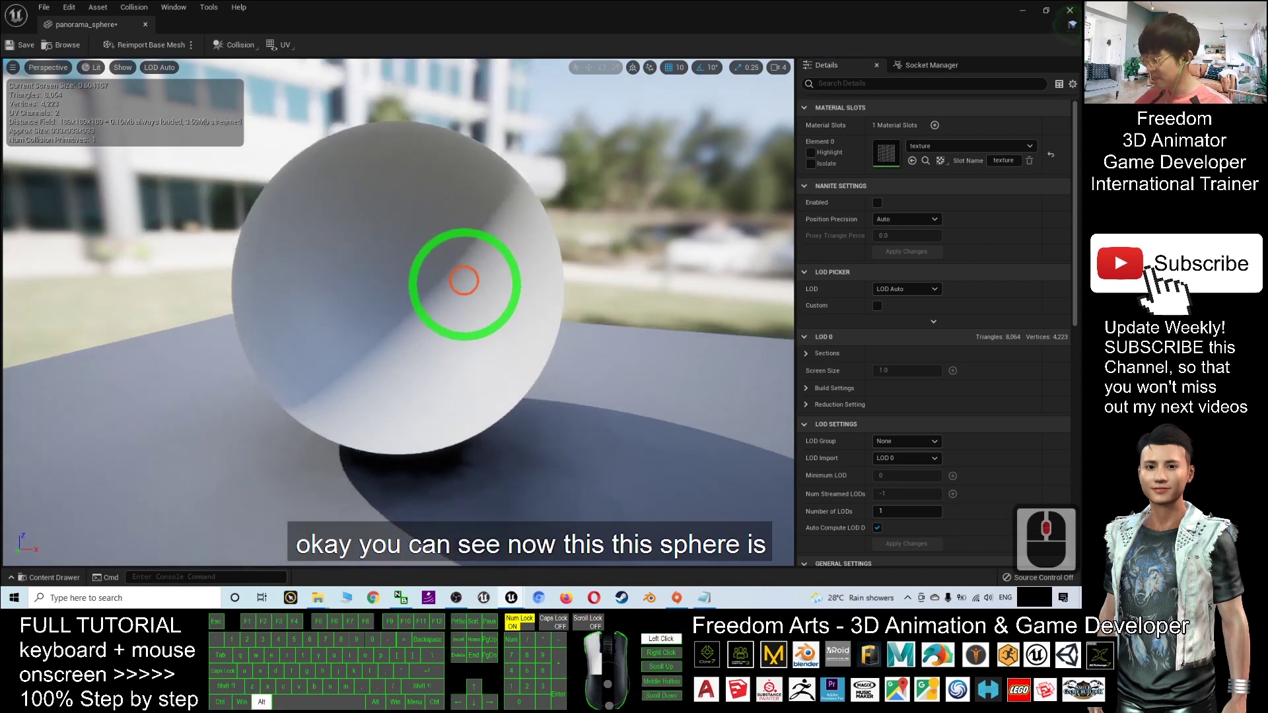
{"action": "left_click_drag", "start_coordinate": [462, 296], "coordinate": [600, 269]}
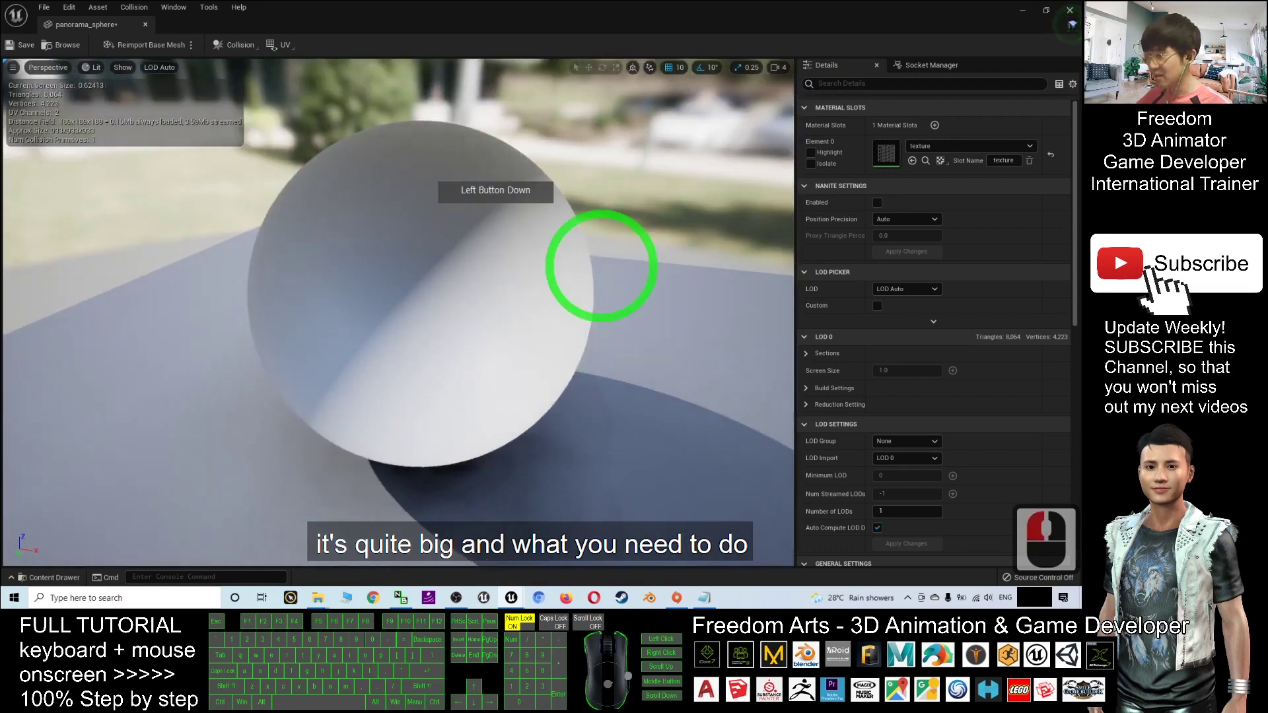